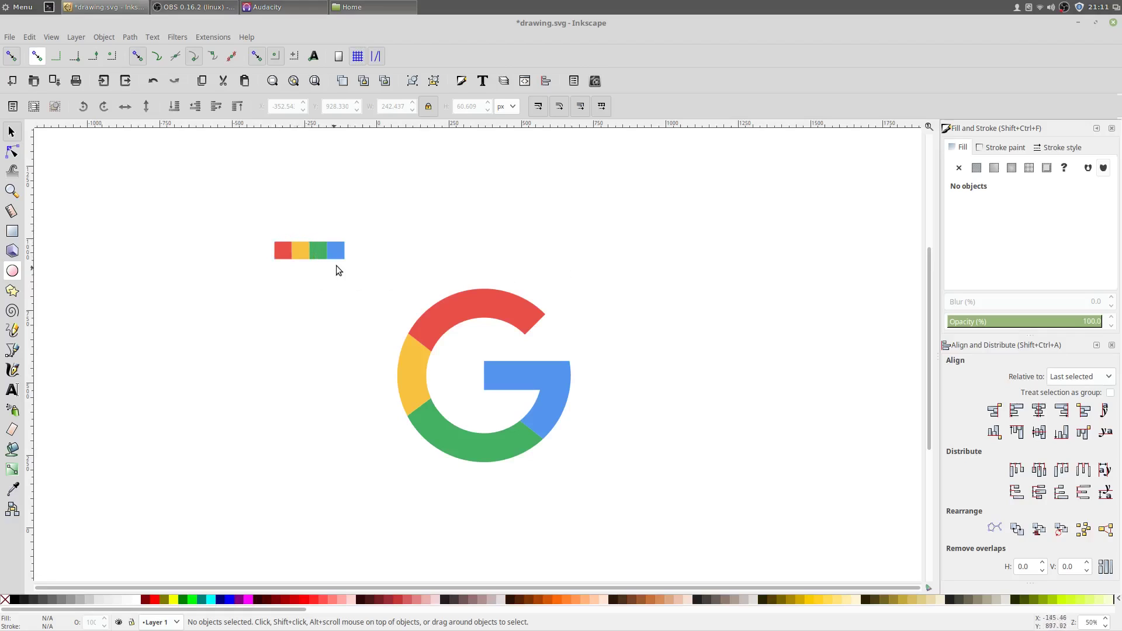
# Copy the strip of four colour swatches and create a new document.
pyautogui.rightClick(300, 250)
pyautogui.click(335, 305)
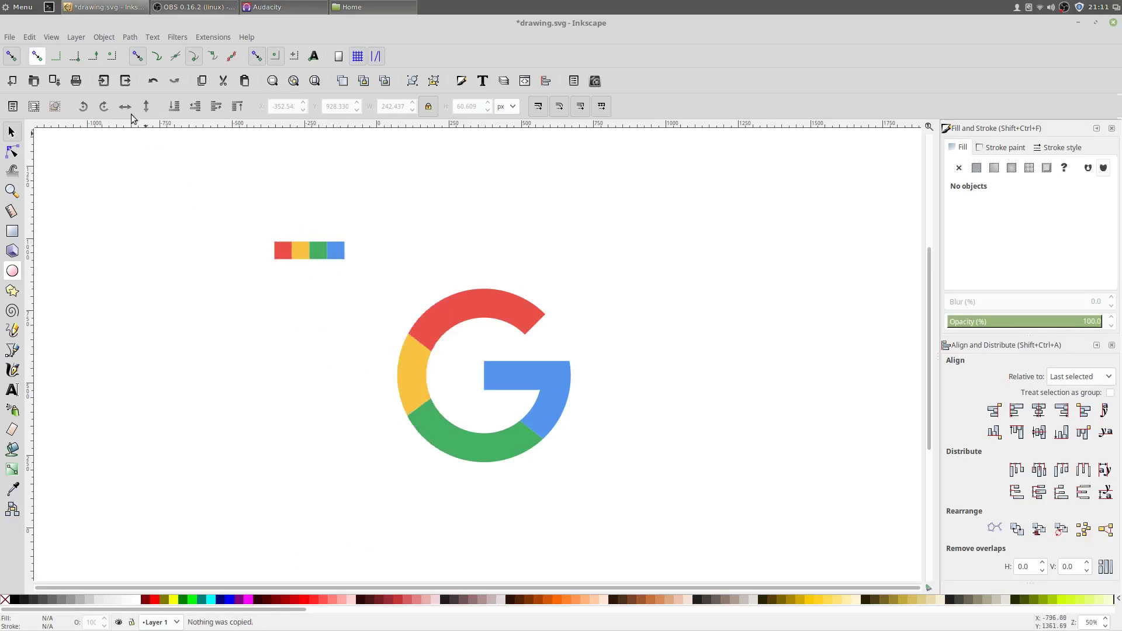
pyautogui.click(9, 39)
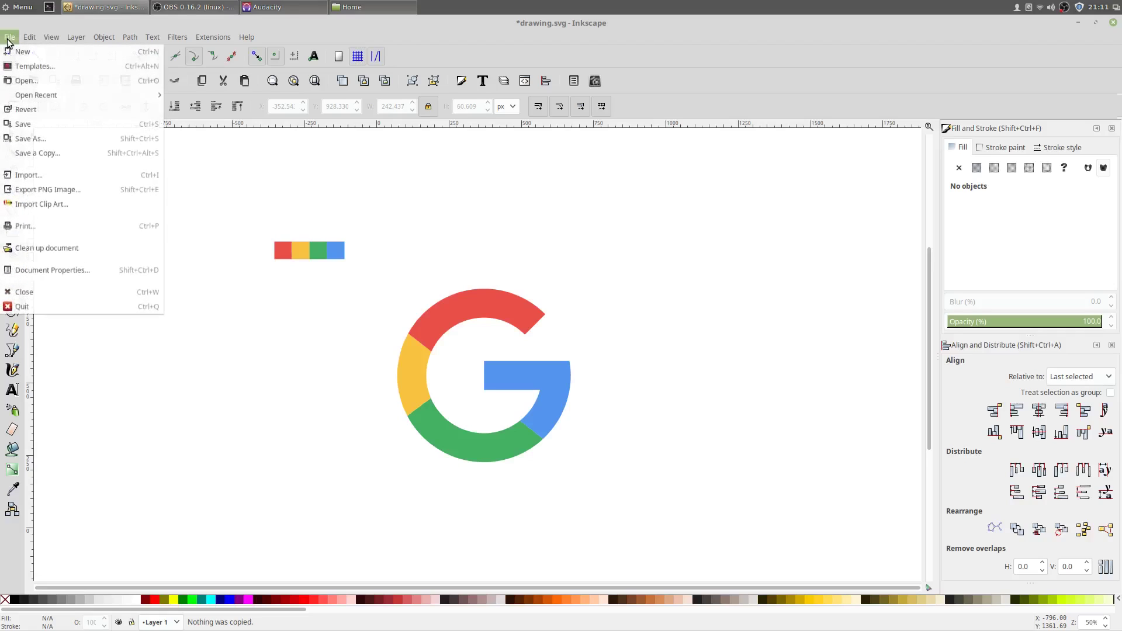
pyautogui.click(25, 52)
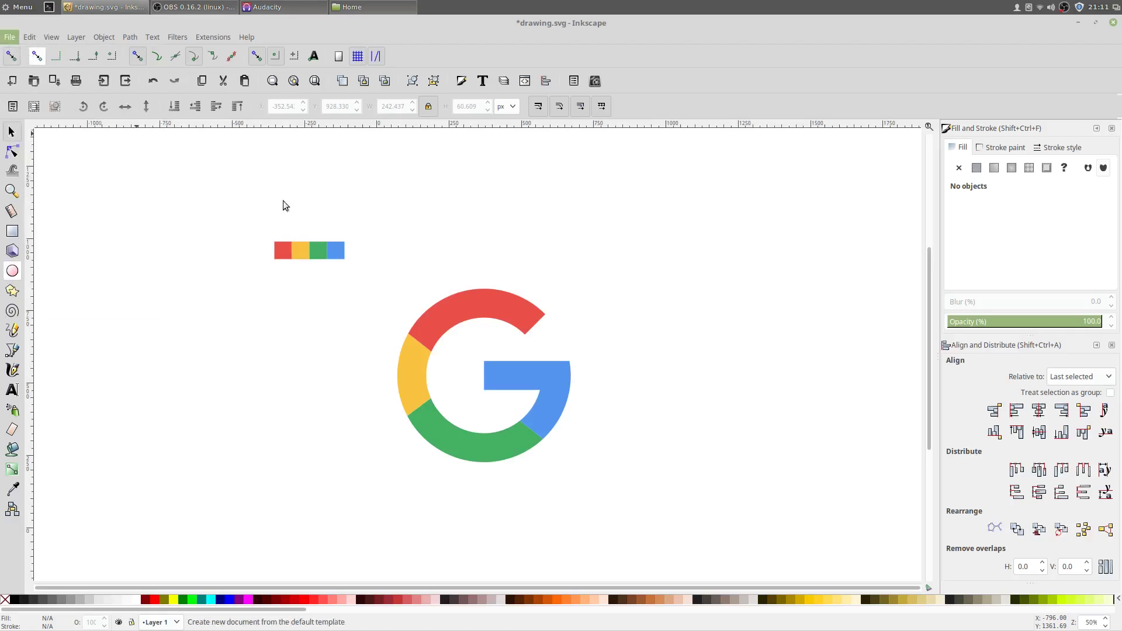
# Paste the colour swatches and place them in the page's upper-left corner.
pyautogui.rightClick(572, 283)
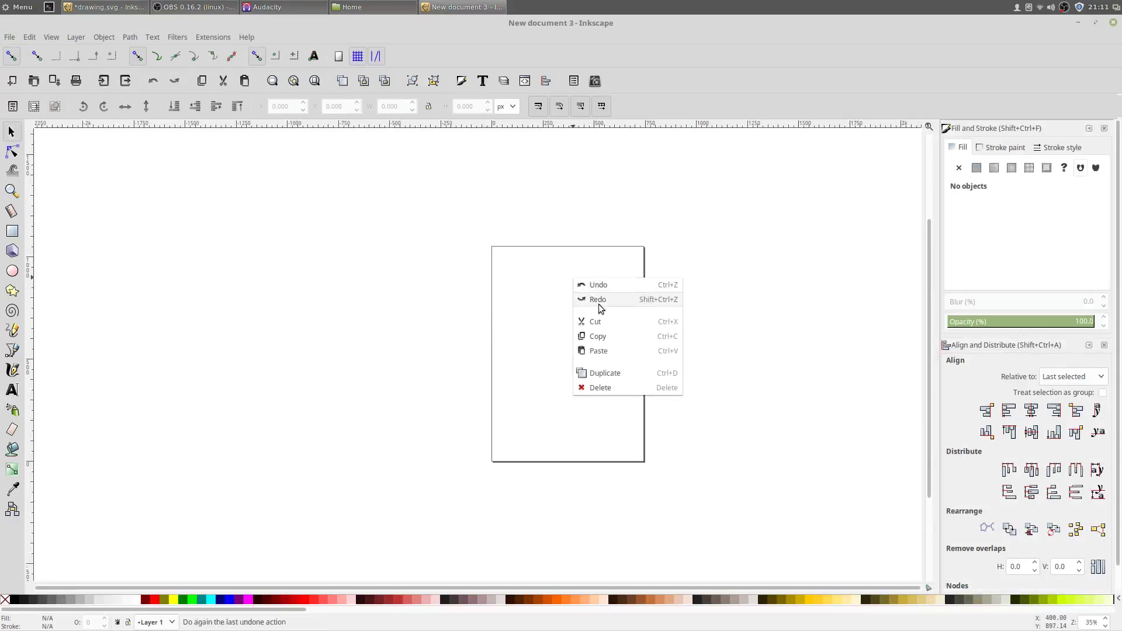
pyautogui.click(599, 351)
pyautogui.moveTo(599, 356); pyautogui.dragTo(514, 260)
pyautogui.click(566, 332)
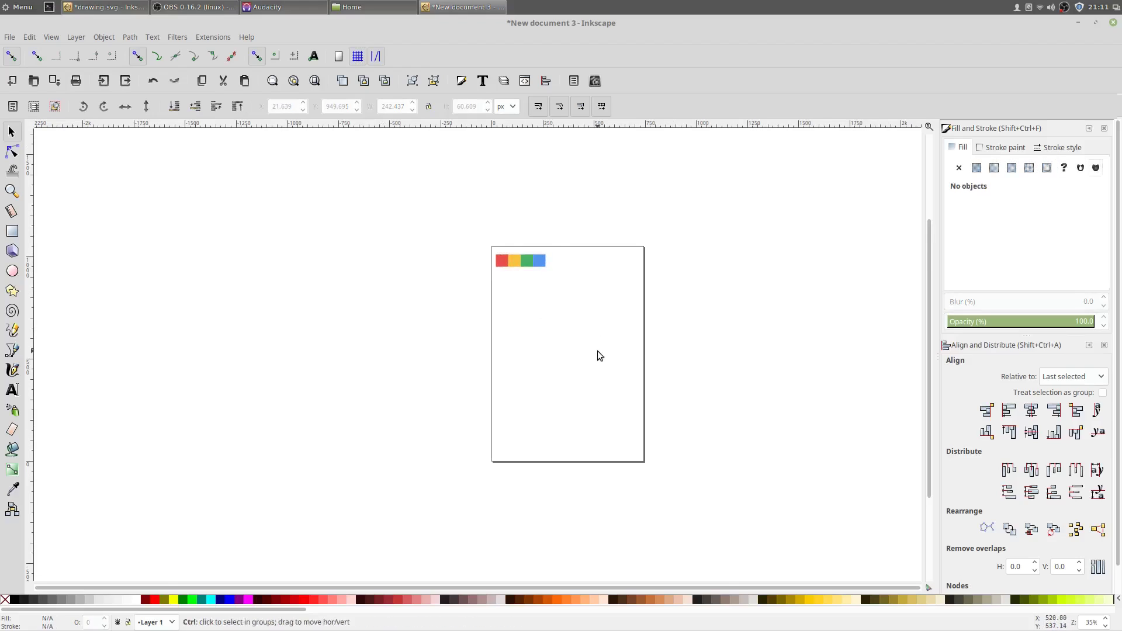
pyautogui.scroll(2, 597, 351)
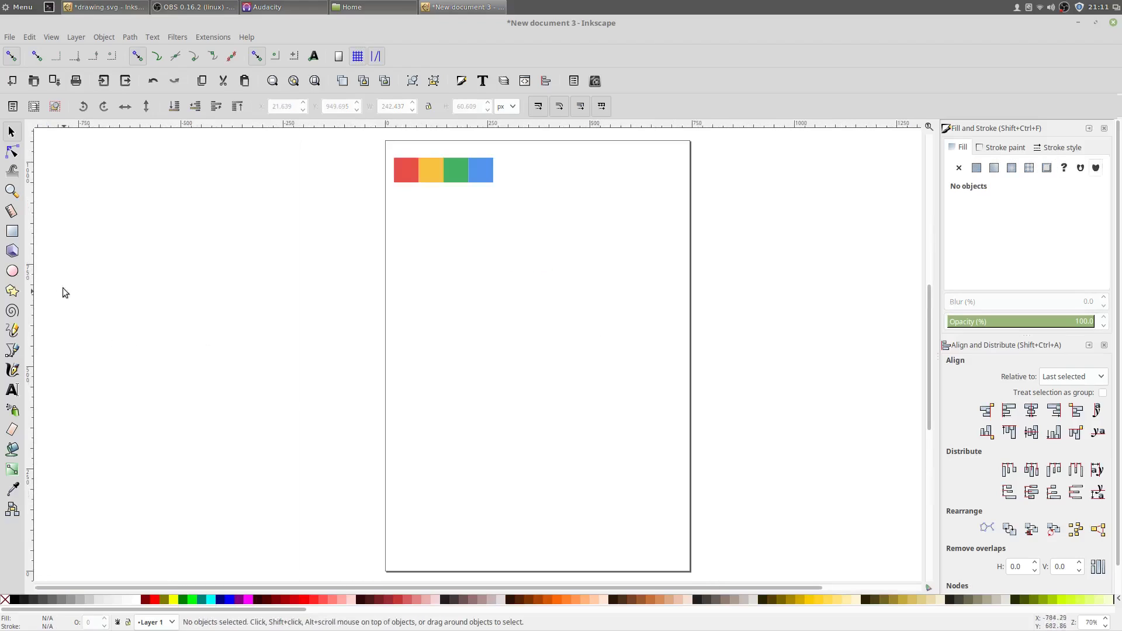
# Draw a circle about 654 px wide in the middle of the page and fill it with the blue swatch's colour.
pyautogui.click(13, 272)
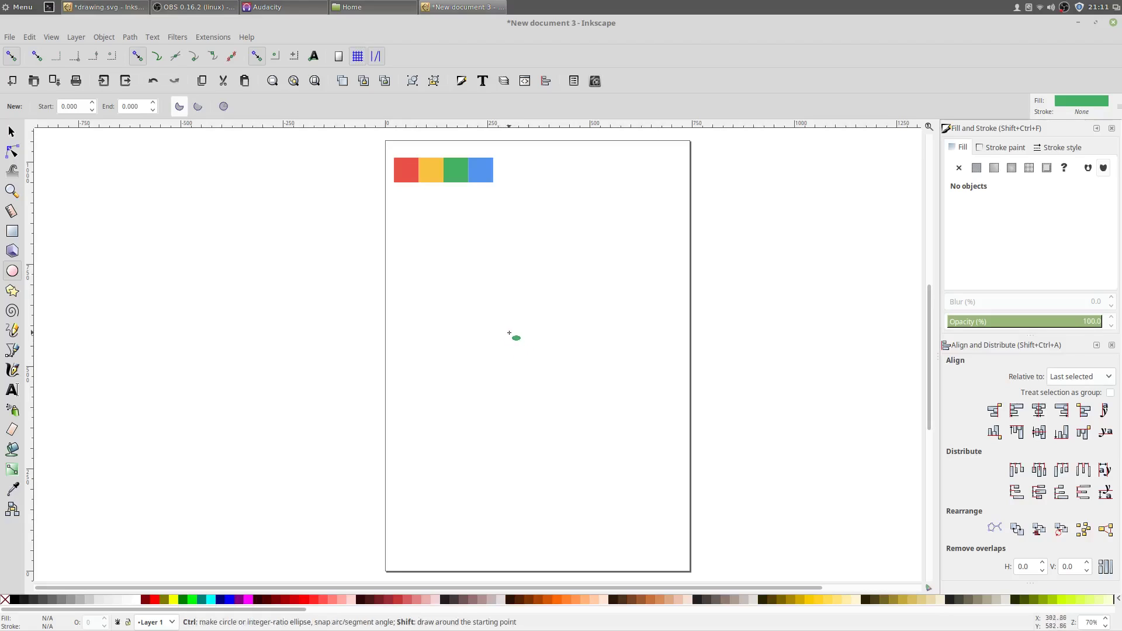
pyautogui.moveTo(531, 356); pyautogui.dragTo(669, 493)
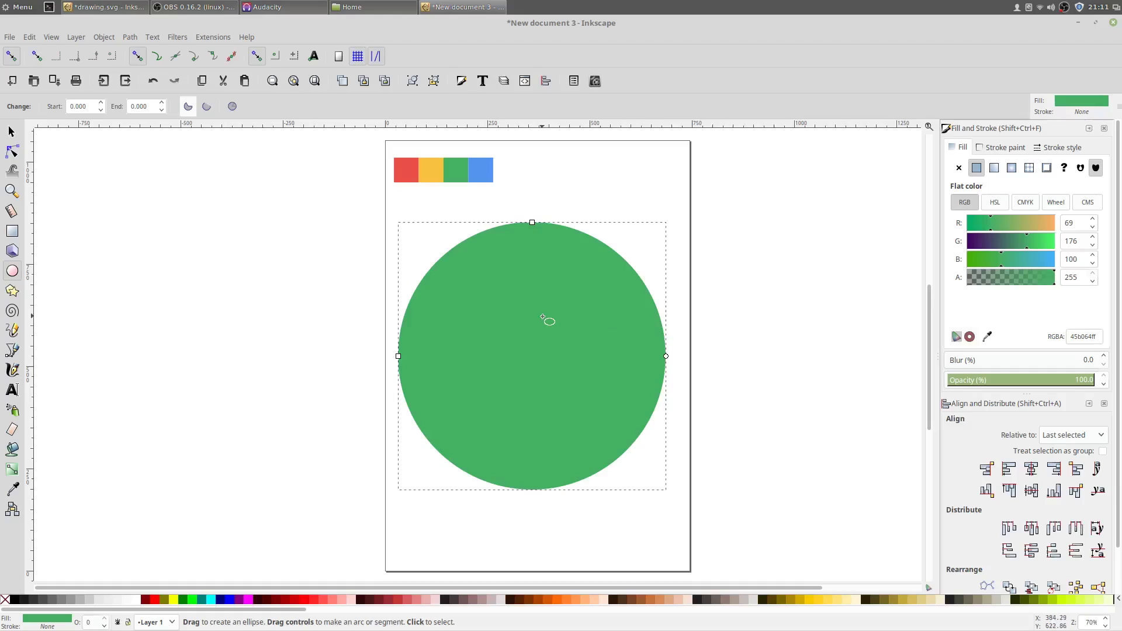
pyautogui.click(13, 493)
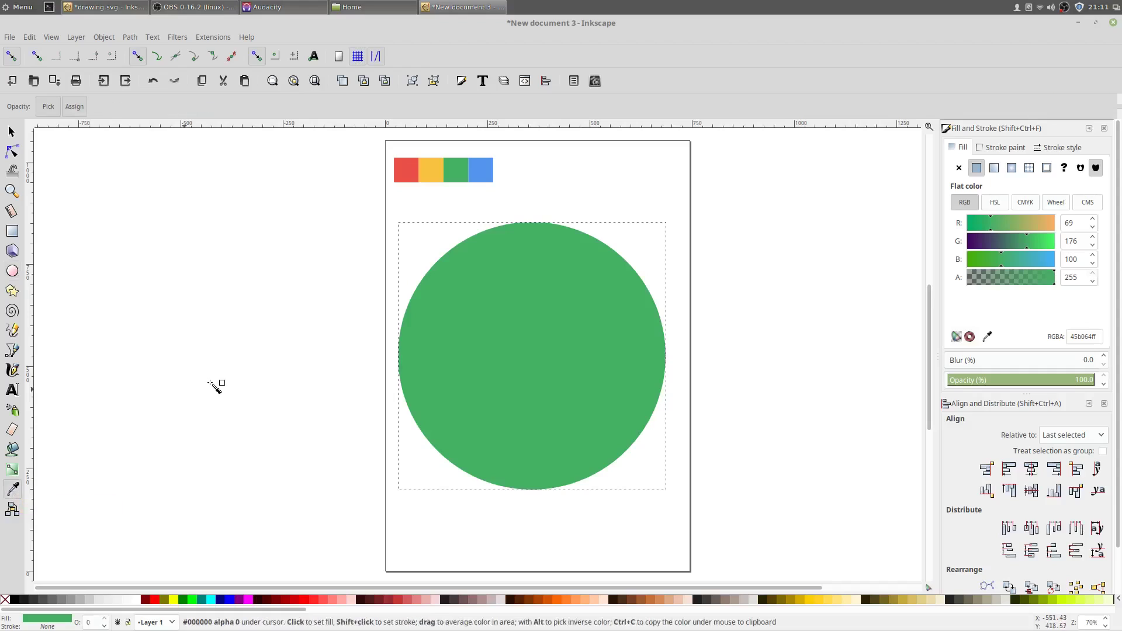
pyautogui.click(480, 176)
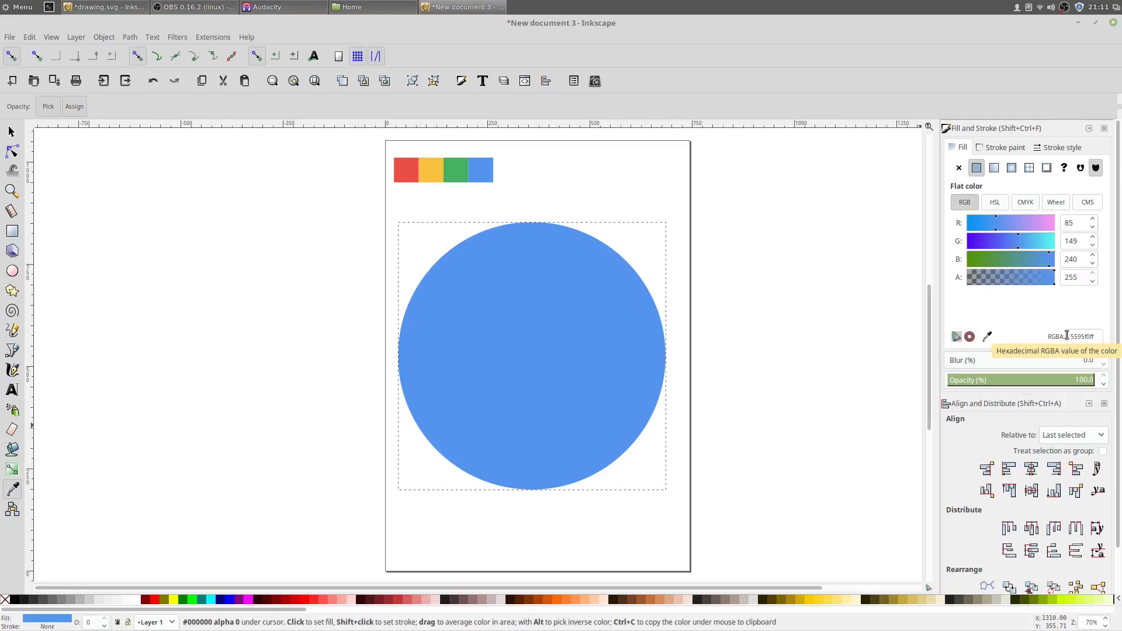
pyautogui.moveTo(1089, 337); pyautogui.dragTo(1080, 337)
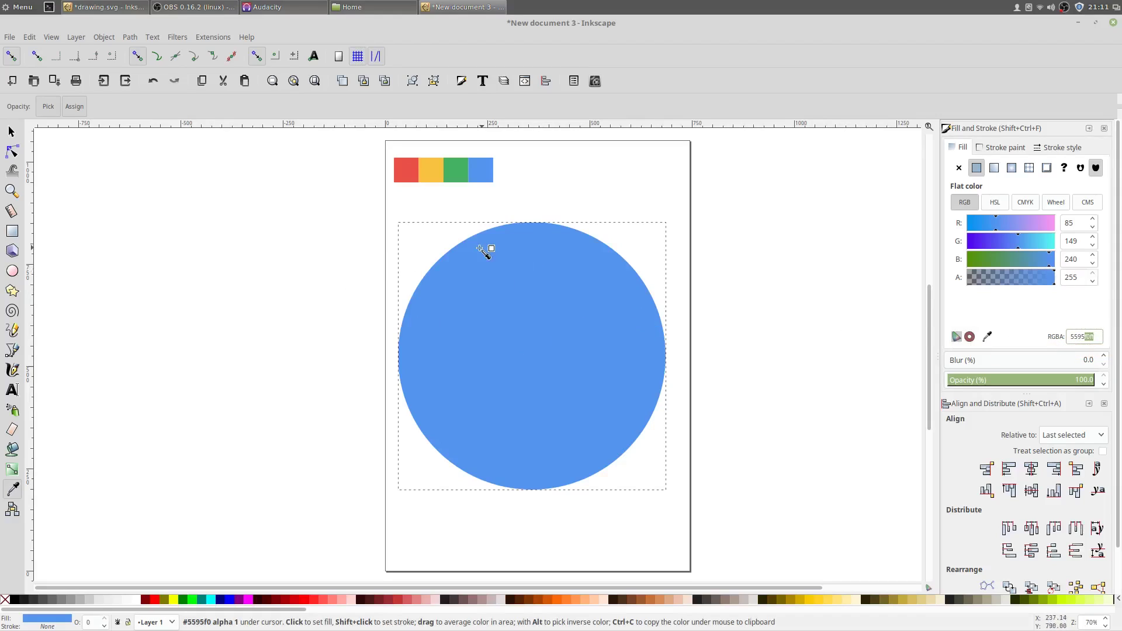
# Resize the blue circle to 600 px wide with its proportions locked.
pyautogui.press('s')
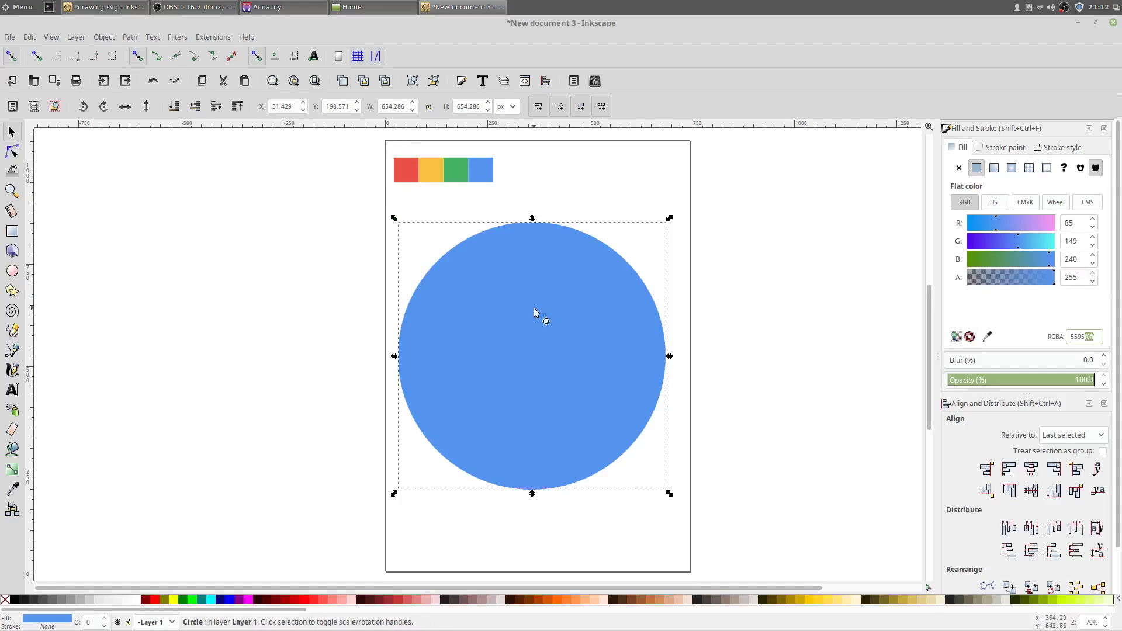
pyautogui.click(429, 108)
pyautogui.hotkey('ctrl', 'a')
pyautogui.write('600')
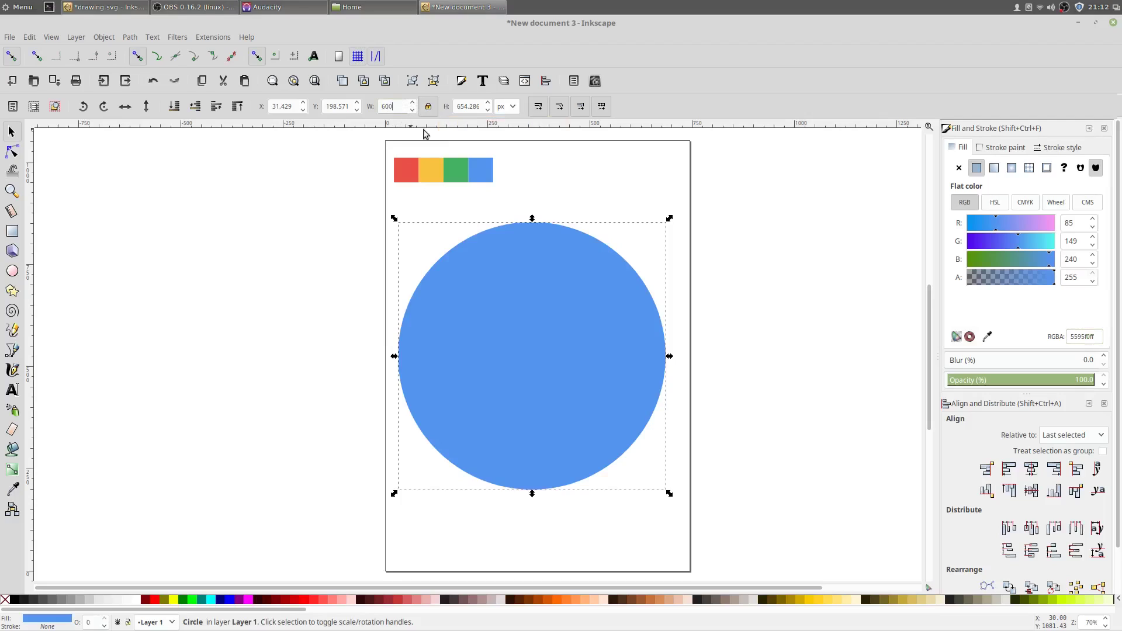
pyautogui.press('Return')
# Centre the blue circle both horizontally and vertically relative to the page.
pyautogui.moveTo(482, 359); pyautogui.dragTo(504, 373)
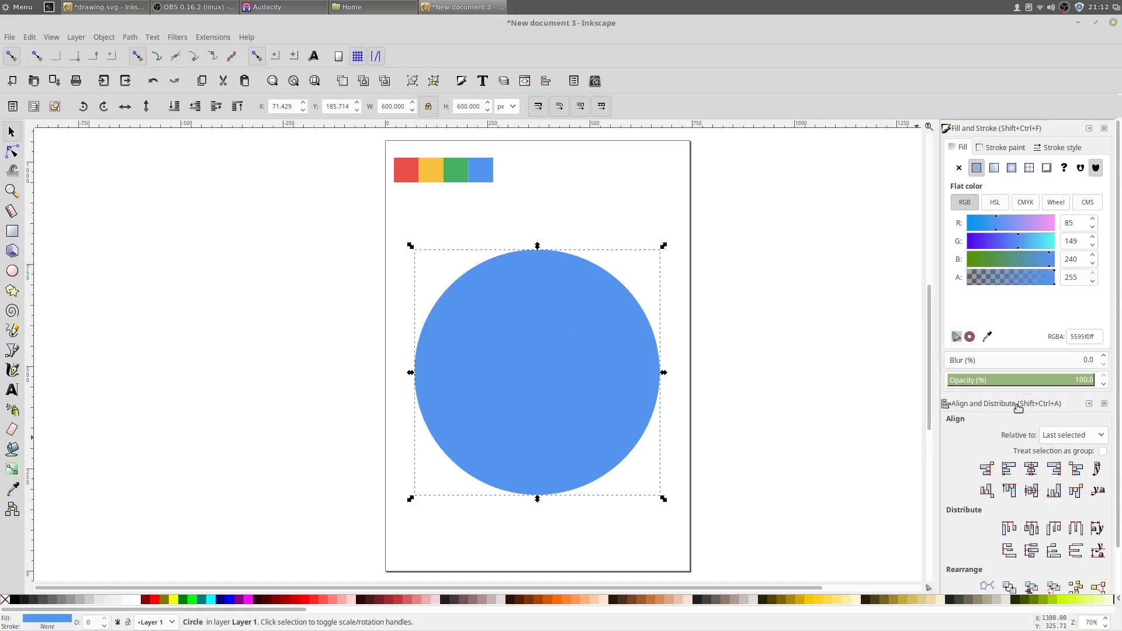
pyautogui.click(1063, 439)
pyautogui.click(1070, 501)
pyautogui.click(1032, 472)
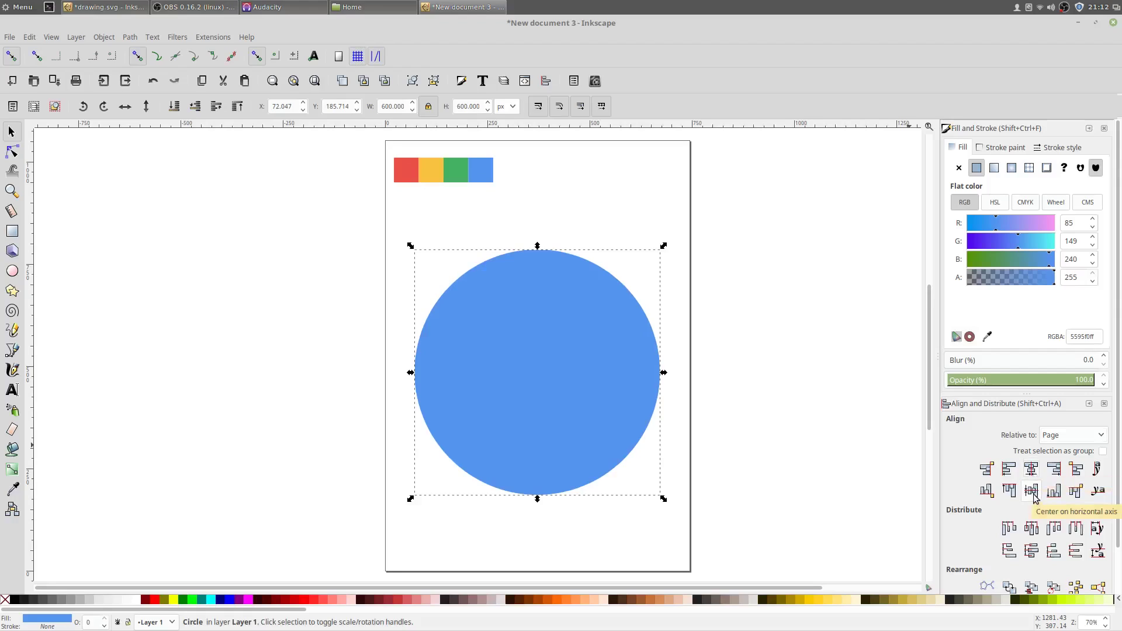
pyautogui.click(1032, 496)
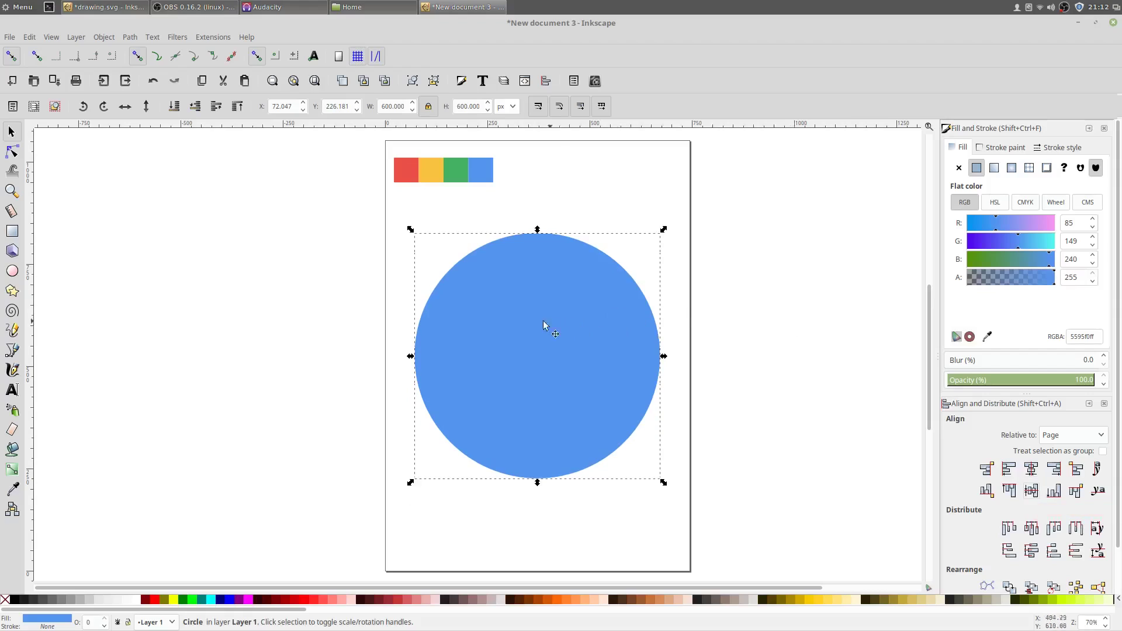
# Duplicate the circle, fill the copy with light pink #F4D7D7 and scale it uniformly about its centre to 420 px.
pyautogui.rightClick(512, 299)
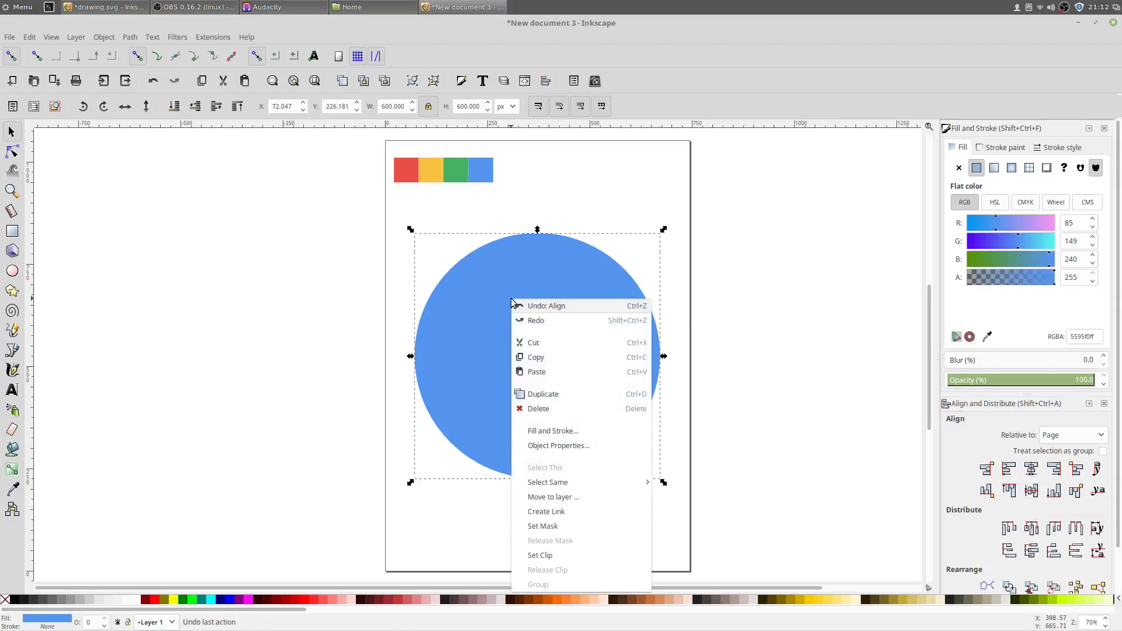
pyautogui.click(548, 395)
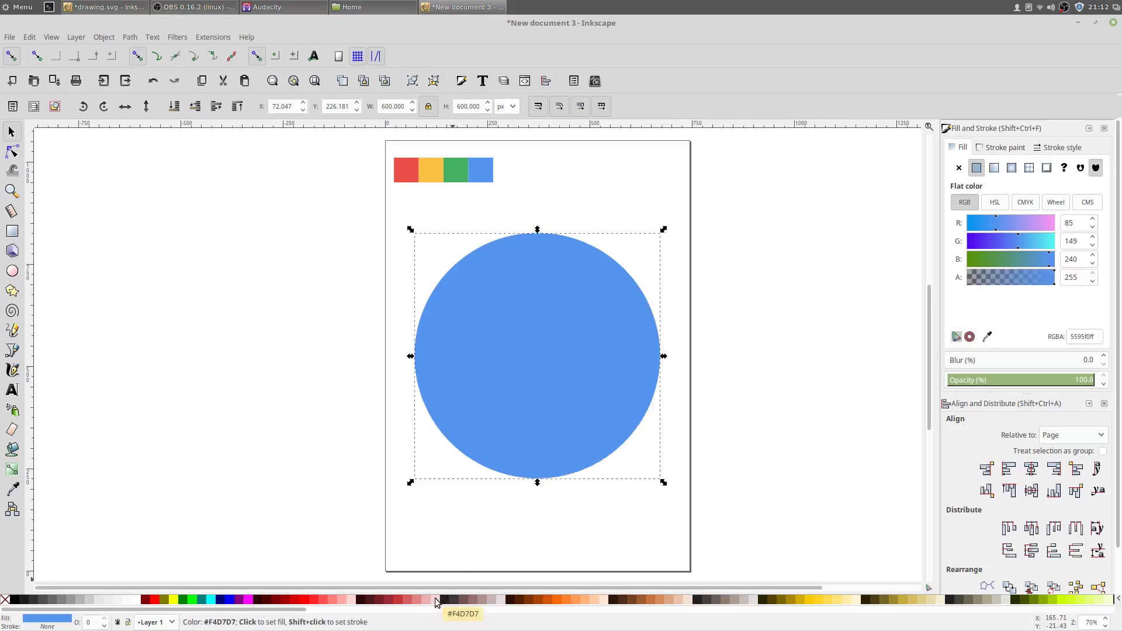
pyautogui.click(437, 602)
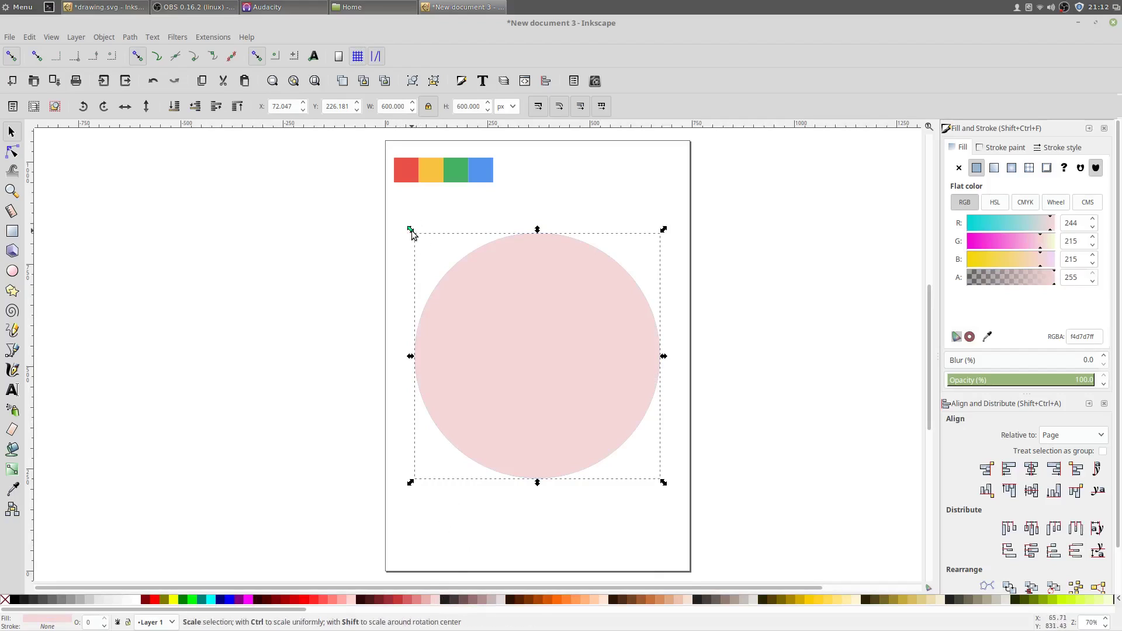
pyautogui.moveTo(411, 231); pyautogui.dragTo(435, 271)
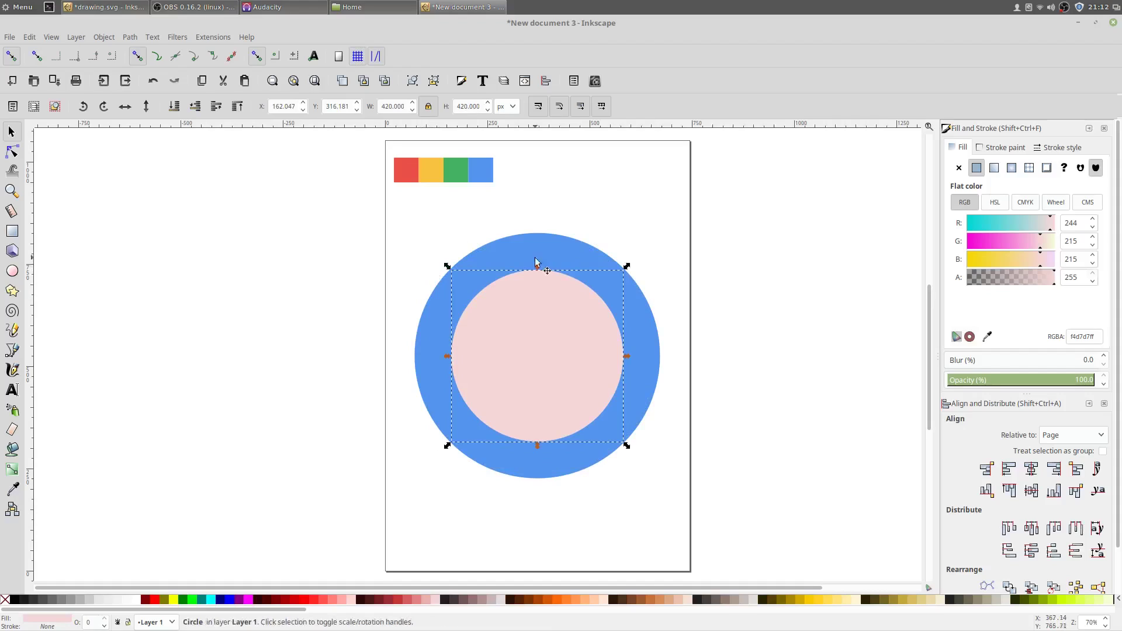
pyautogui.click(605, 215)
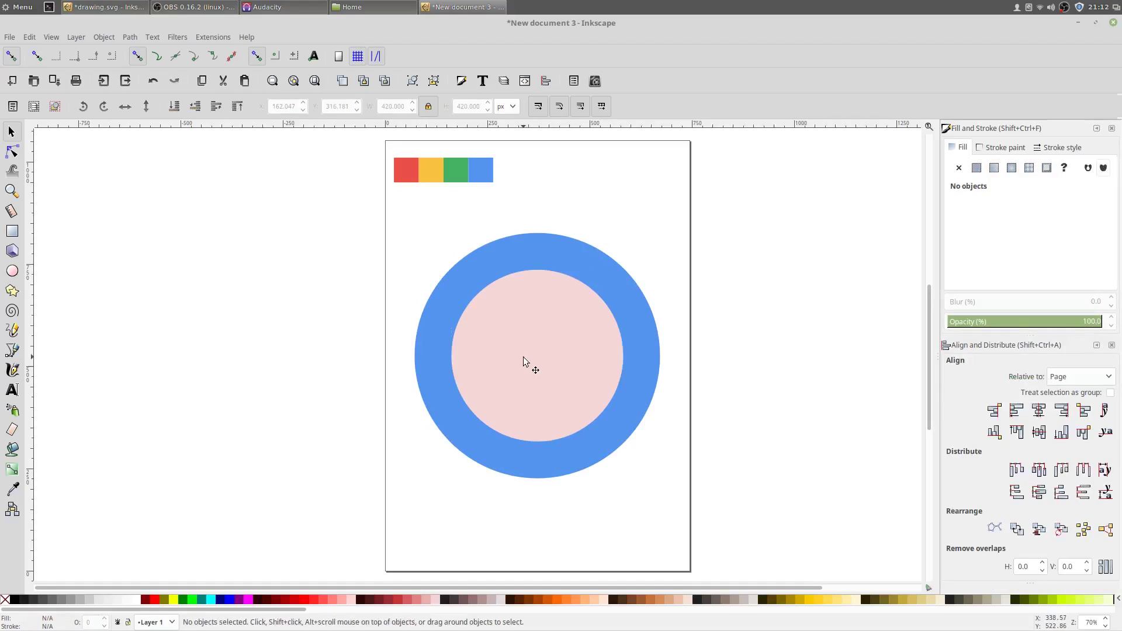
# Apply Exclusion to the pink and blue circles to cut the centre out into a blue ring.
pyautogui.click(524, 356)
pyautogui.keyDown('shift'); pyautogui.click(552, 255); pyautogui.keyUp('shift')
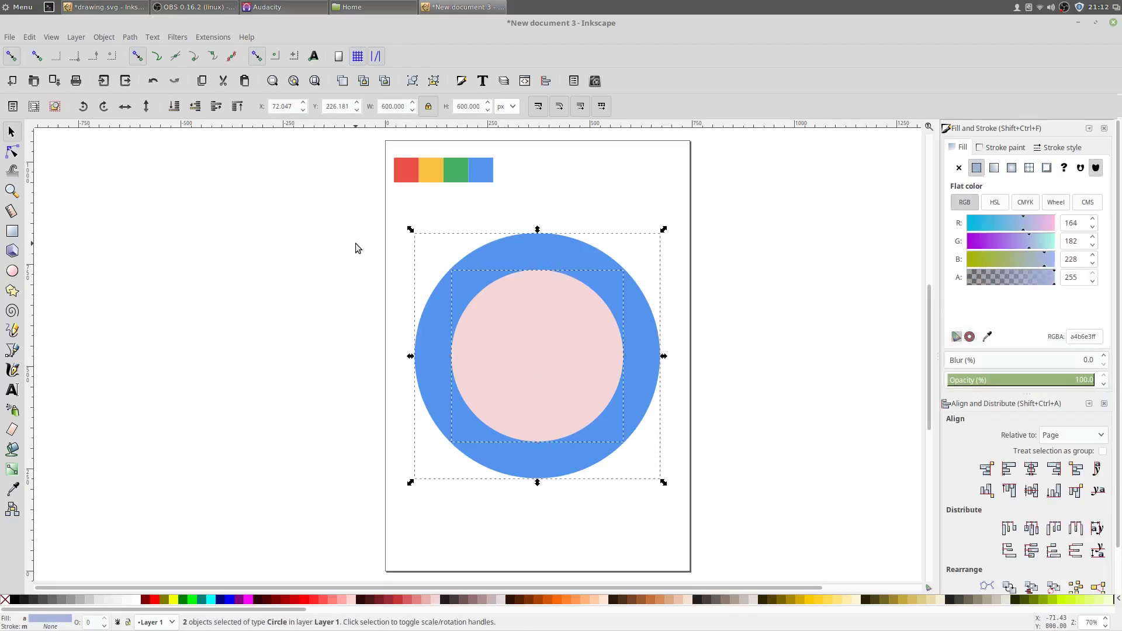
pyautogui.click(131, 37)
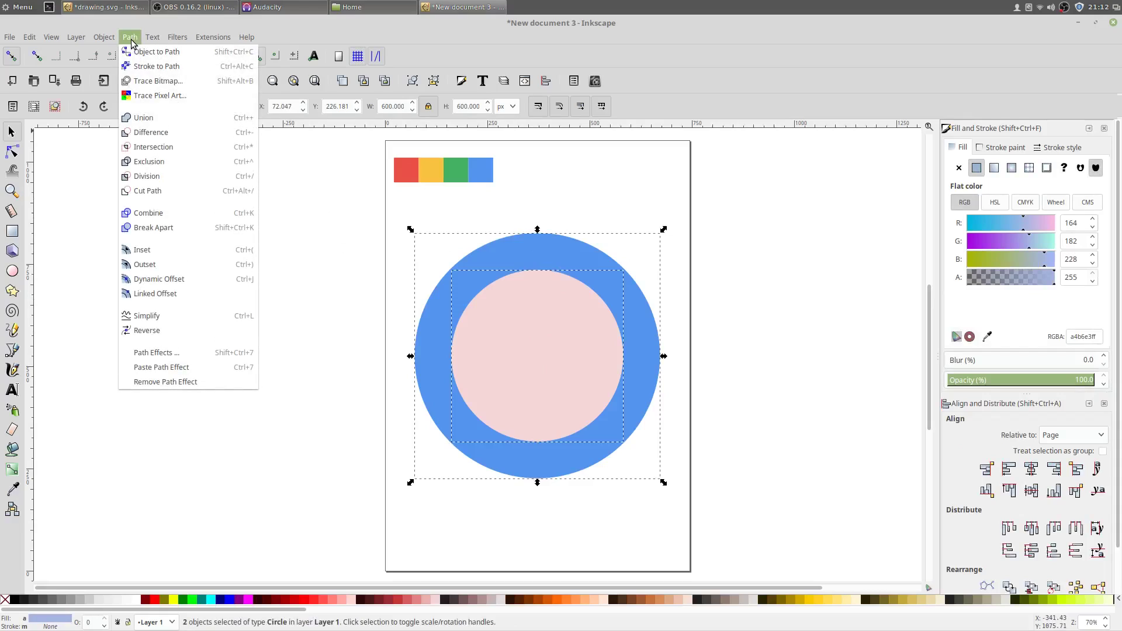
pyautogui.click(163, 163)
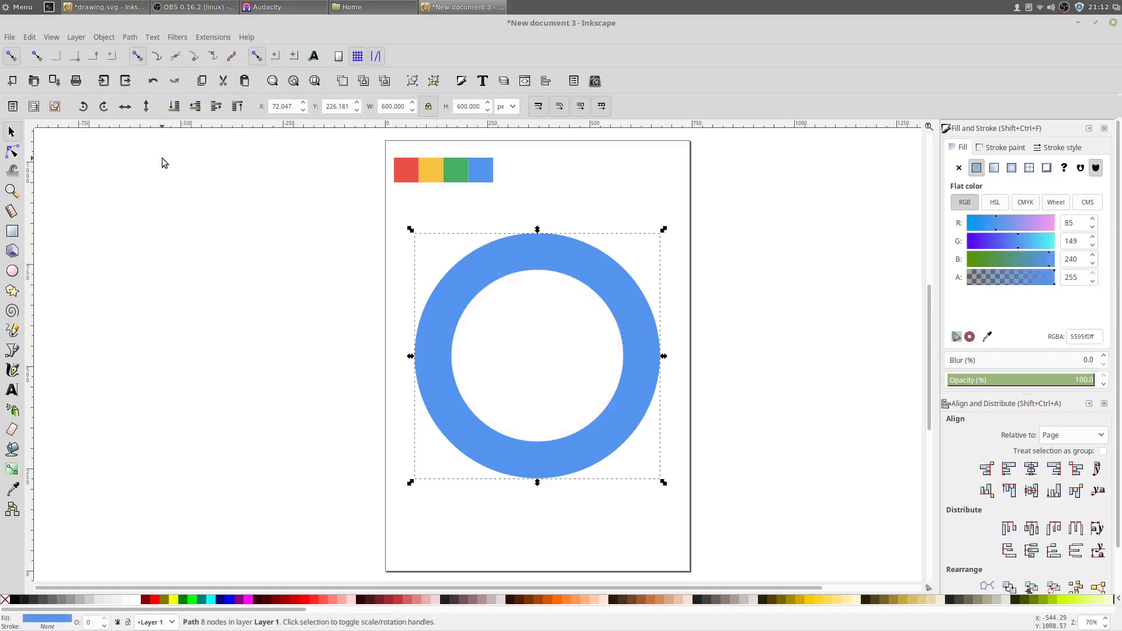
pyautogui.click(296, 305)
pyautogui.moveTo(485, 299); pyautogui.dragTo(593, 398)
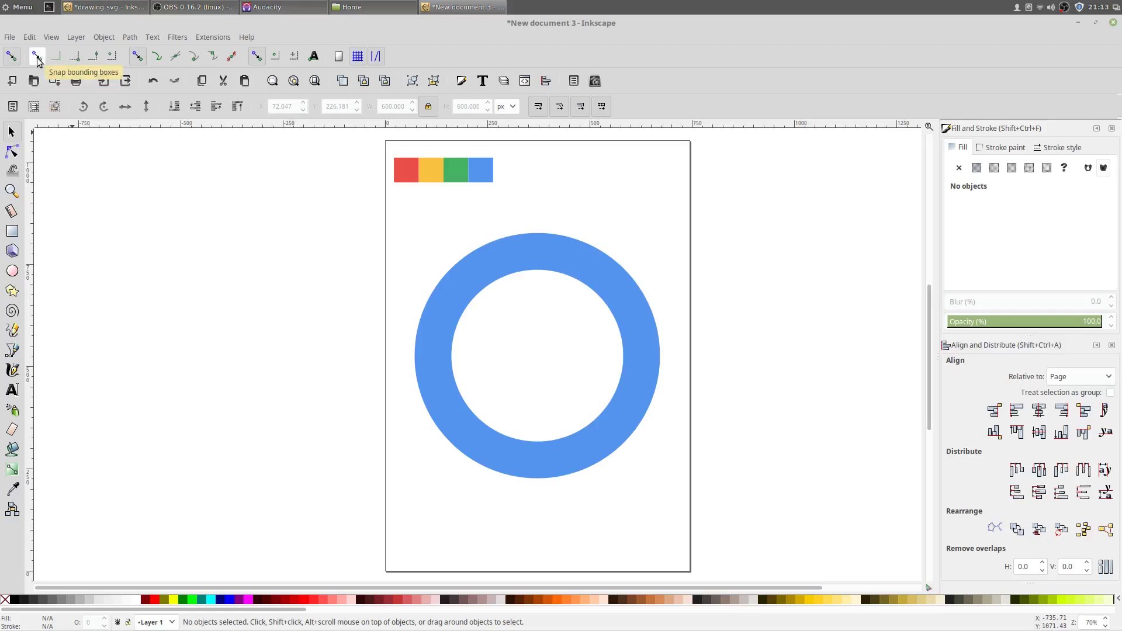
# Enable snapping to bounding boxes, cusp nodes and object centres, and place a vertical and a horizontal guide through the ring's centre.
pyautogui.click(189, 59)
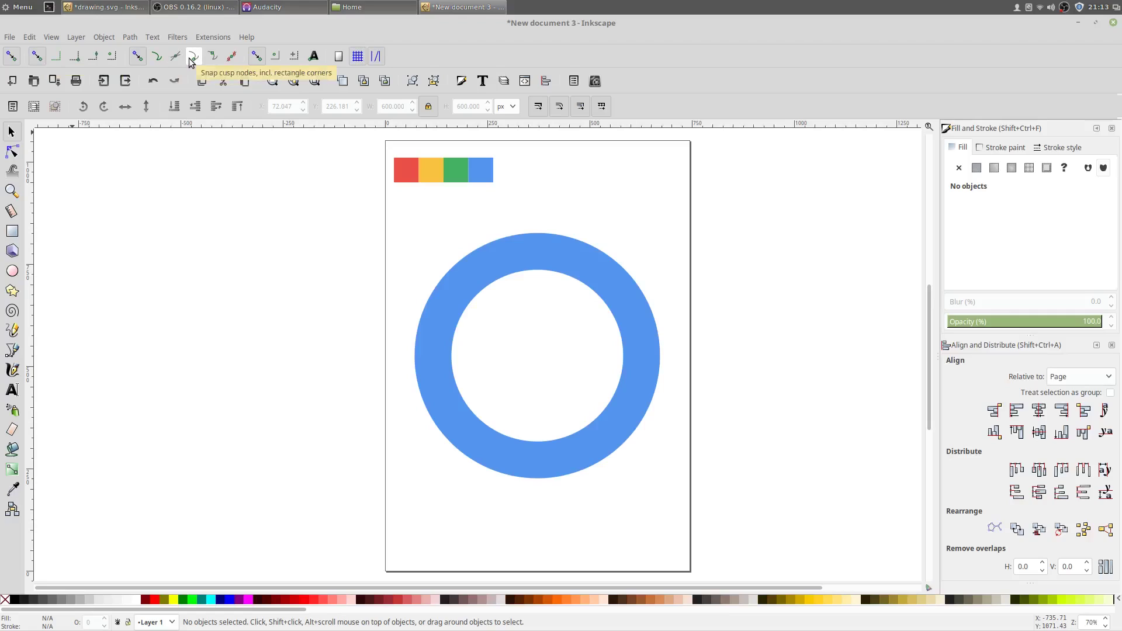
pyautogui.click(256, 58)
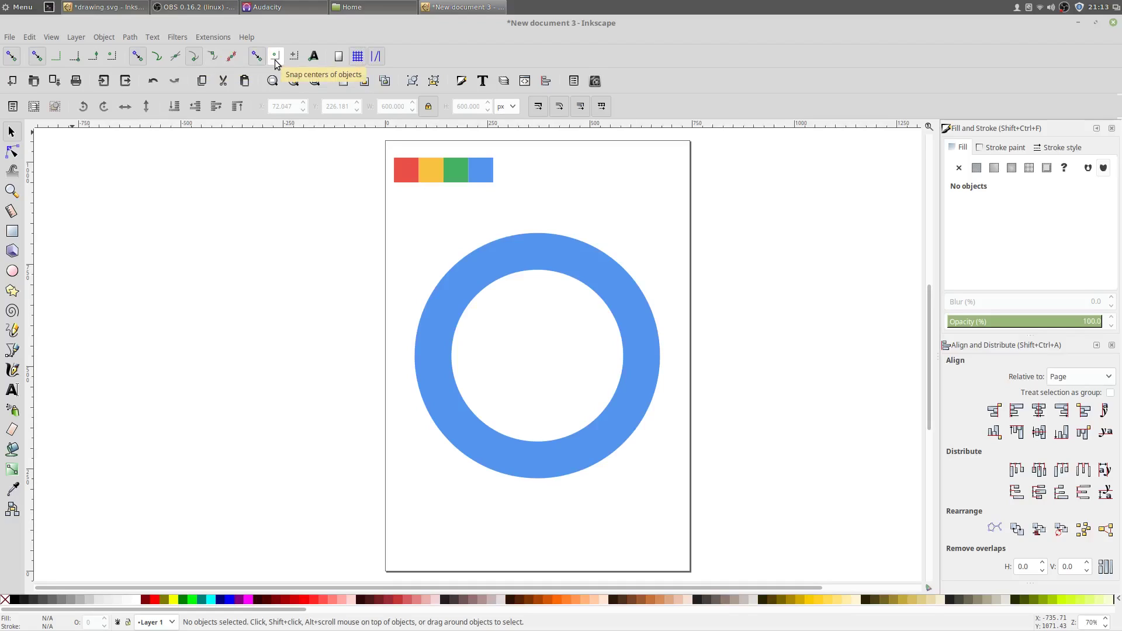
pyautogui.click(275, 61)
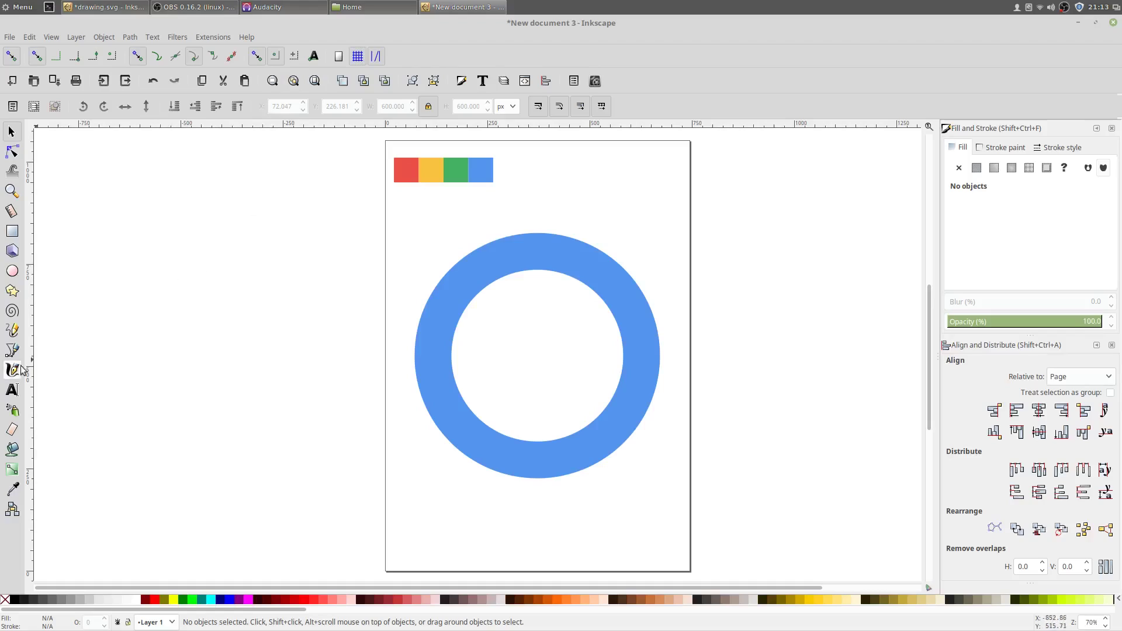
pyautogui.moveTo(31, 354); pyautogui.dragTo(536, 358)
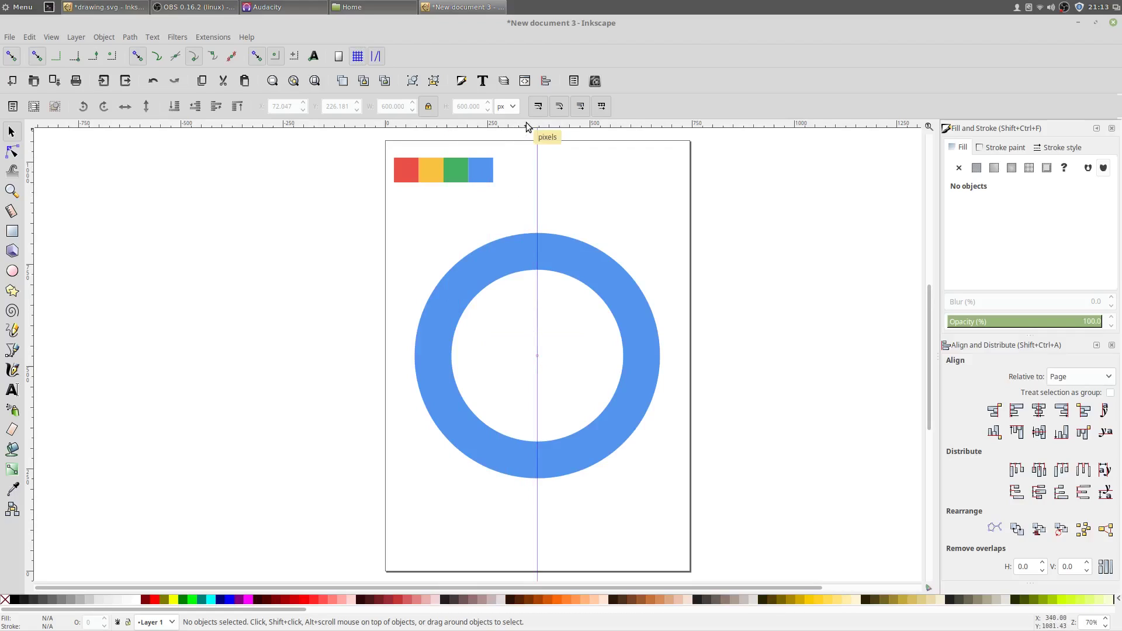
pyautogui.moveTo(526, 121); pyautogui.dragTo(537, 355)
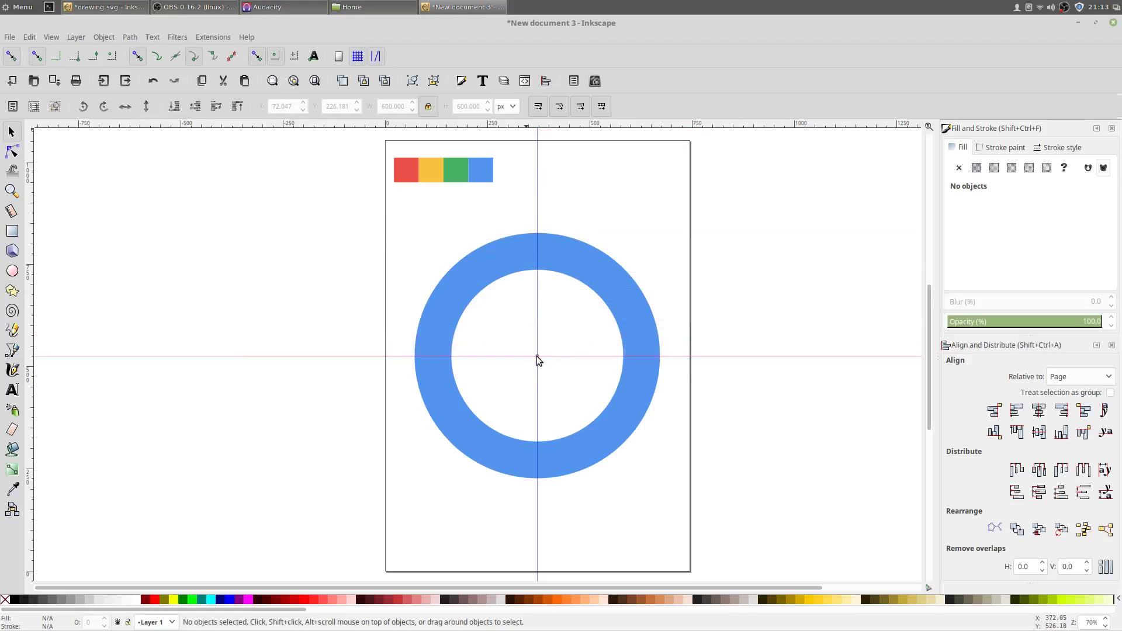
# Draw a rectangle about 205 by 90 px from the ring's top centre across its band, and stretch it rightward beyond the ring's outer edge.
pyautogui.click(11, 231)
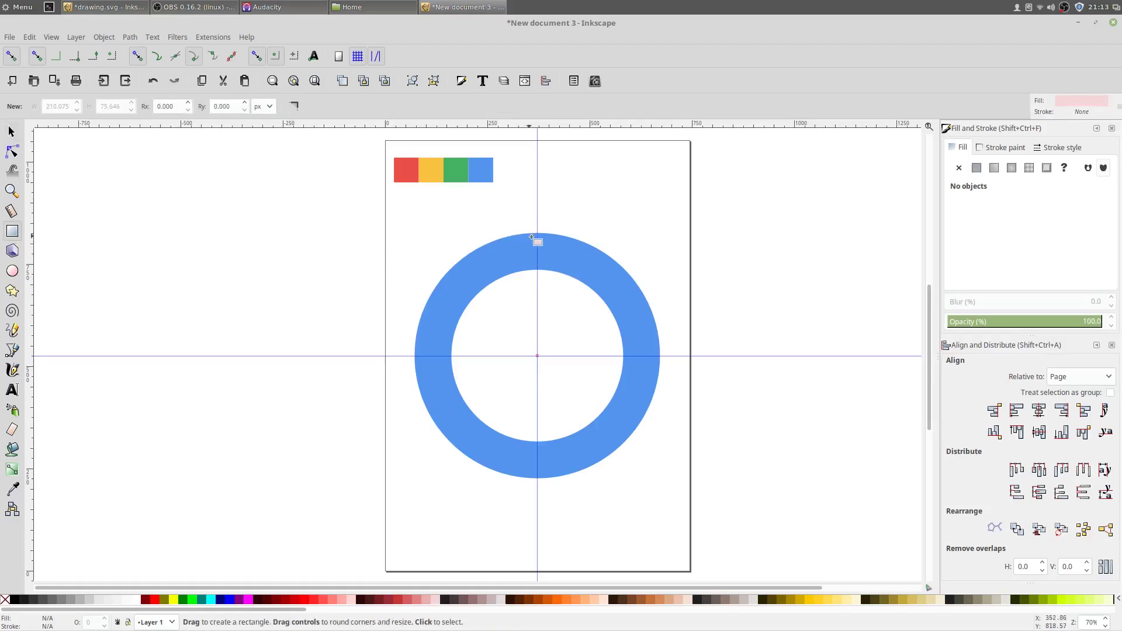
pyautogui.scroll(6, 531, 237)
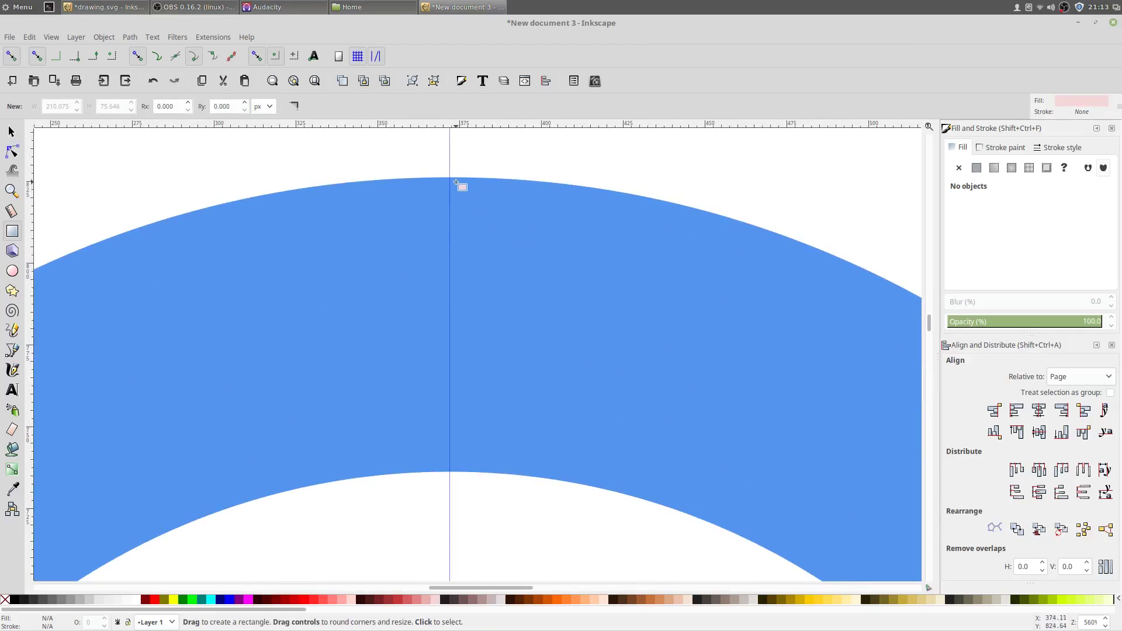
pyautogui.moveTo(450, 178)
pyautogui.mouseDown()
pyautogui.moveTo(666, 472)
pyautogui.moveTo(1119, 471)
pyautogui.mouseUp()
pyautogui.scroll(-5, 614, 351)
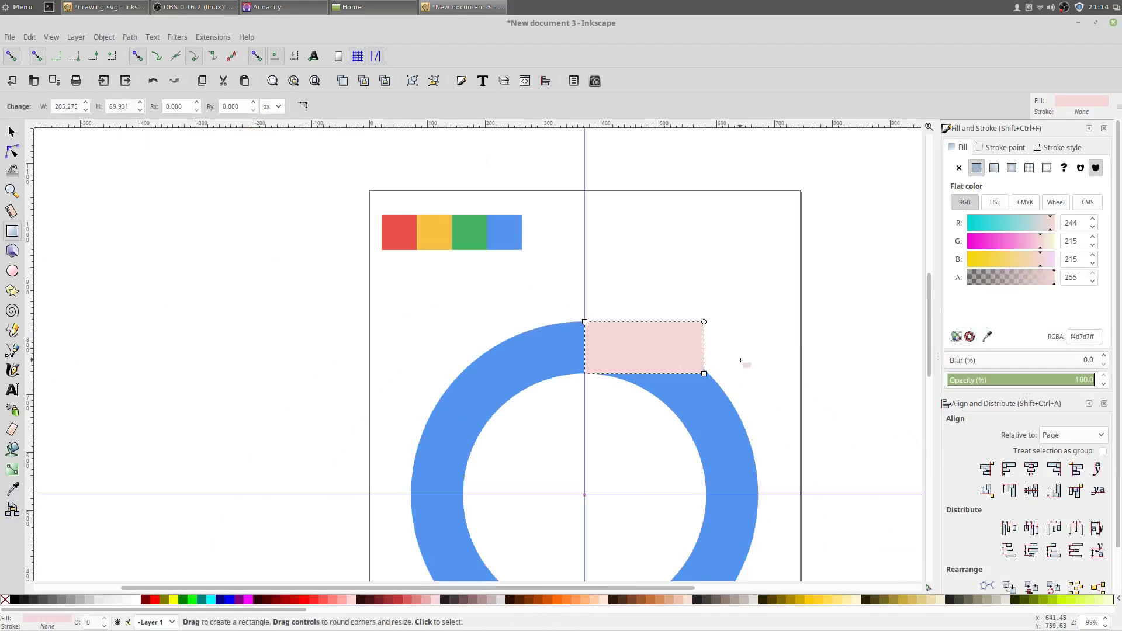
pyautogui.press('s')
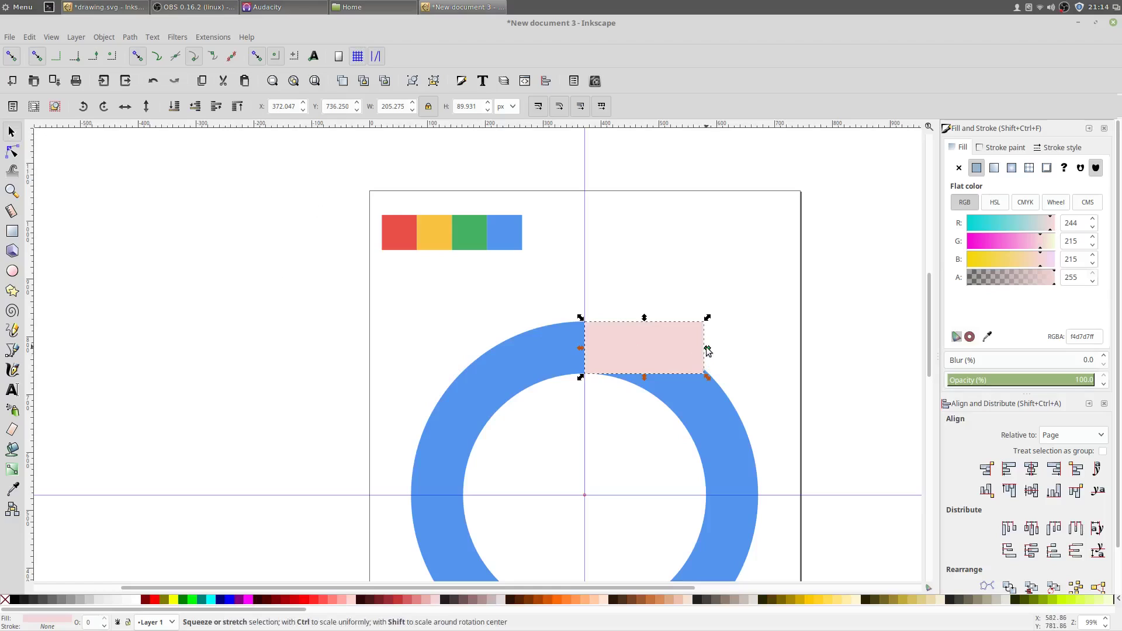
pyautogui.moveTo(707, 350); pyautogui.dragTo(751, 349)
pyautogui.click(780, 349)
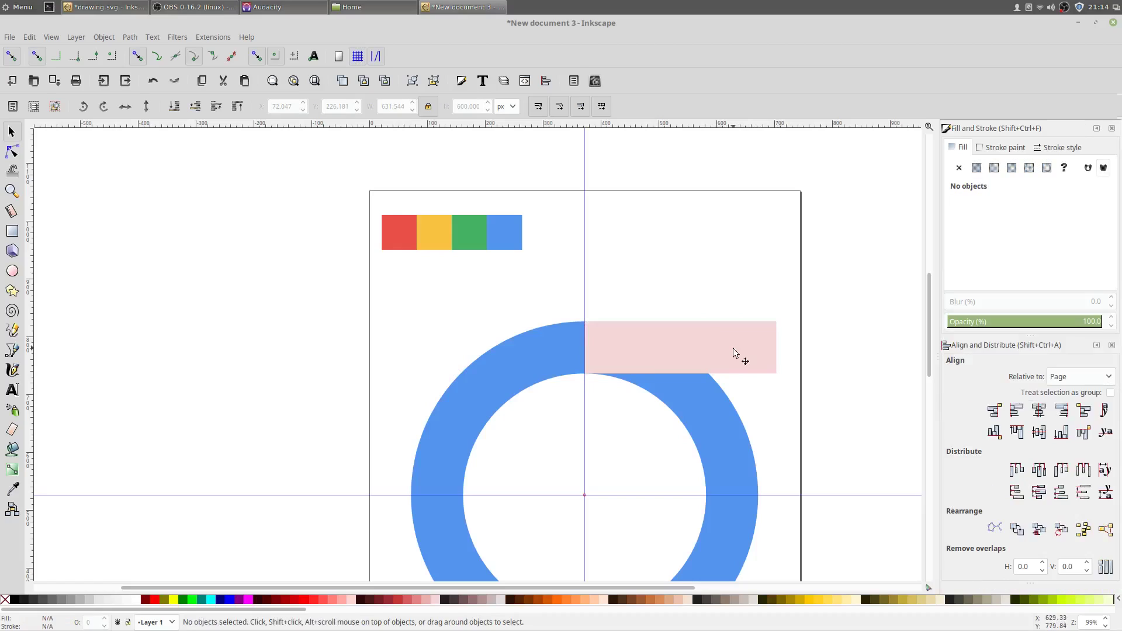
# Align the pink rectangle and the blue ring on a common horizontal axis so the bar crosses the ring's right band.
pyautogui.click(702, 349)
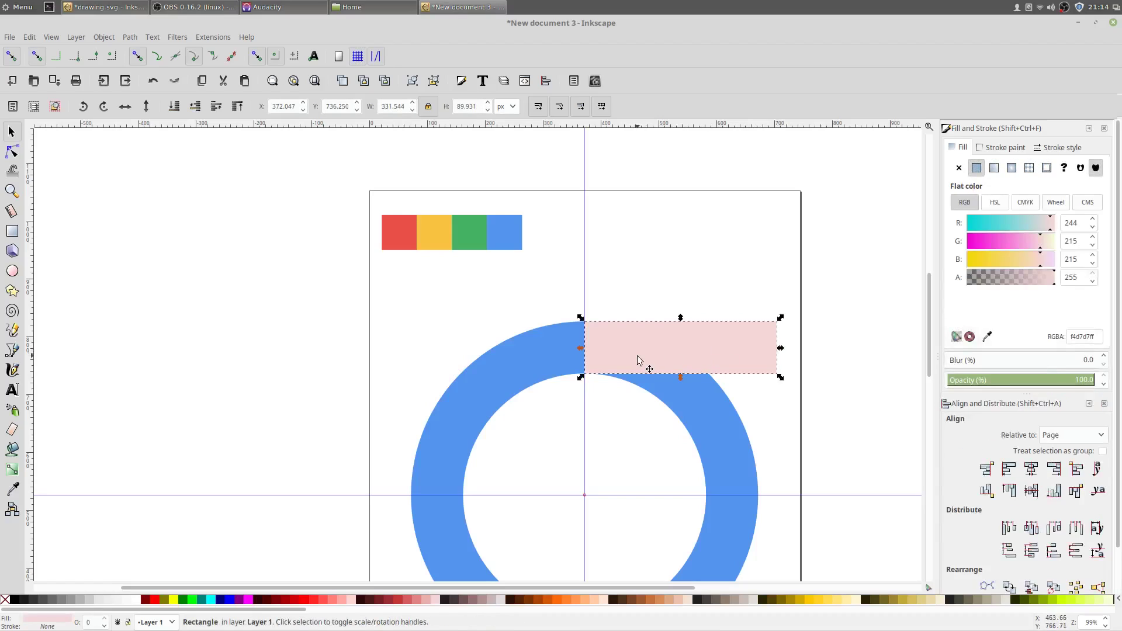
pyautogui.keyDown('shift'); pyautogui.click(483, 384); pyautogui.keyUp('shift')
pyautogui.moveTo(591, 453); pyautogui.dragTo(510, 363)
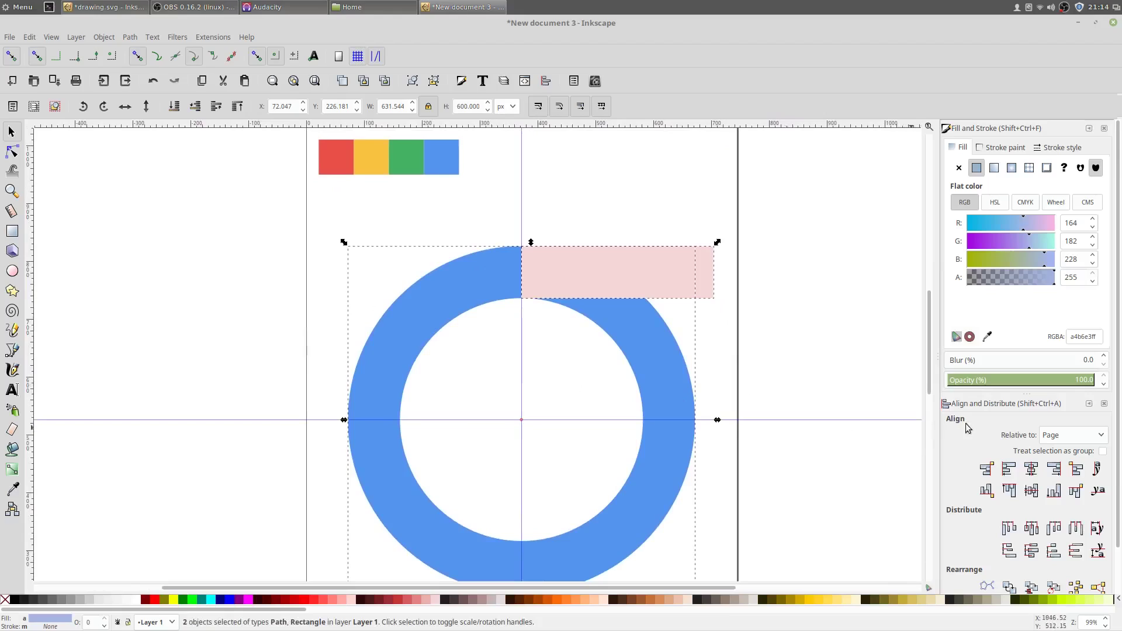
pyautogui.click(1030, 491)
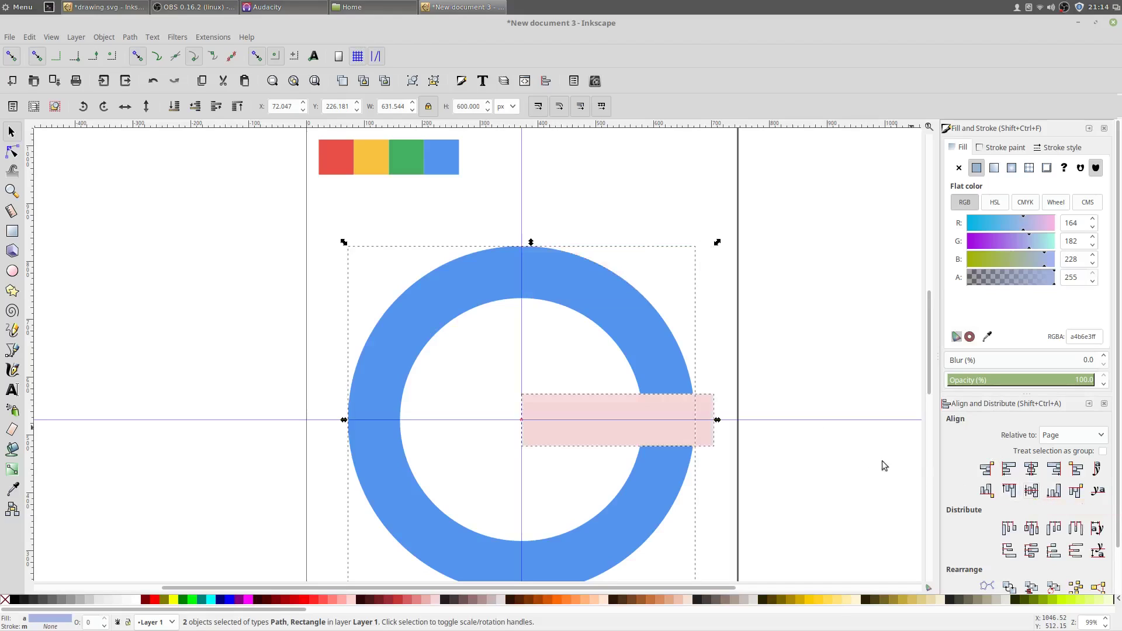
pyautogui.click(757, 344)
# Duplicate the pink rectangle and use the copy to split the ring with Division.
pyautogui.click(555, 415)
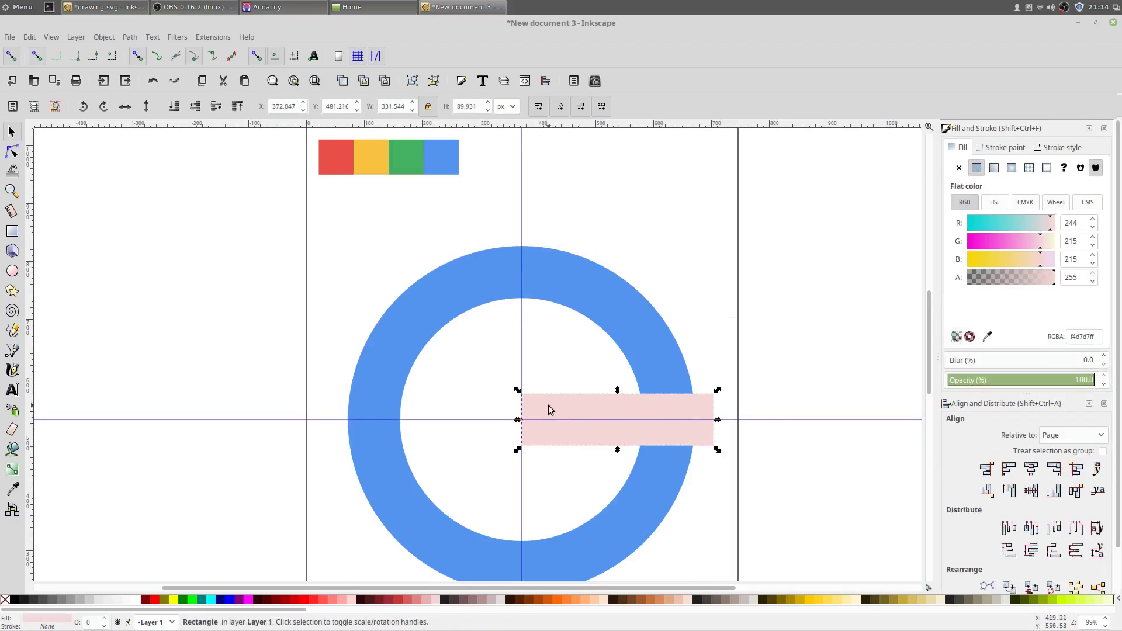
pyautogui.rightClick(549, 410)
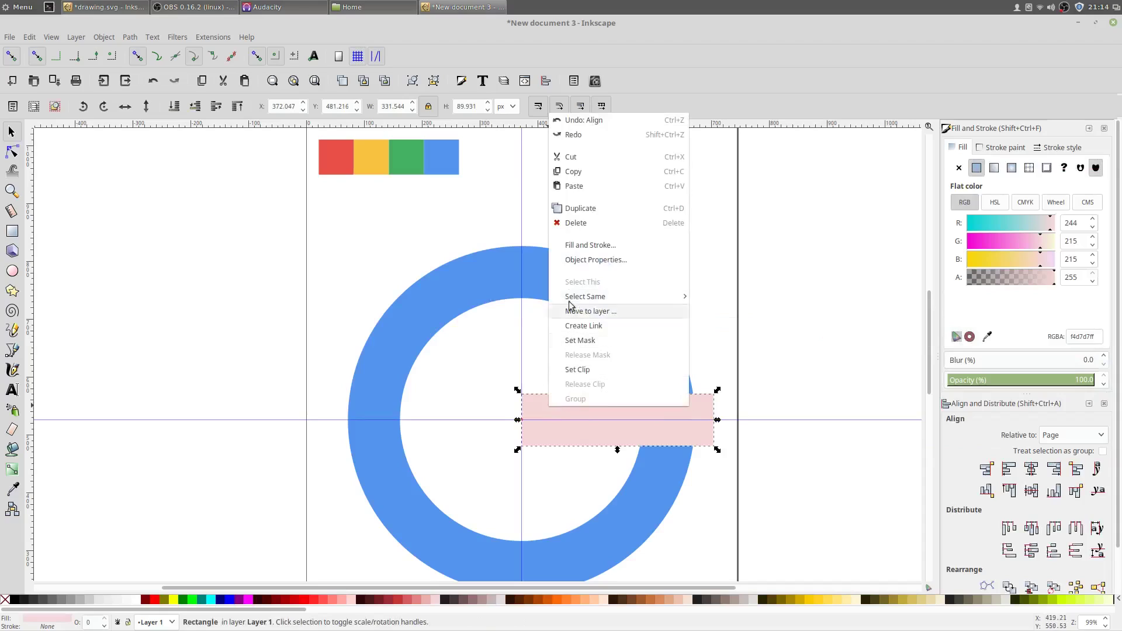
pyautogui.click(570, 209)
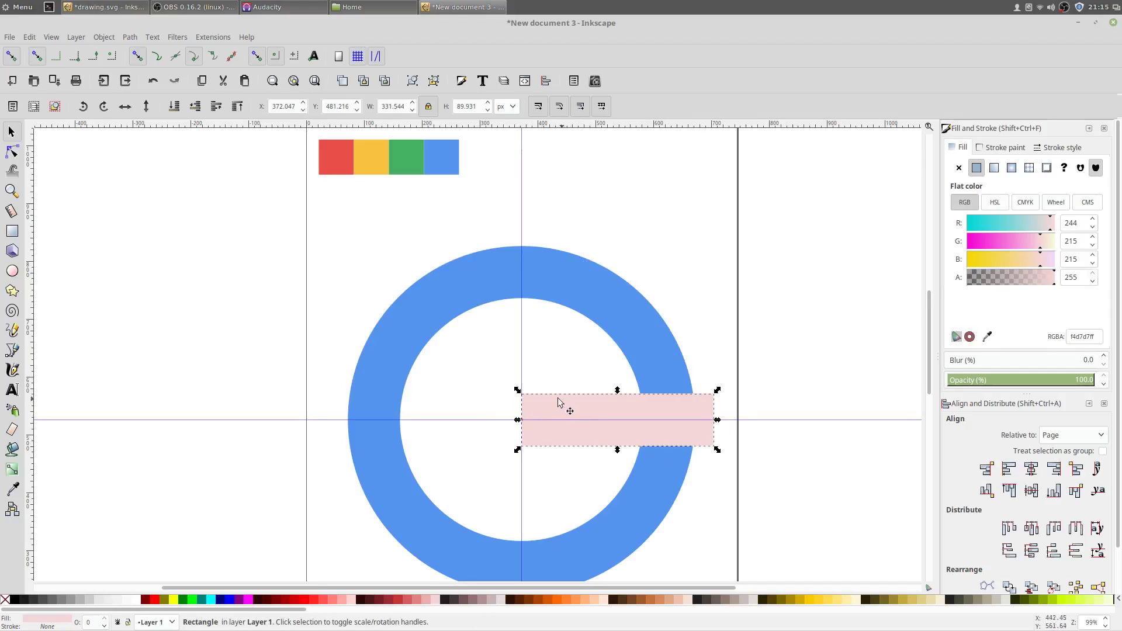
pyautogui.keyDown('shift'); pyautogui.click(582, 299); pyautogui.keyUp('shift')
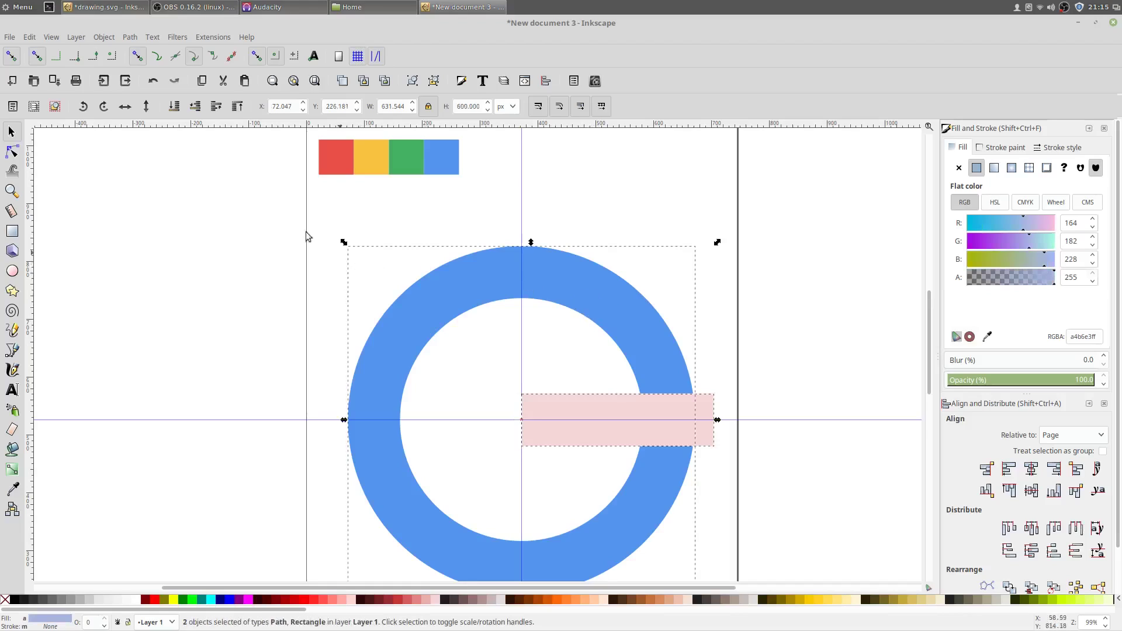
pyautogui.click(129, 37)
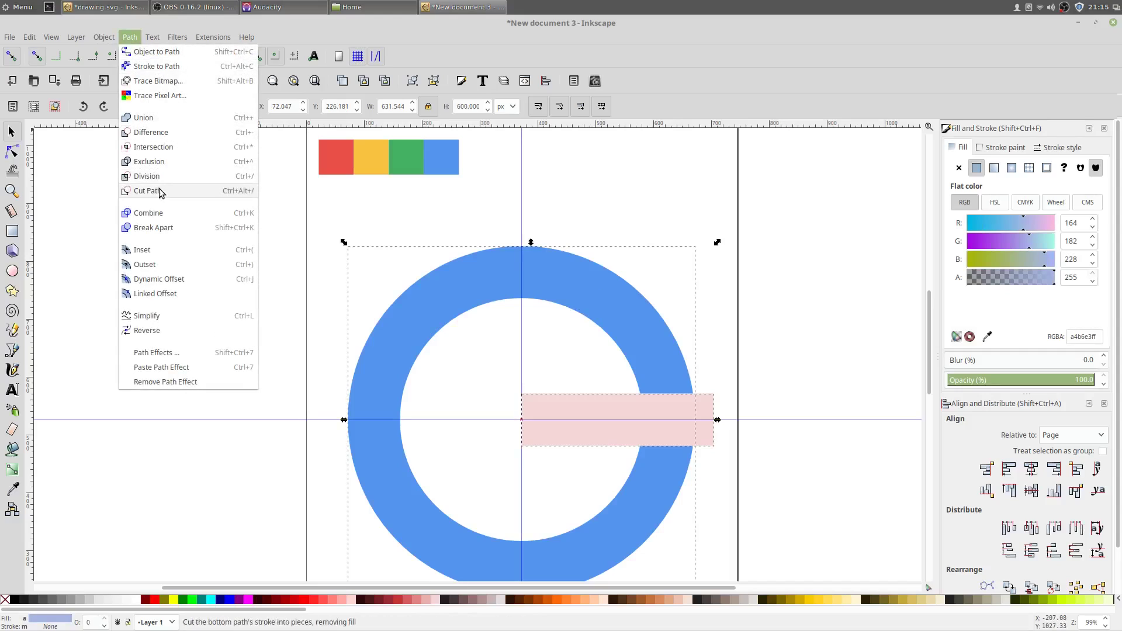
pyautogui.click(156, 181)
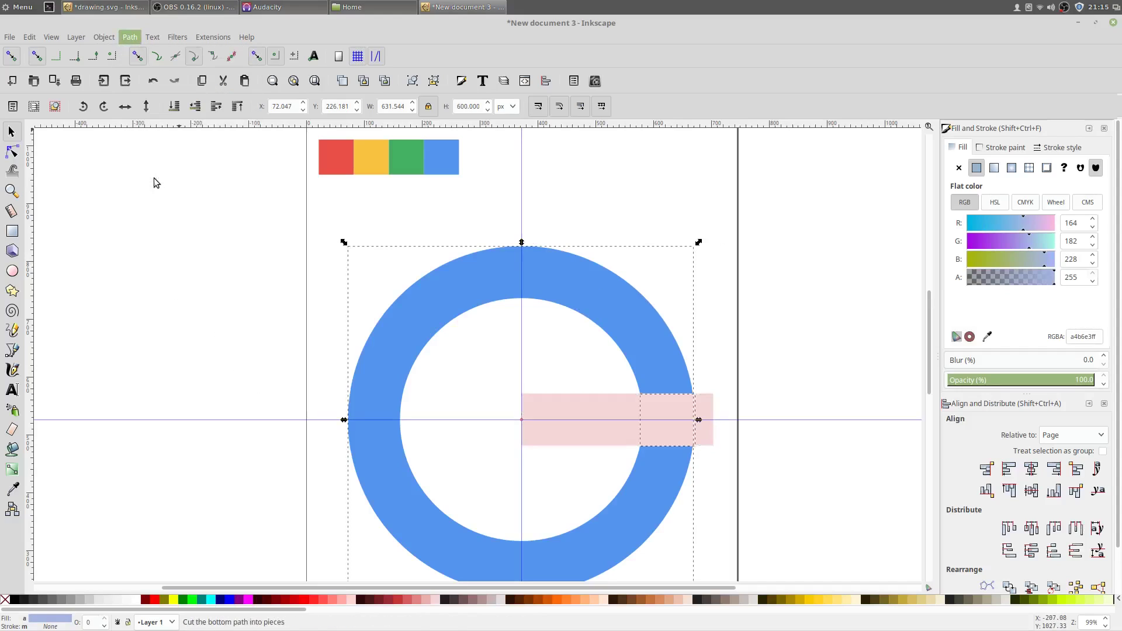
# Shorten the remaining pink rectangle to about 235 px wide, ending inside the ring's band, and fill it with the ring's blue #5595F0.
pyautogui.click(591, 413)
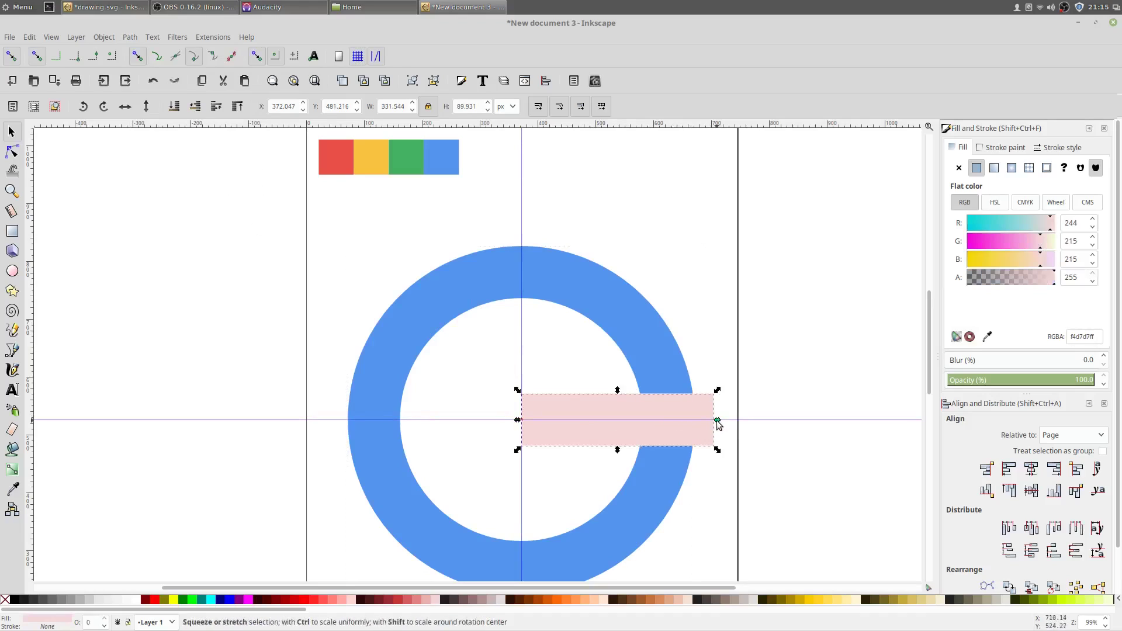
pyautogui.keyDown('ctrl'); pyautogui.scroll(3, 720, 420); pyautogui.keyUp('ctrl')
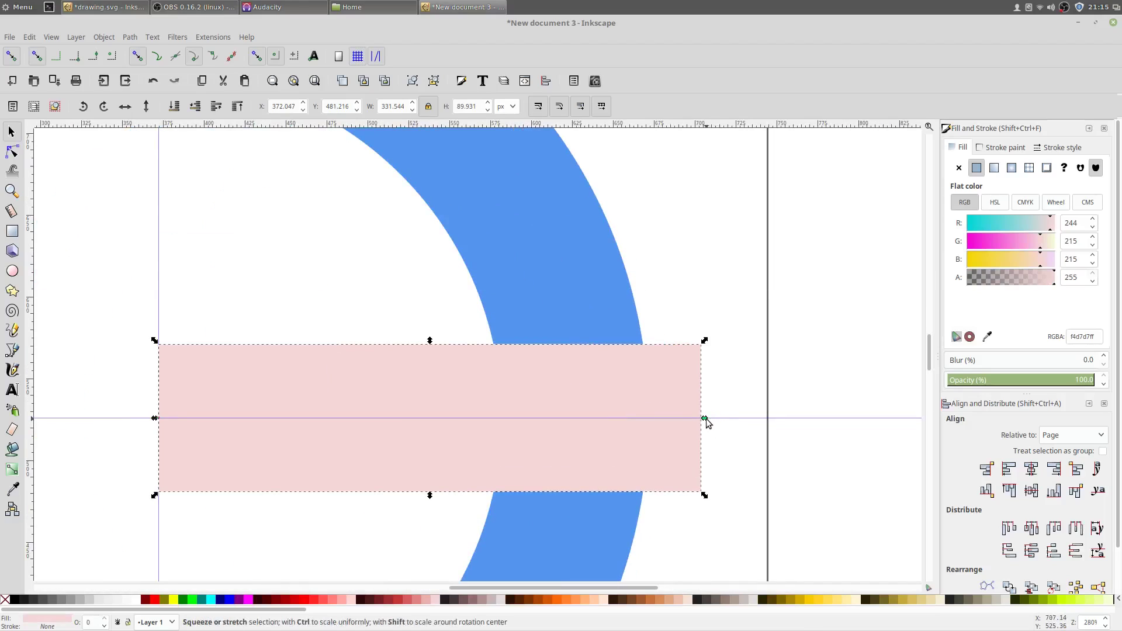
pyautogui.moveTo(703, 419); pyautogui.dragTo(548, 419)
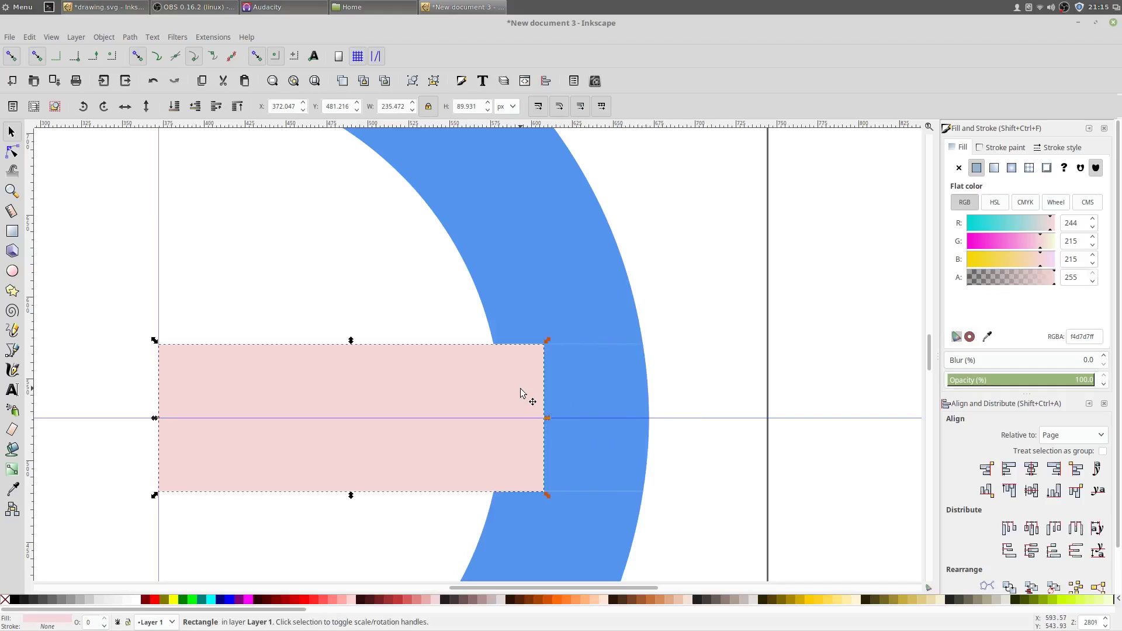
pyautogui.press('d')
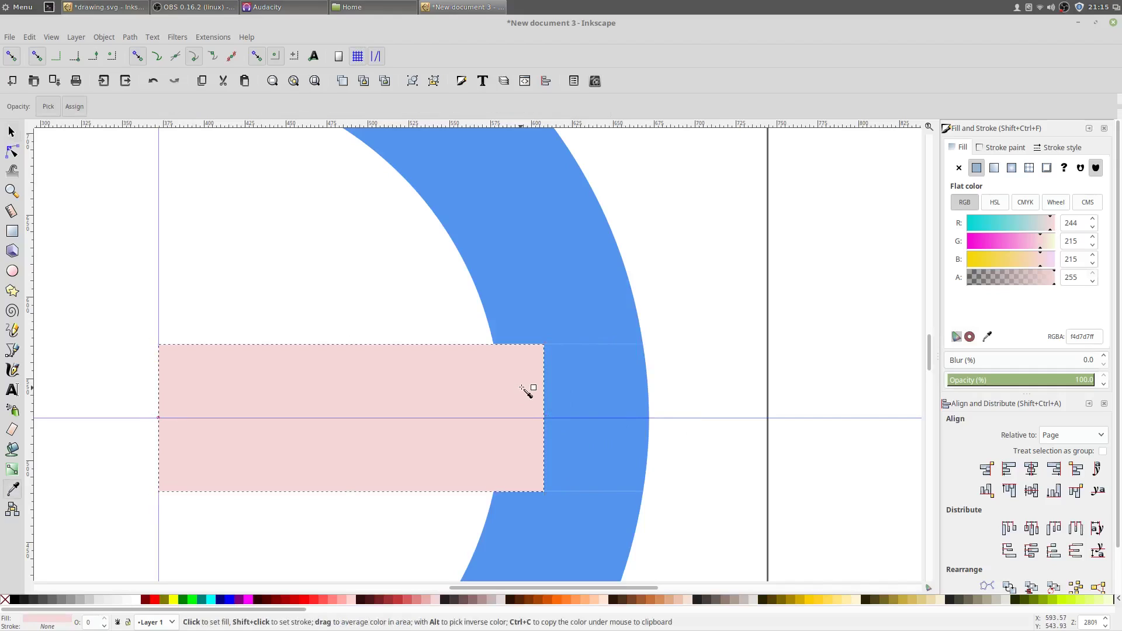
pyautogui.click(510, 241)
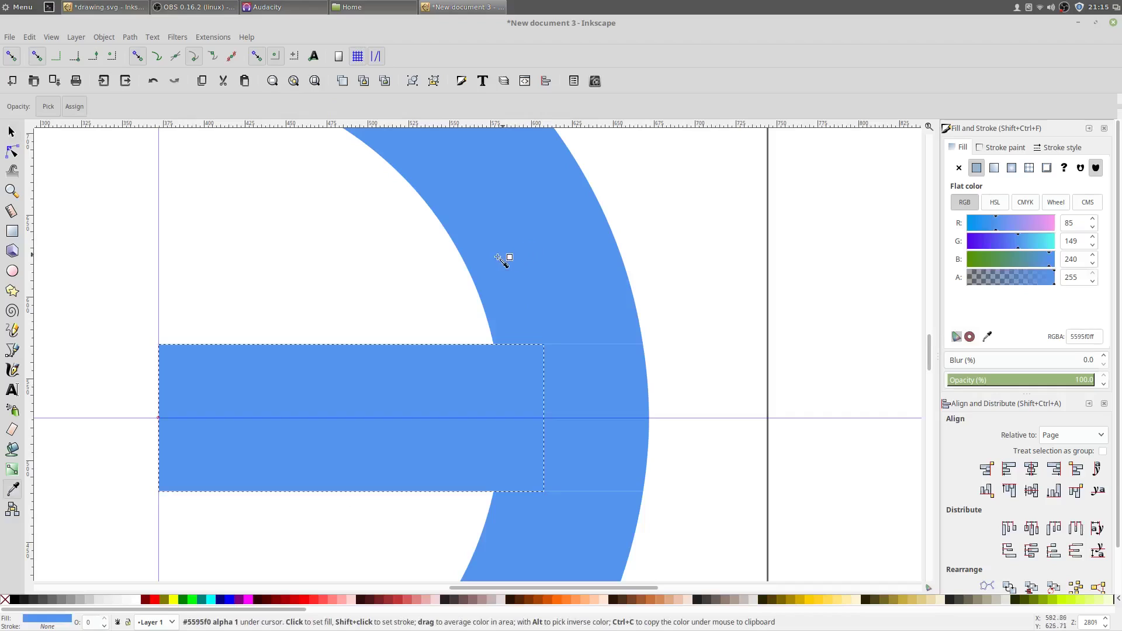
# Merge the bar and both ring pieces into a single shape with Union.
pyautogui.scroll(-3, 548, 327)
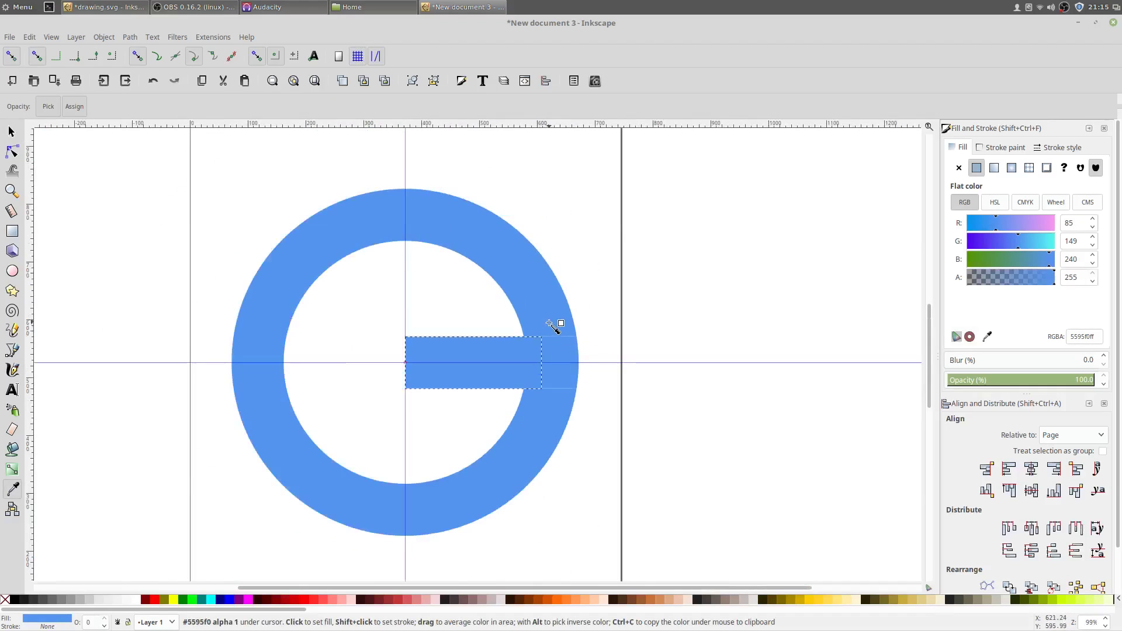
pyautogui.scroll(5, 549, 324)
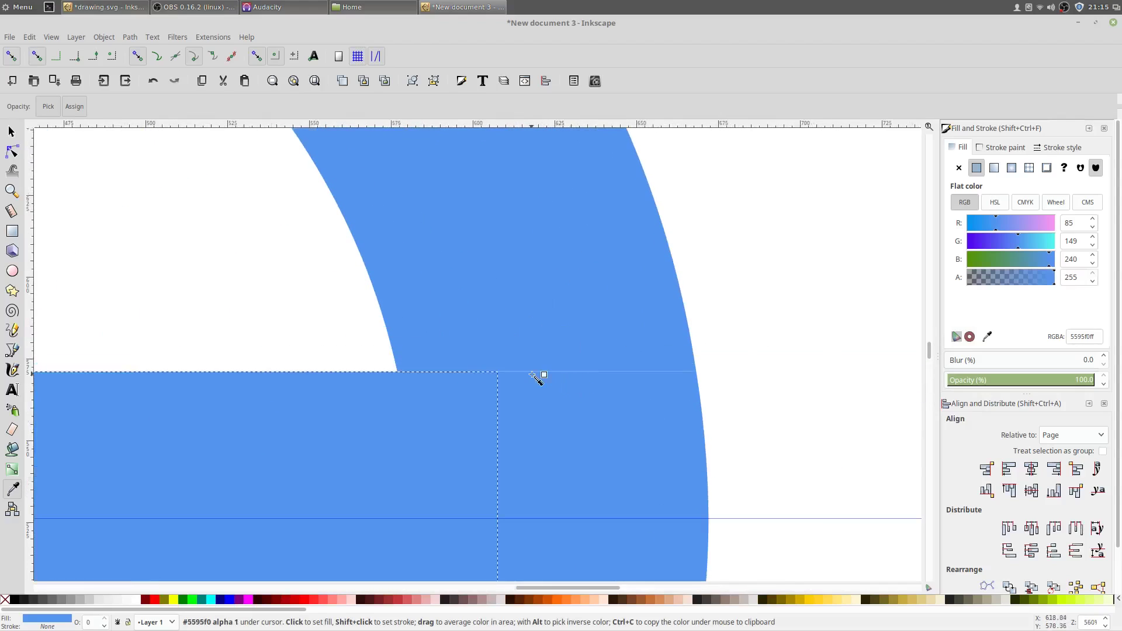
pyautogui.scroll(-3, 613, 444)
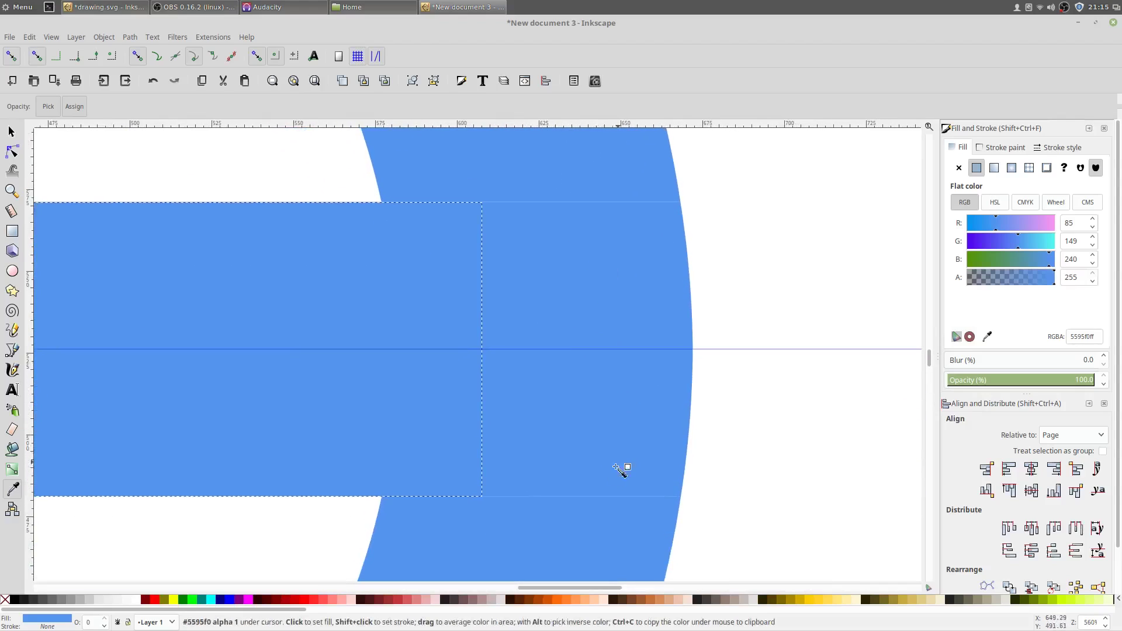
pyautogui.scroll(-1, 588, 471)
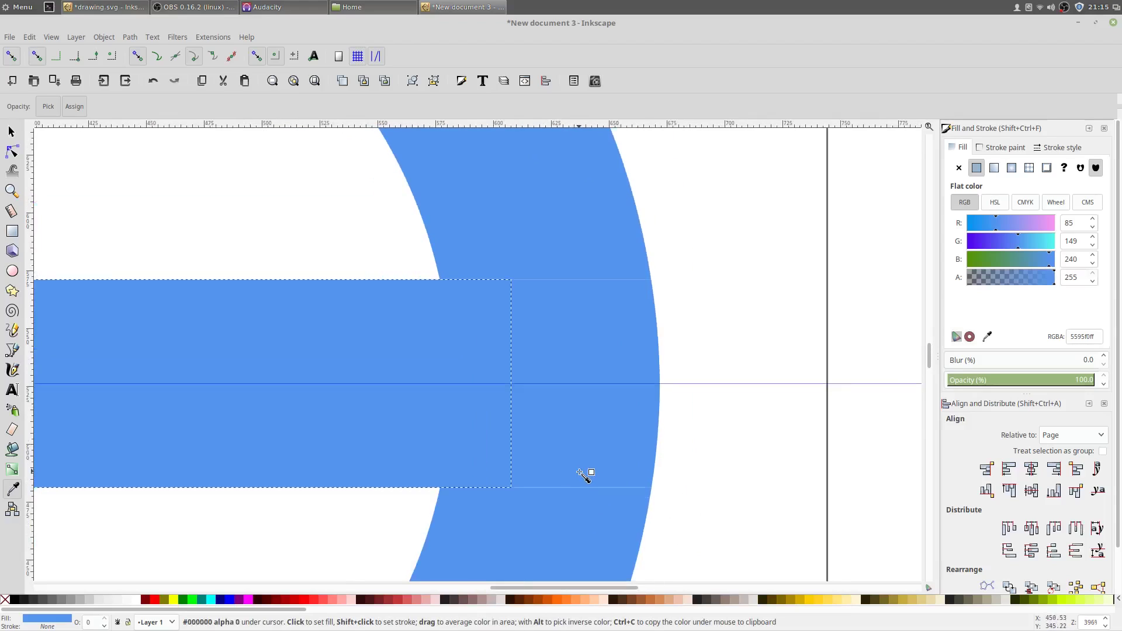
pyautogui.scroll(-5, 584, 475)
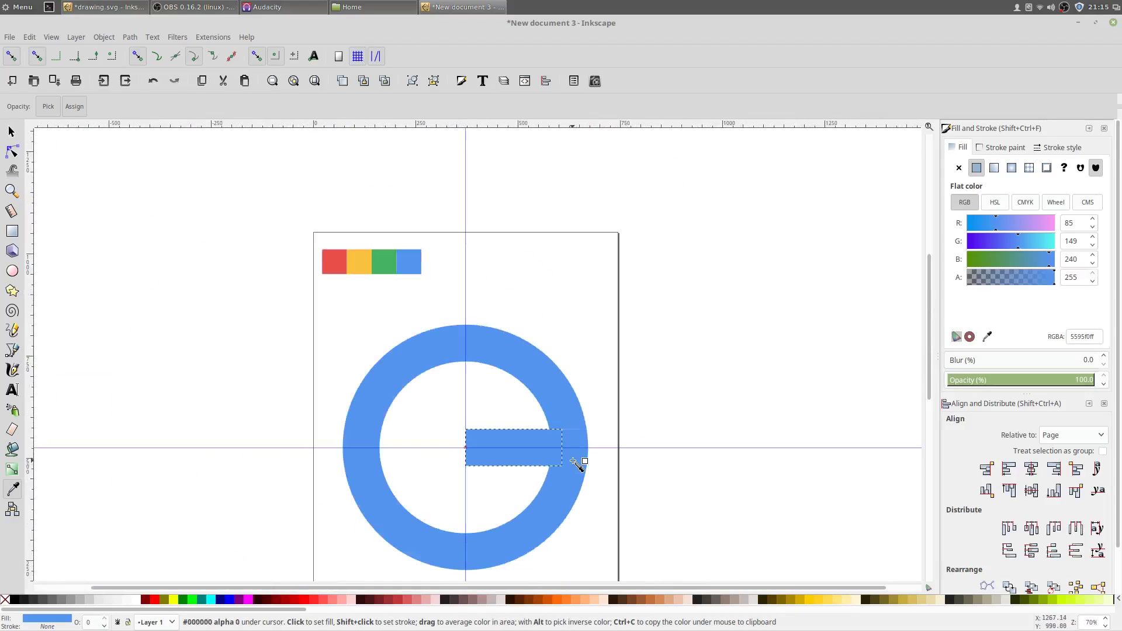
pyautogui.press('s')
pyautogui.keyDown('shift'); pyautogui.click(575, 462); pyautogui.keyUp('shift')
pyautogui.keyDown('shift'); pyautogui.click(573, 441); pyautogui.keyUp('shift')
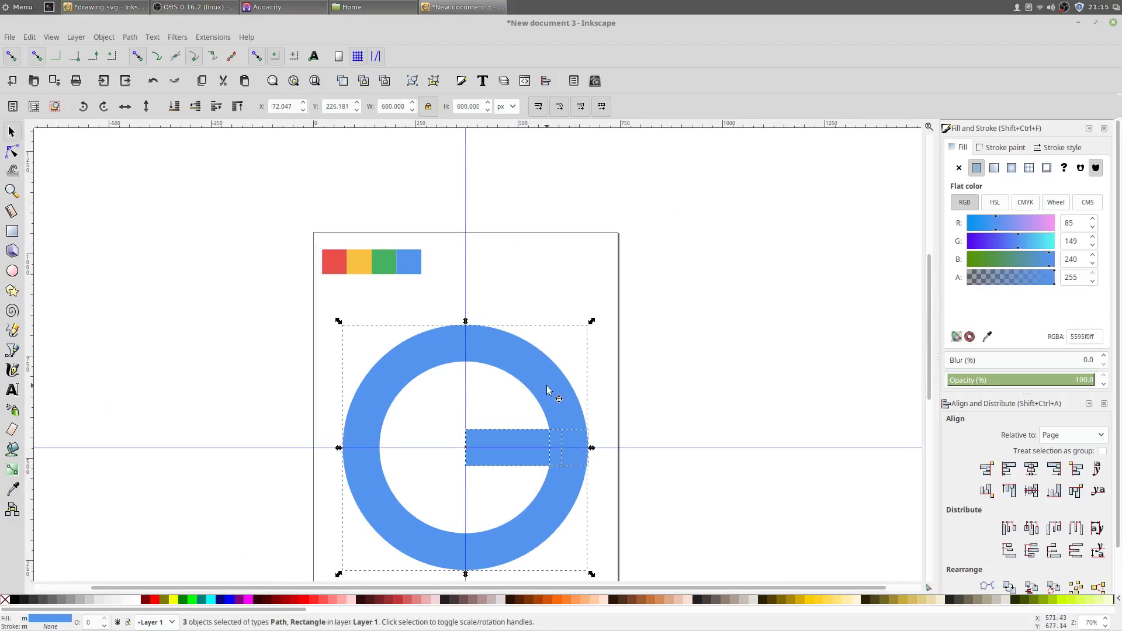
pyautogui.click(129, 37)
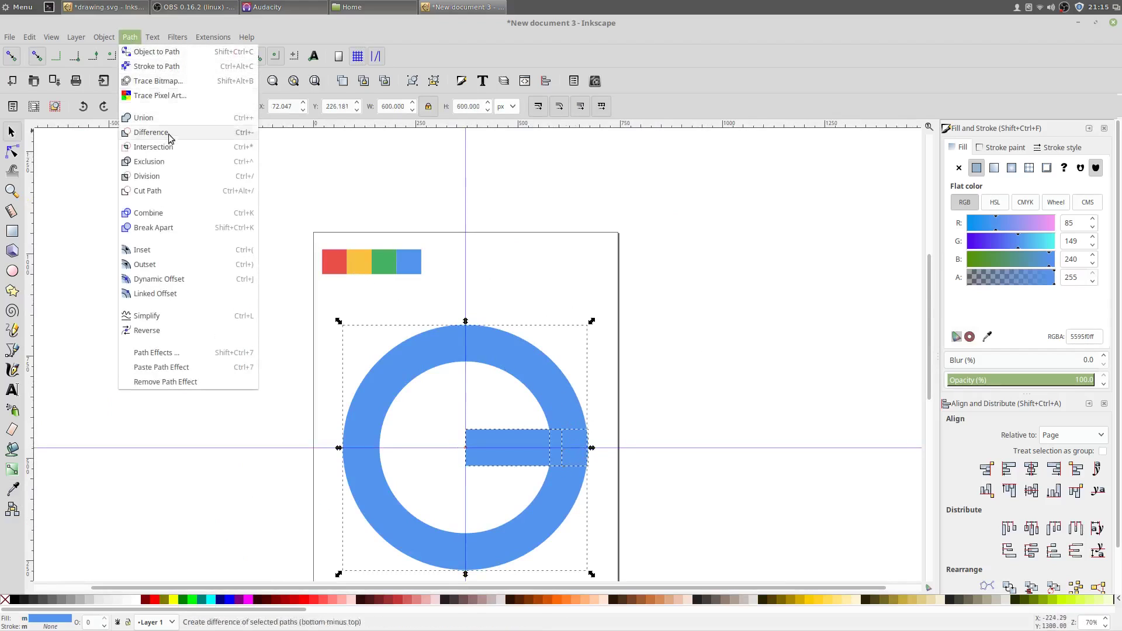
pyautogui.click(146, 118)
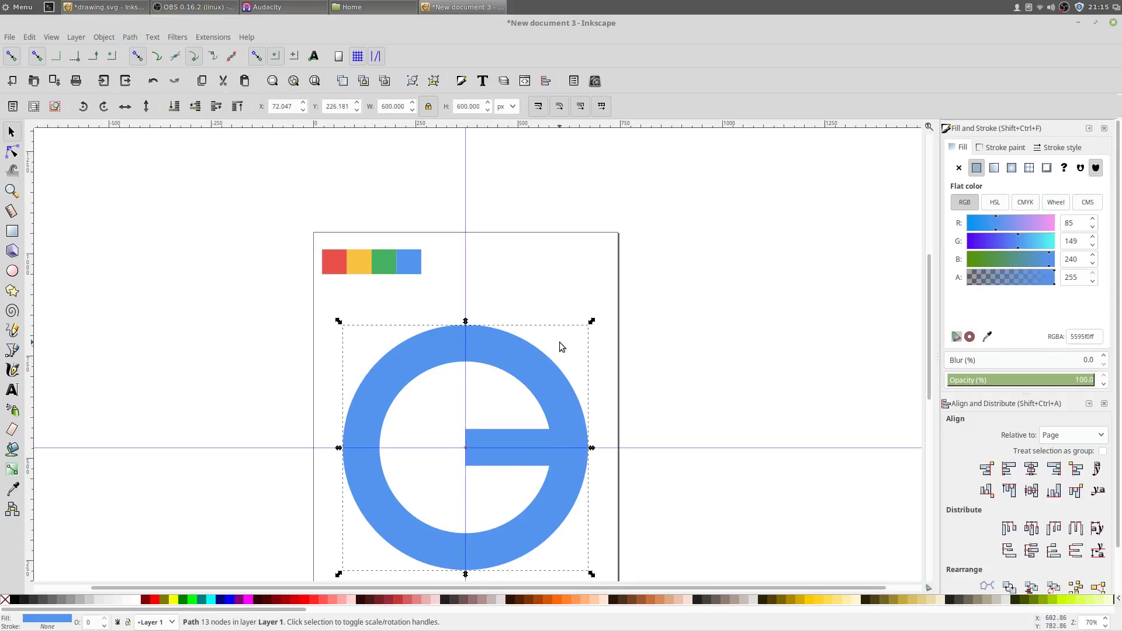
pyautogui.click(519, 307)
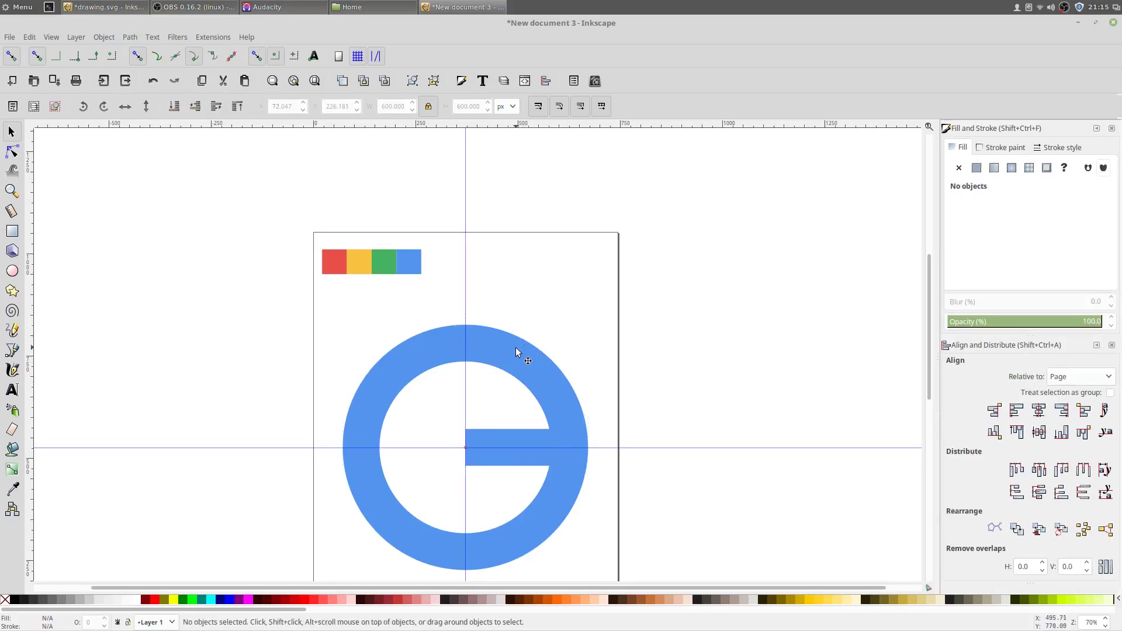
# Rotate the merged G shape 45° counter-clockwise so its bar points diagonally to the upper right.
pyautogui.click(513, 348)
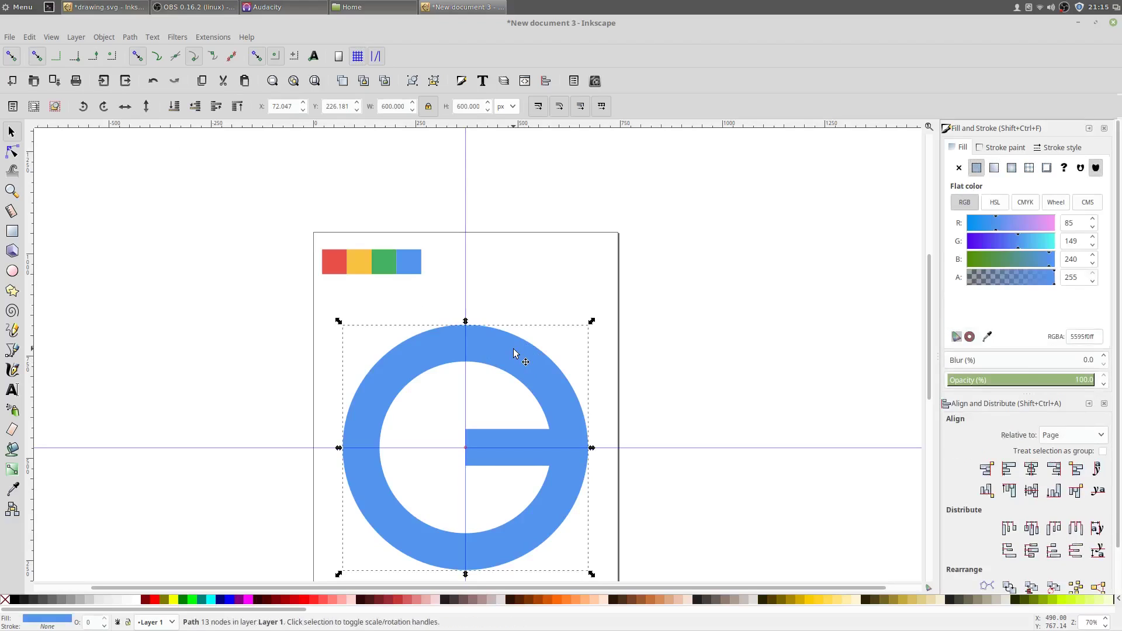
pyautogui.click(513, 348)
pyautogui.moveTo(591, 322); pyautogui.dragTo(485, 268)
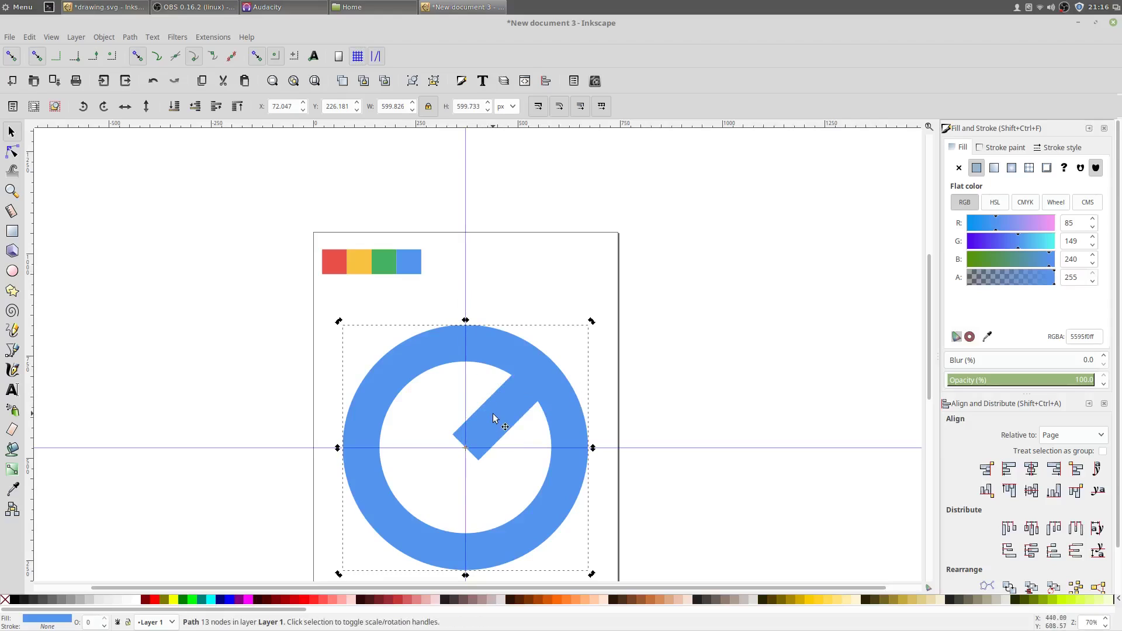
pyautogui.click(490, 314)
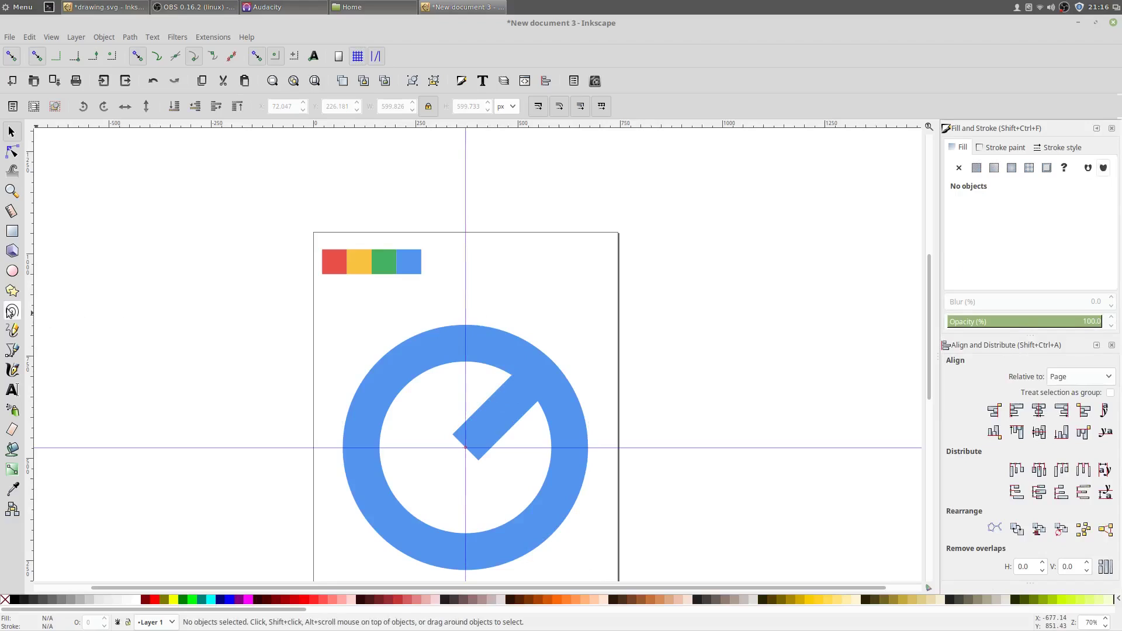
# Draw a closed four-point path over the ring's upper-right band, bounded by the vertical guide and the line of the bar's upper edge.
pyautogui.click(13, 349)
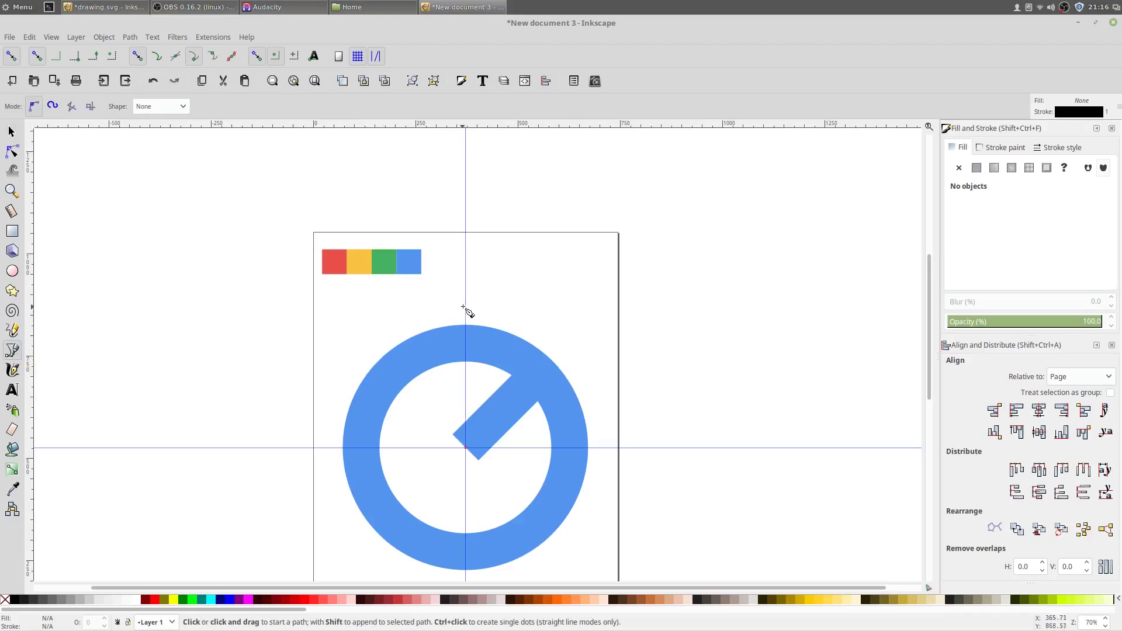
pyautogui.click(465, 304)
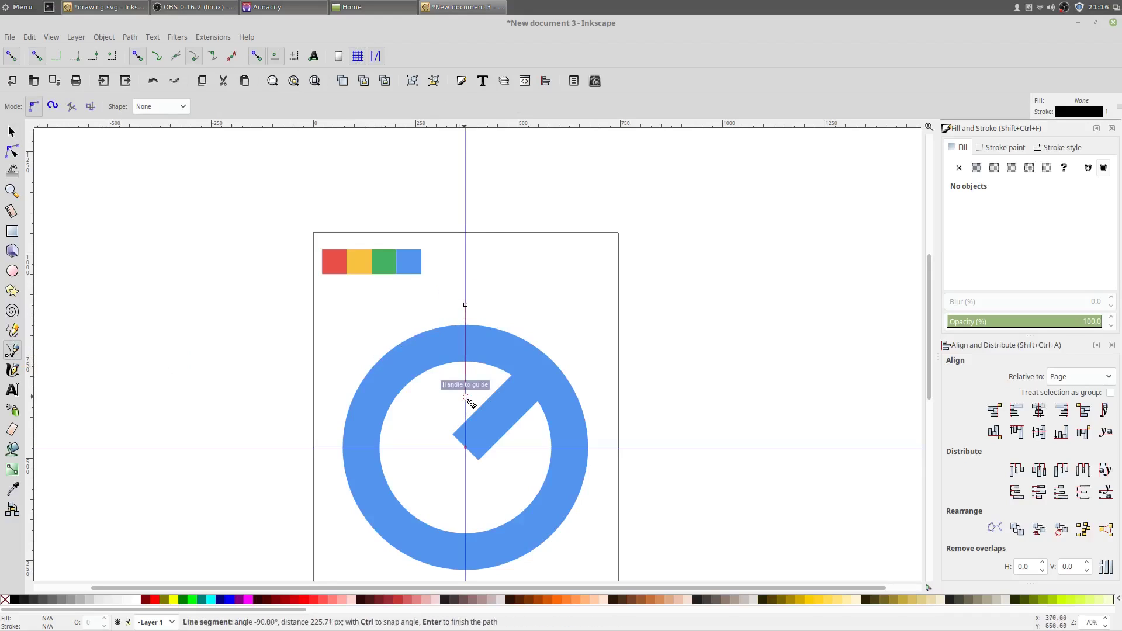
pyautogui.click(465, 396)
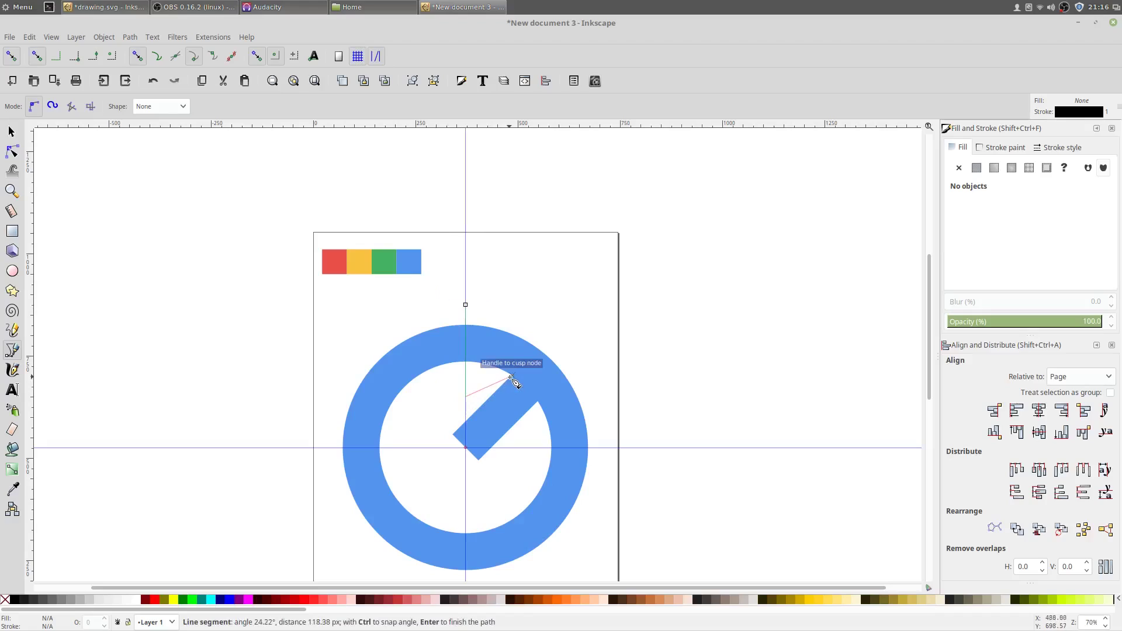
pyautogui.click(512, 378)
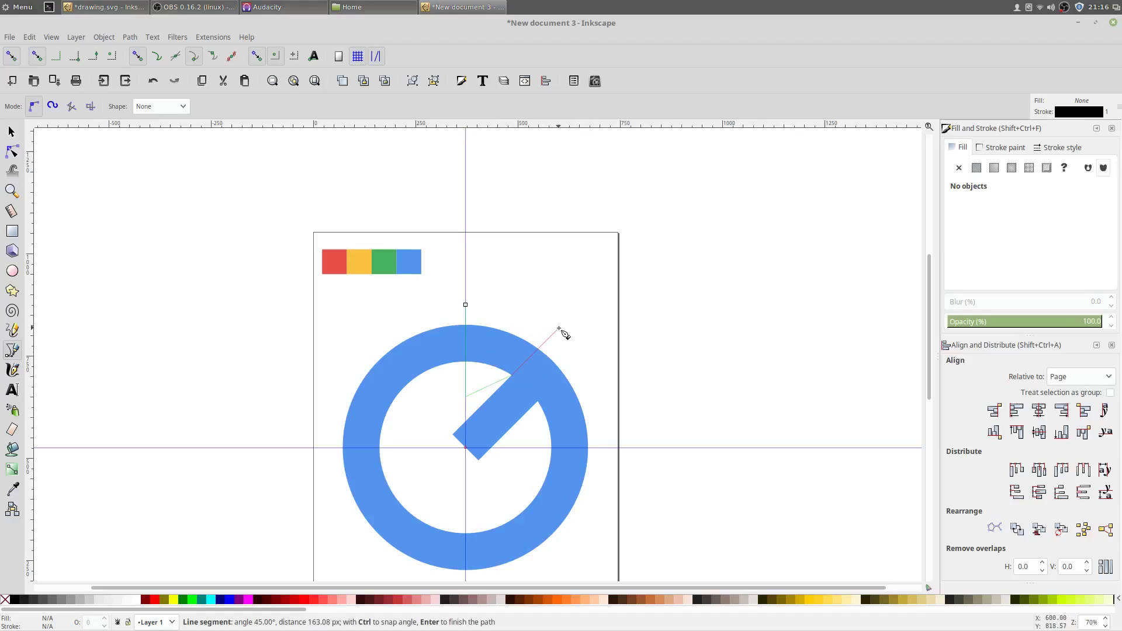
pyautogui.click(559, 330)
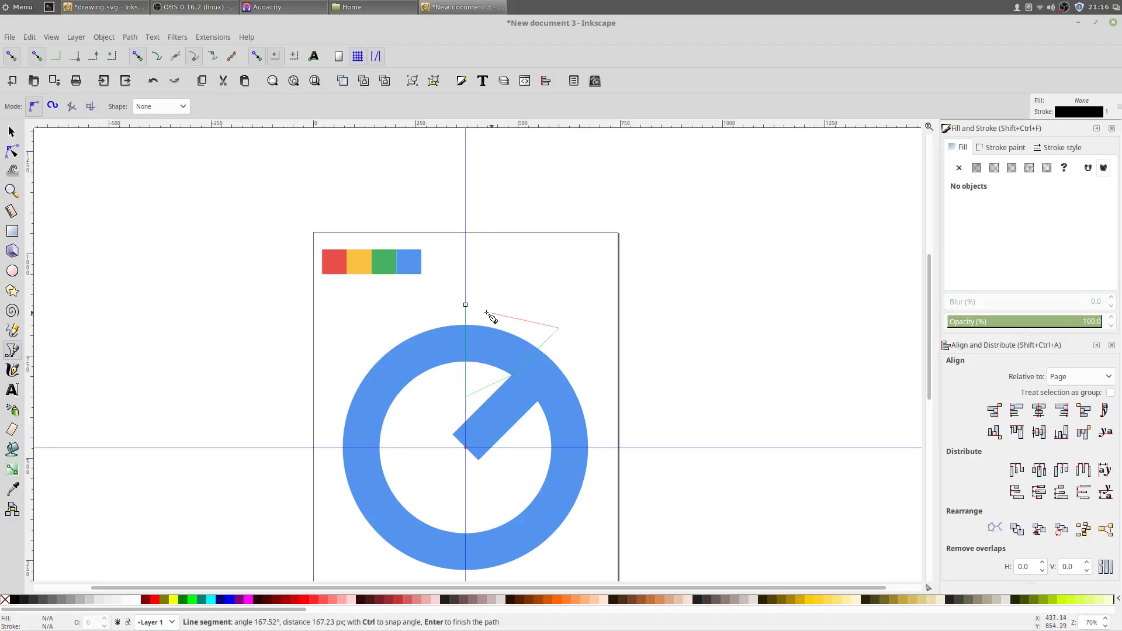
pyautogui.click(466, 305)
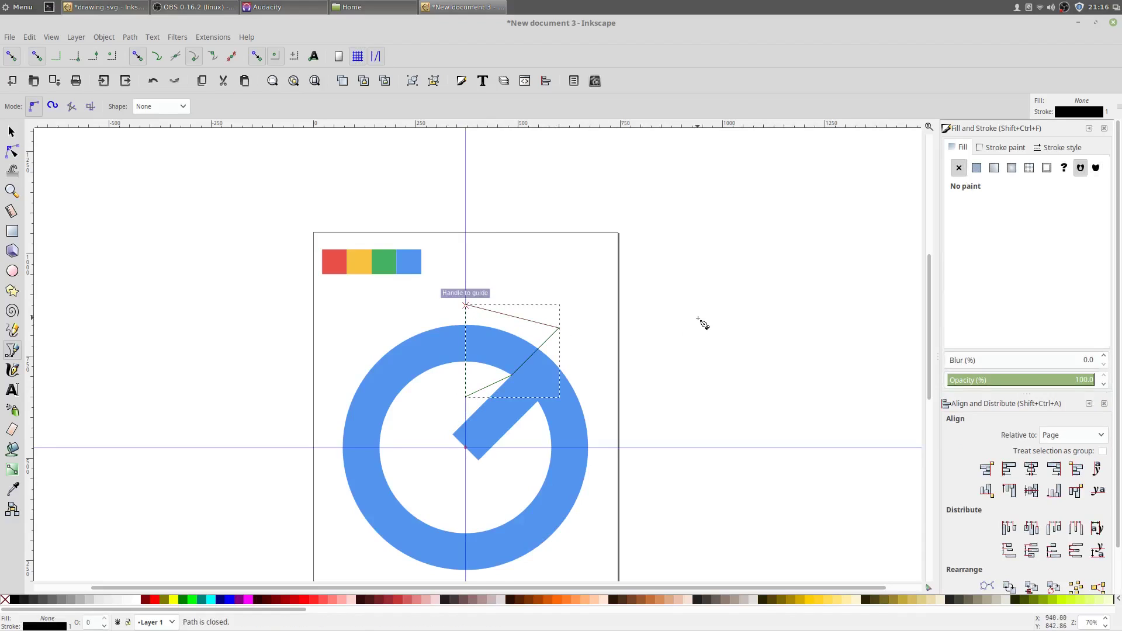
# Give the four-point shape a flat black fill and remove its stroke.
pyautogui.click(977, 168)
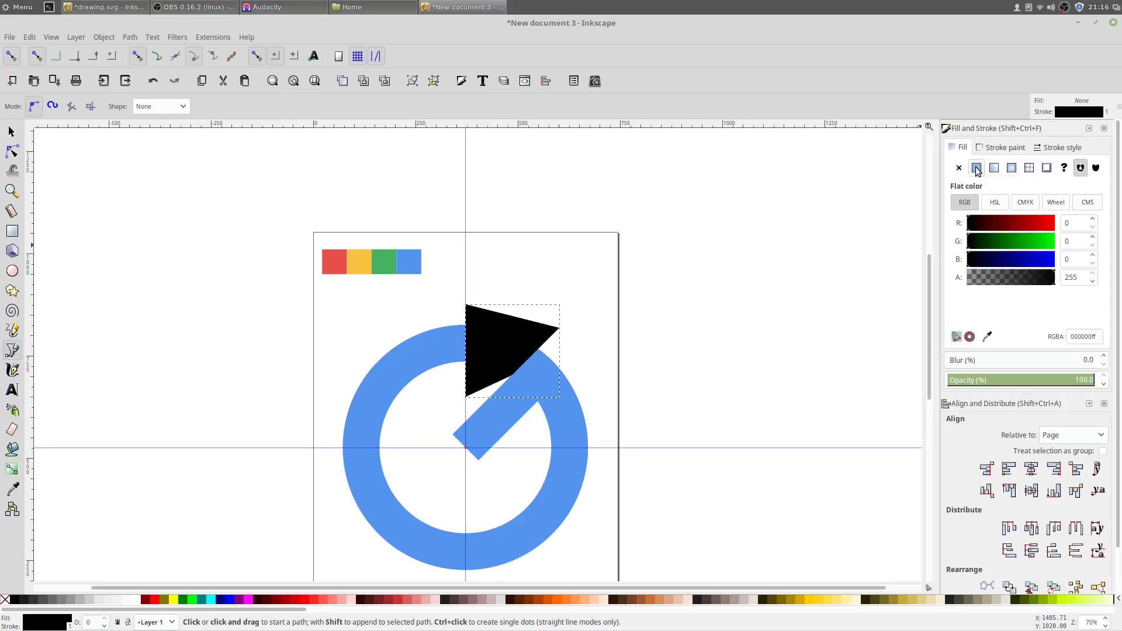
pyautogui.click(1003, 150)
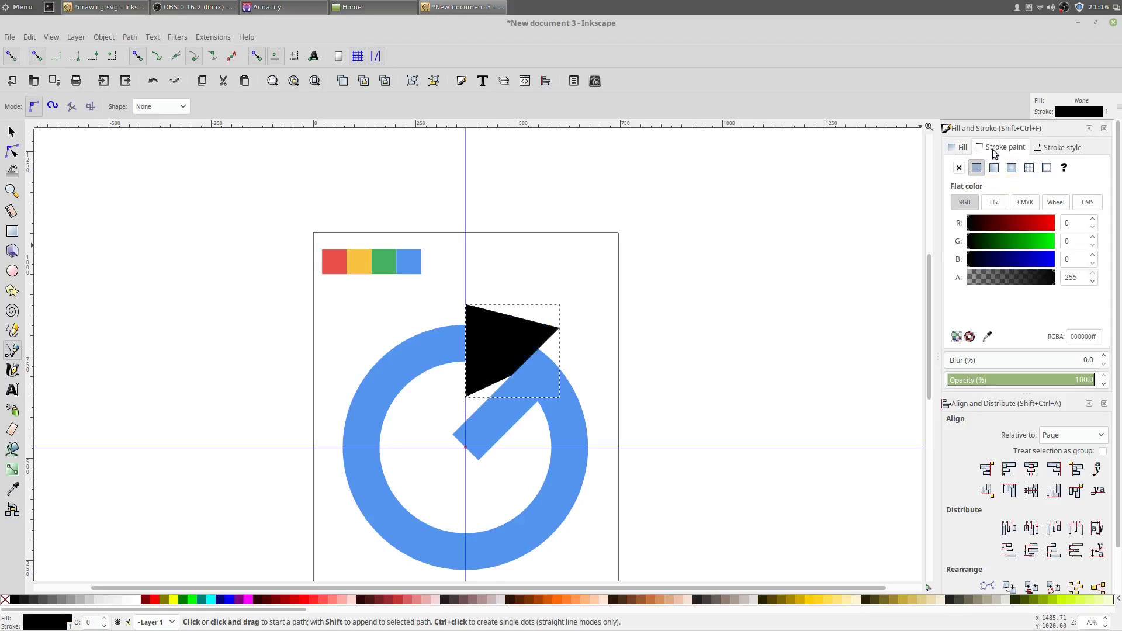
pyautogui.click(958, 168)
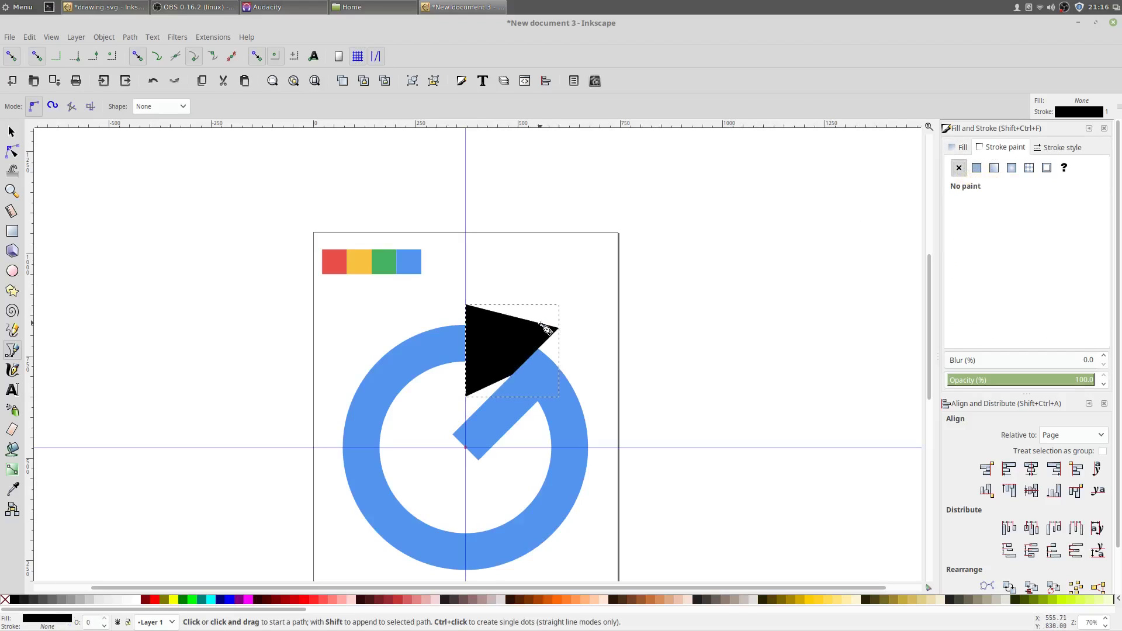
# Split the G with the black shape using Division and delete the cut-off ring segment above the bar.
pyautogui.click(12, 131)
pyautogui.keyDown('shift'); pyautogui.click(416, 356); pyautogui.keyUp('shift')
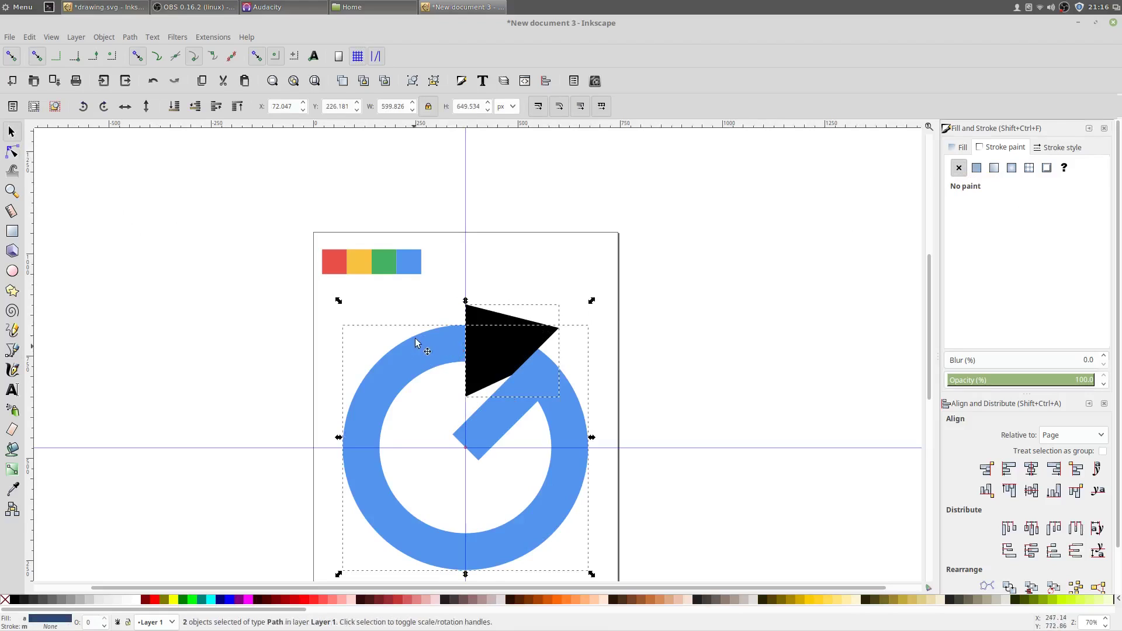
pyautogui.click(130, 37)
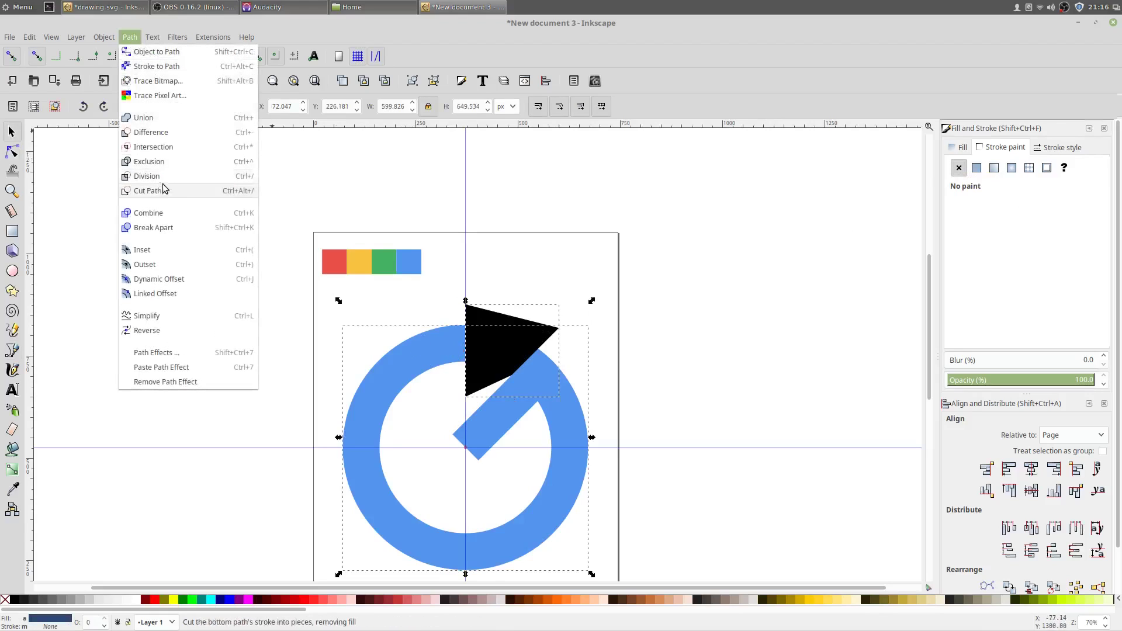
pyautogui.click(146, 176)
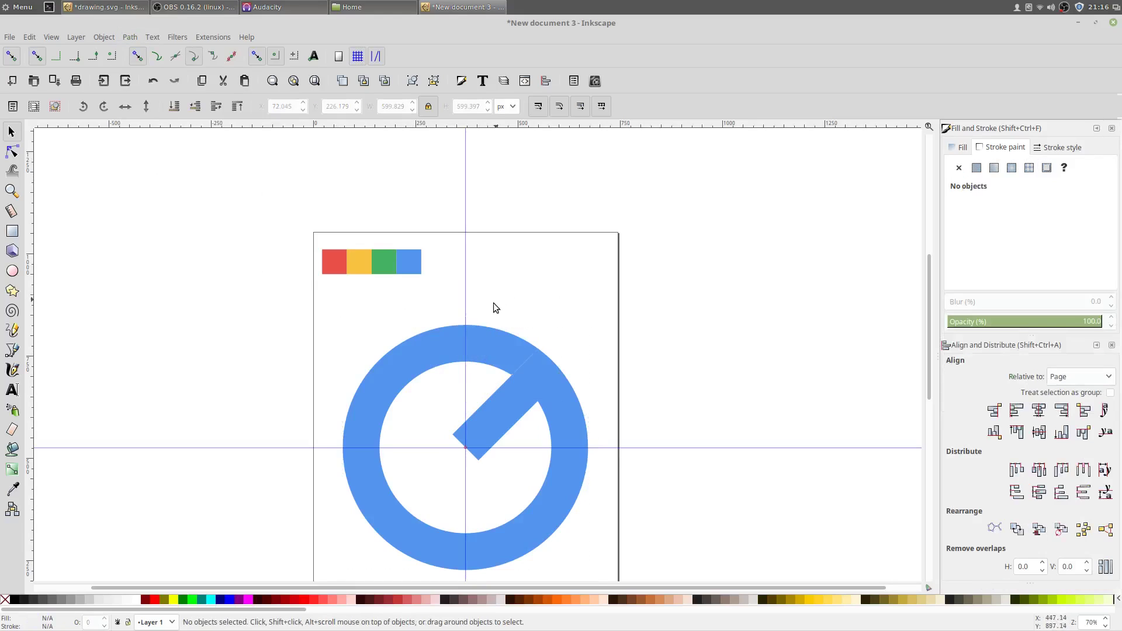
pyautogui.click(490, 356)
pyautogui.moveTo(490, 356); pyautogui.dragTo(490, 319)
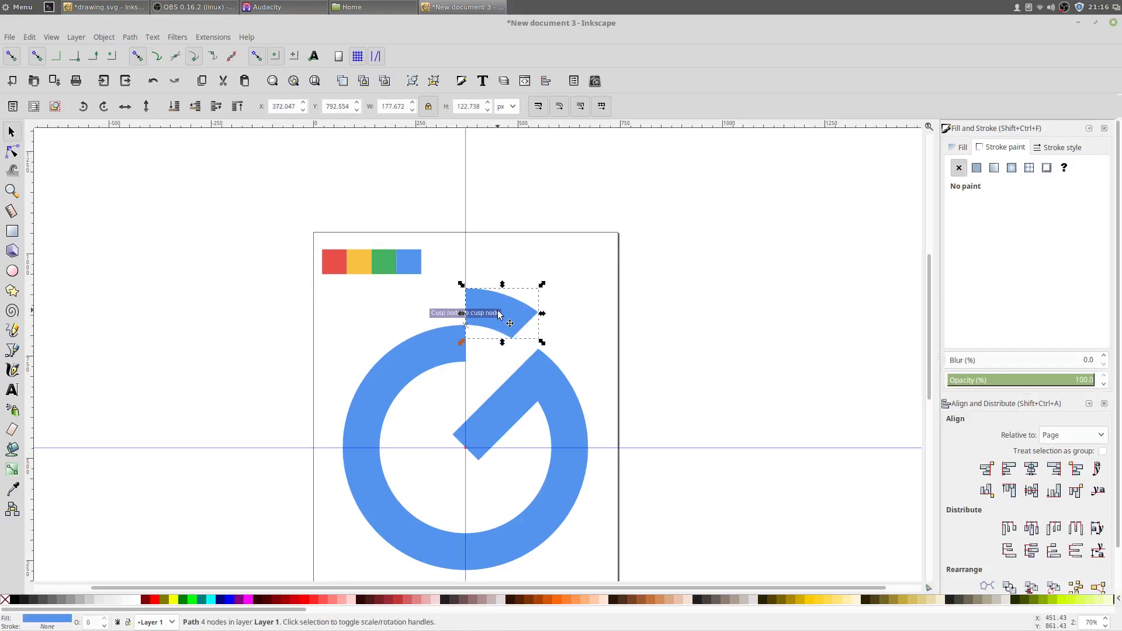
pyautogui.press('Delete')
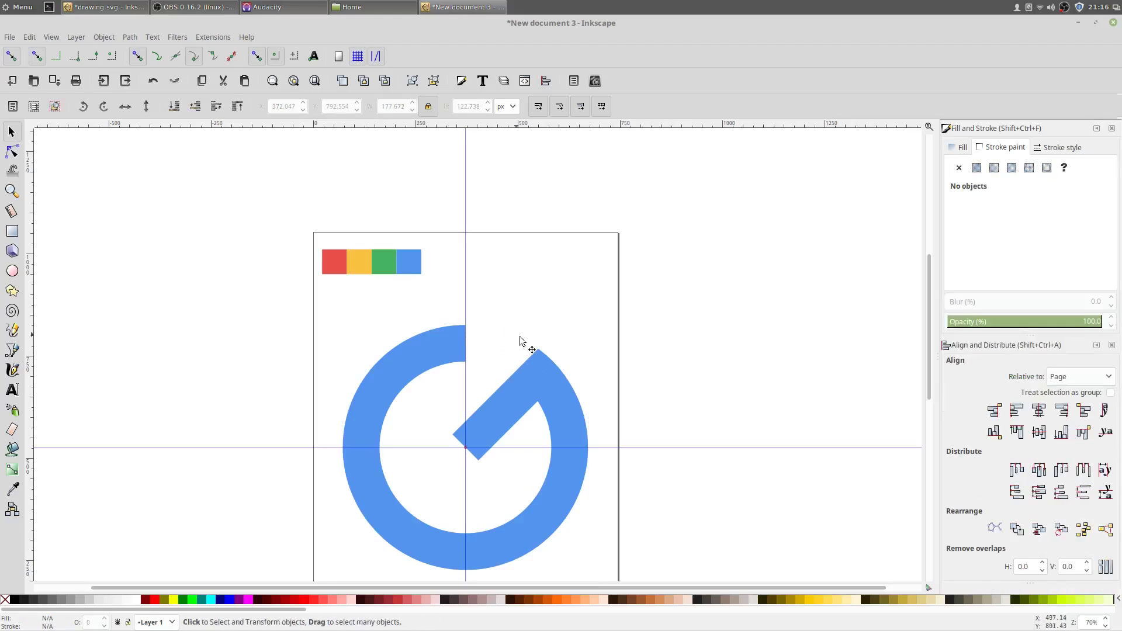
# Rotate the G shape 45° clockwise so its bar lies horizontally.
pyautogui.click(424, 357)
pyautogui.click(424, 356)
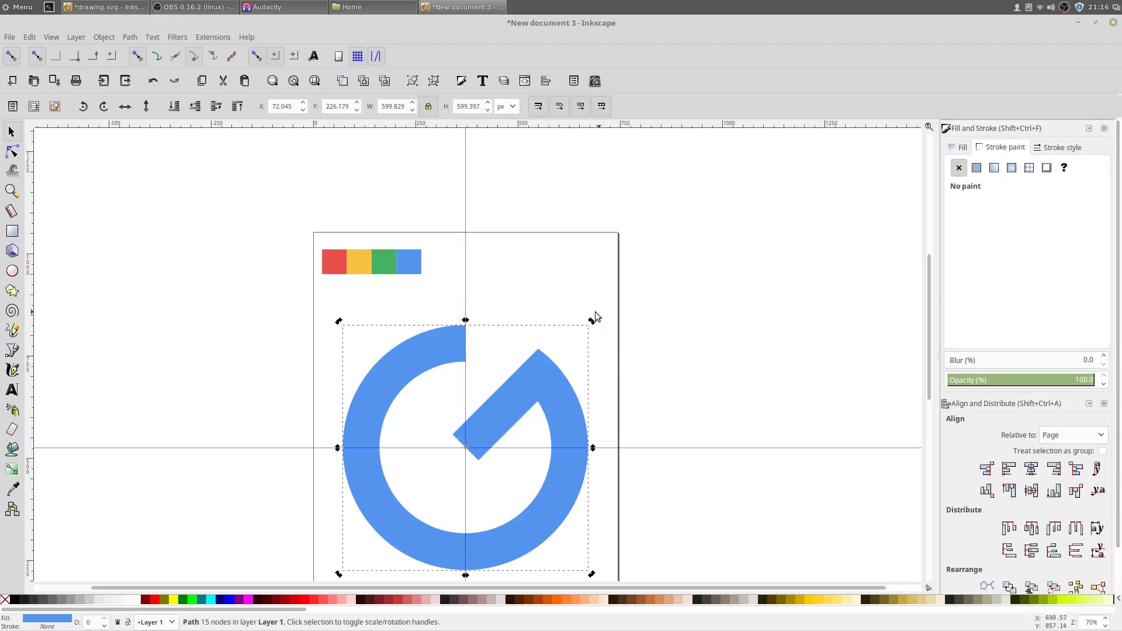
pyautogui.moveTo(591, 322); pyautogui.dragTo(611, 438)
pyautogui.click(488, 290)
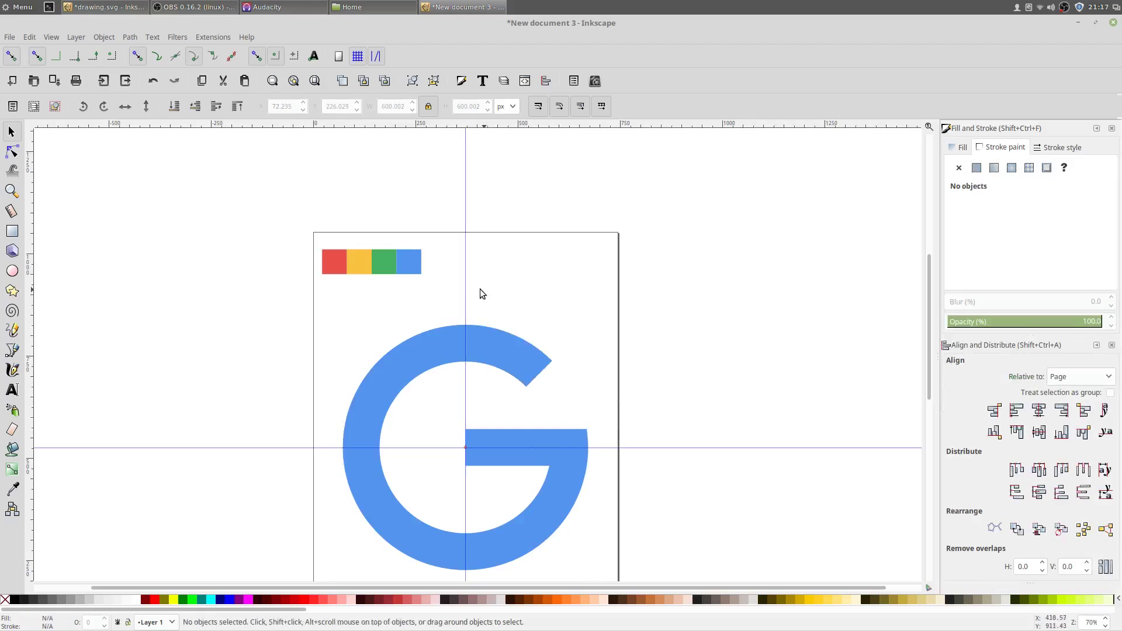
# Set the angle of the vertical guide through the G's centre to 37°.
pyautogui.doubleClick(466, 290)
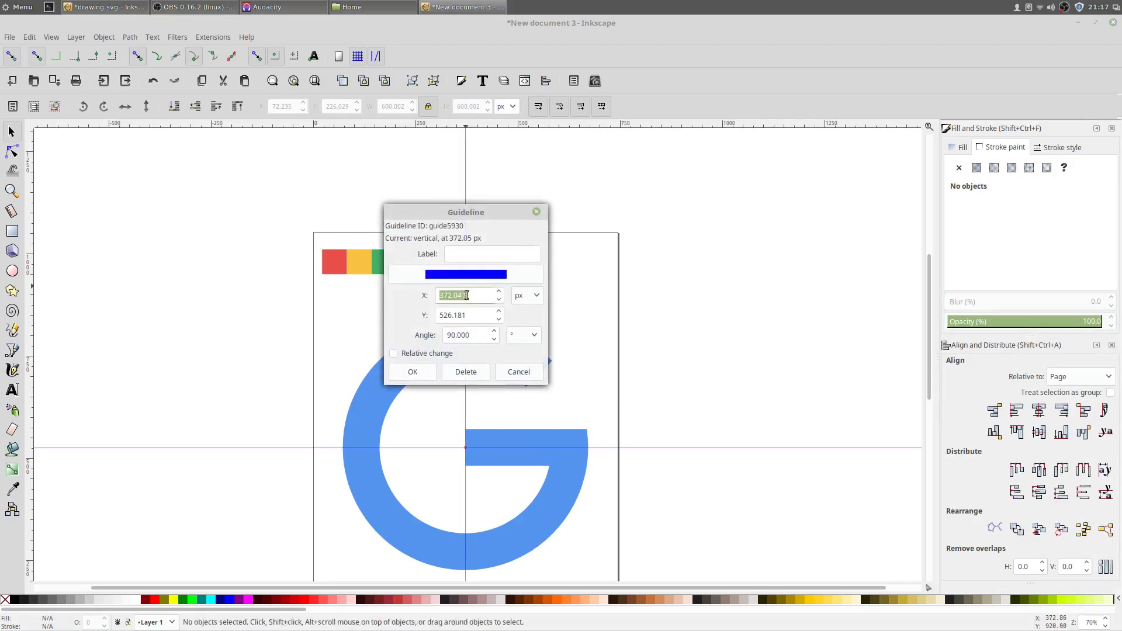
pyautogui.press('Tab')
pyautogui.press('Tab')
pyautogui.write('37')
pyautogui.press('Return')
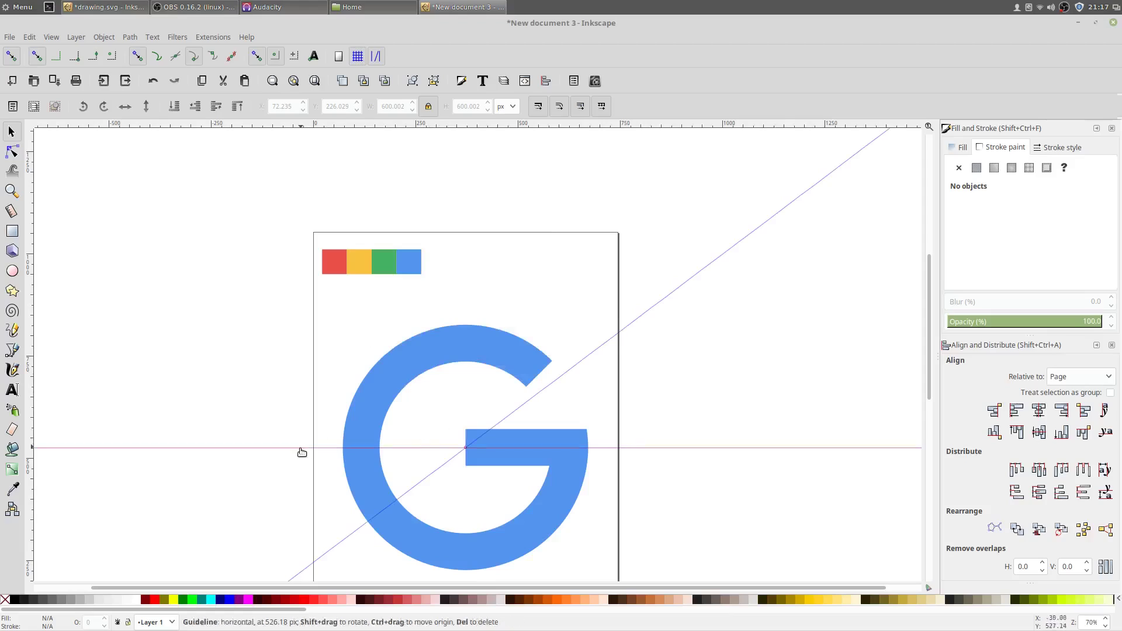
# Set the angle of the horizontal guide through the G's centre to 142°.
pyautogui.doubleClick(296, 448)
pyautogui.press('Tab')
pyautogui.write('142')
pyautogui.press('Return')
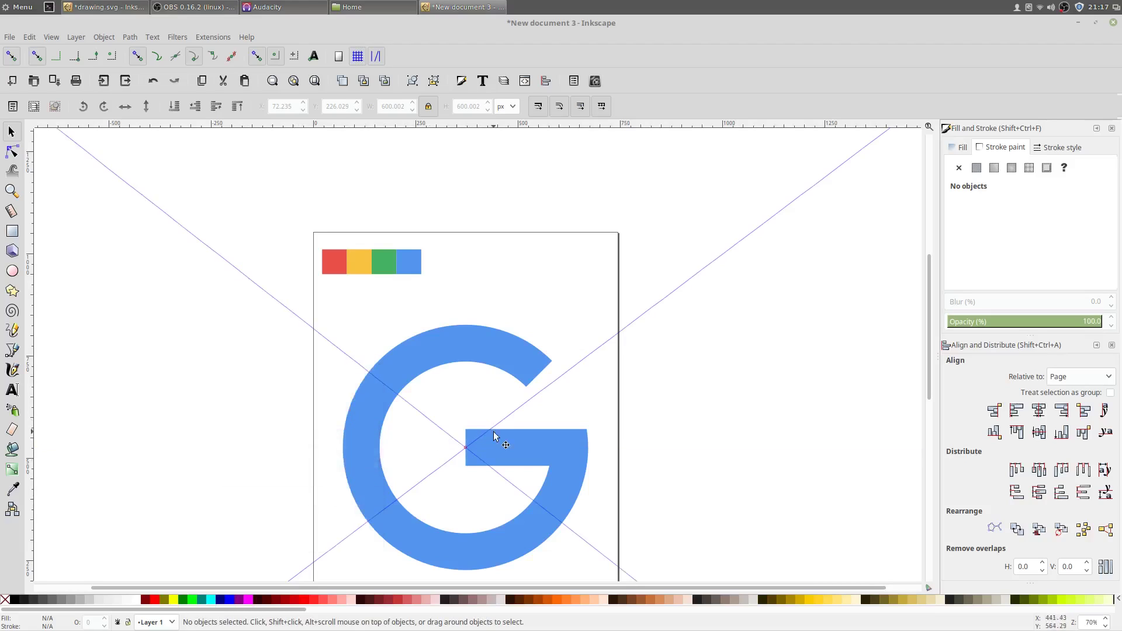
# Move the 37° guide up and left so it passes just above the bar's upper-left corner, close to the tip of the ring's open end.
pyautogui.scroll(5, 488, 440)
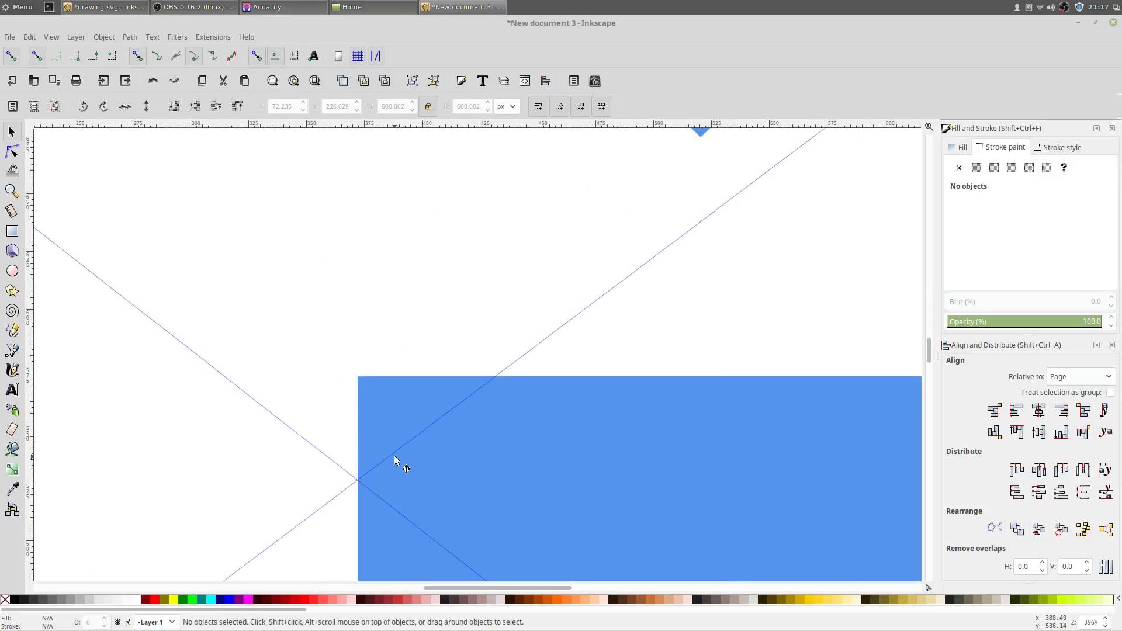
pyautogui.moveTo(391, 455); pyautogui.dragTo(362, 379)
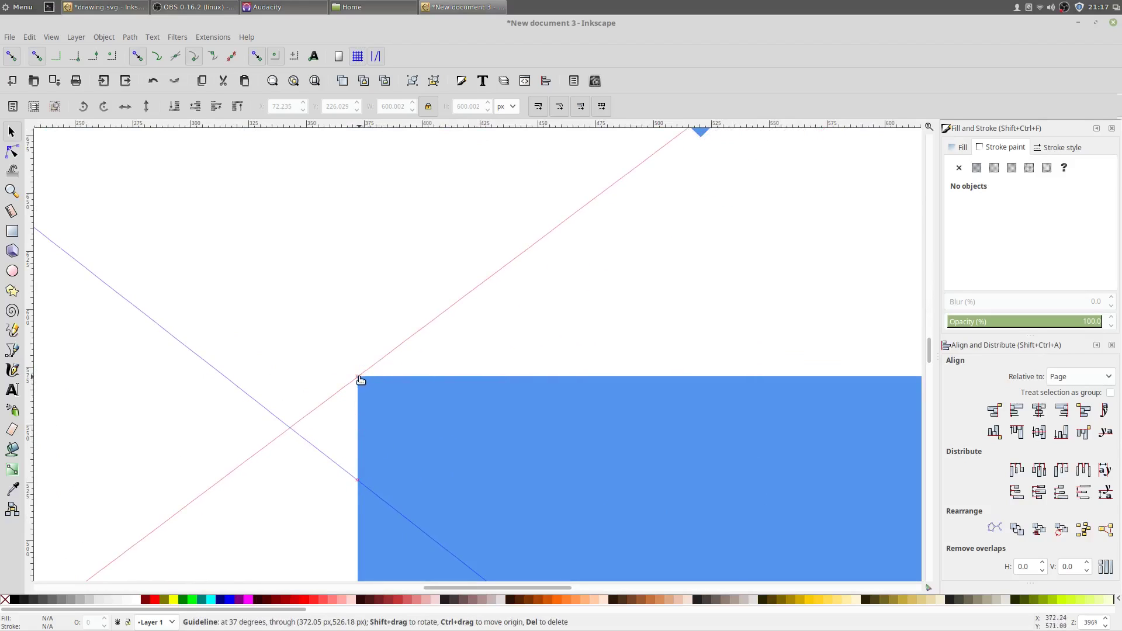
pyautogui.moveTo(360, 380); pyautogui.dragTo(326, 333)
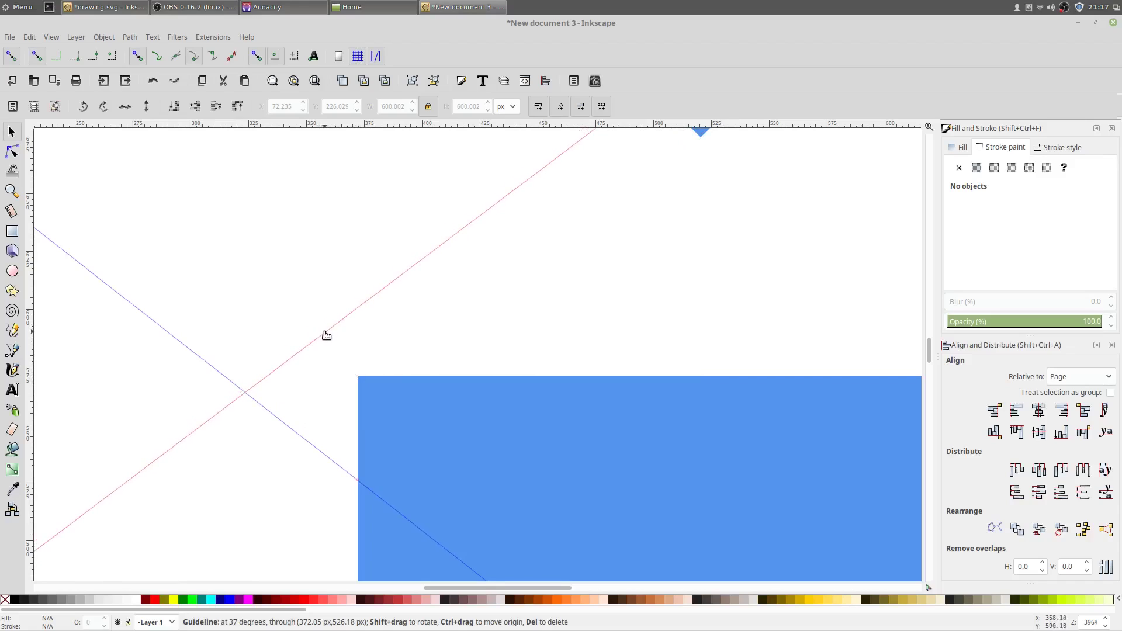
pyautogui.scroll(-10, 423, 327)
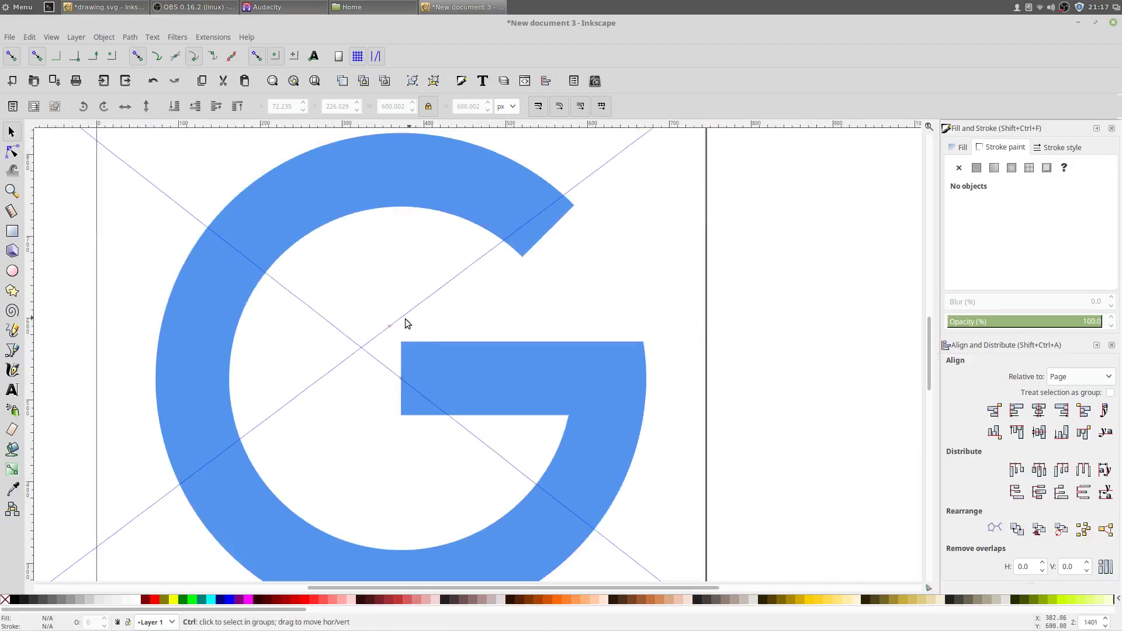
pyautogui.moveTo(391, 329); pyautogui.dragTo(393, 337)
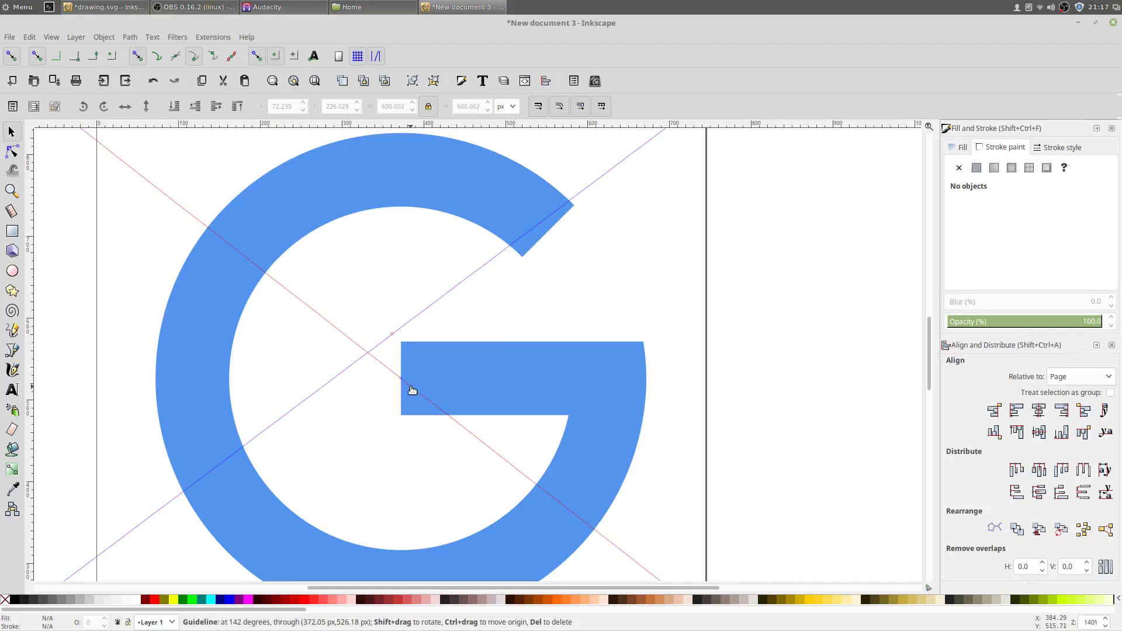
# Move the 142° guide down and left so it passes just outside the bar's lower-left corner.
pyautogui.moveTo(412, 390); pyautogui.dragTo(394, 425)
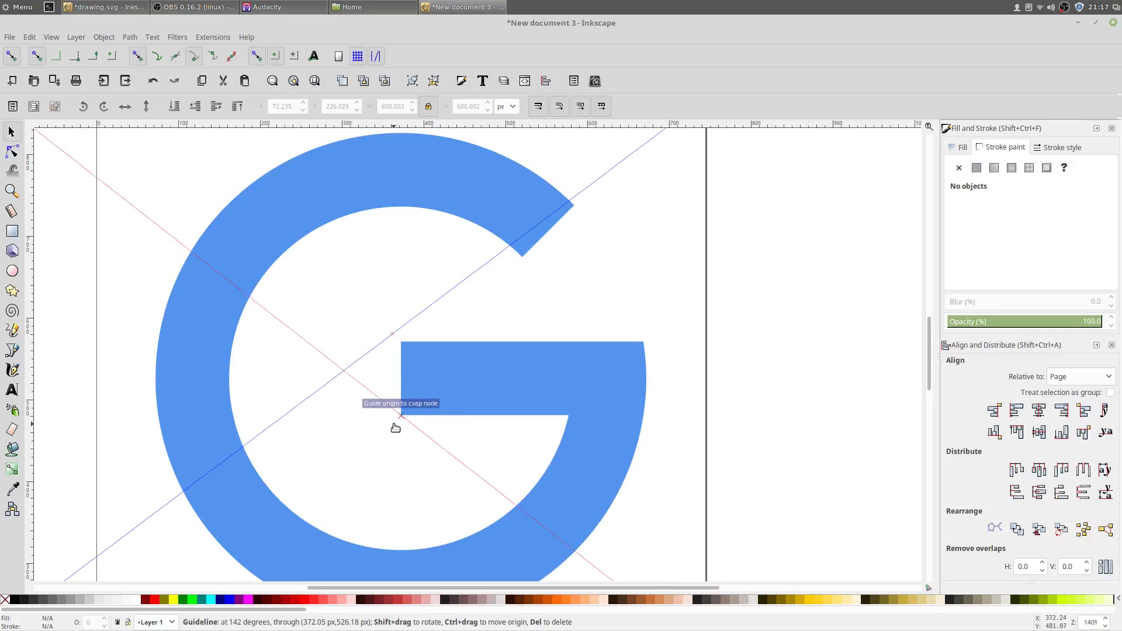
pyautogui.scroll(5, 403, 430)
pyautogui.scroll(-1, 397, 409)
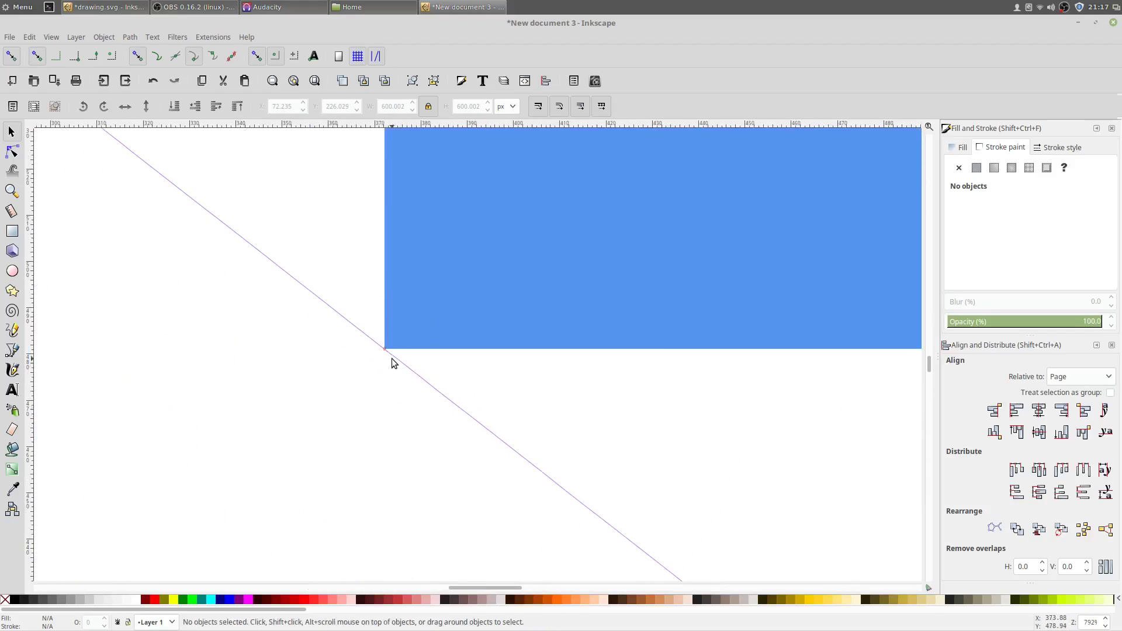
pyautogui.scroll(2, 391, 359)
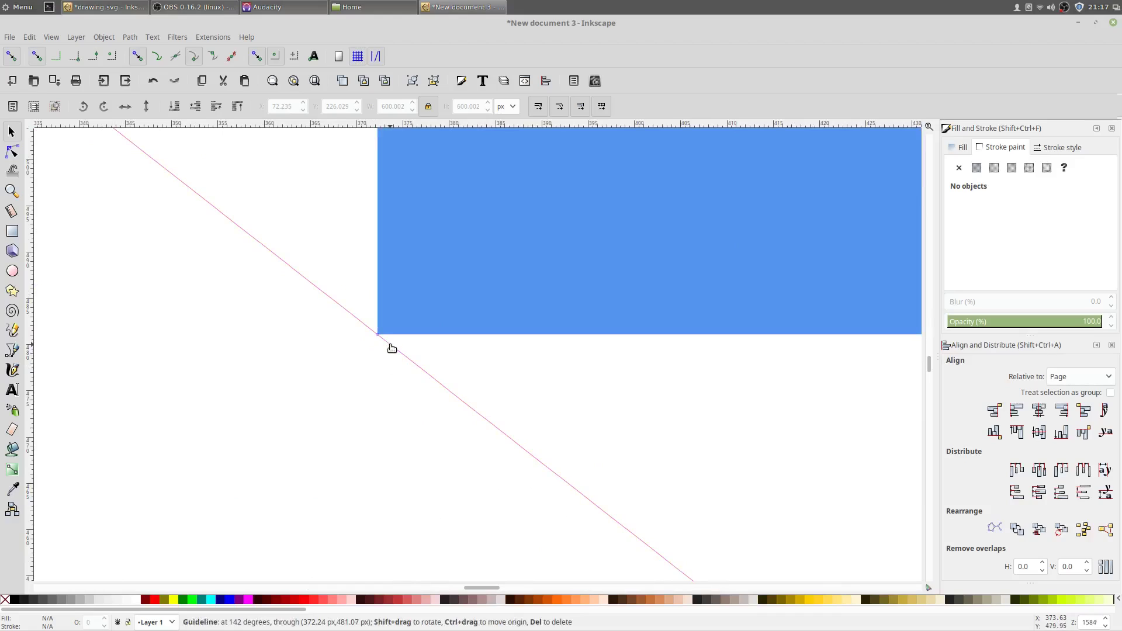
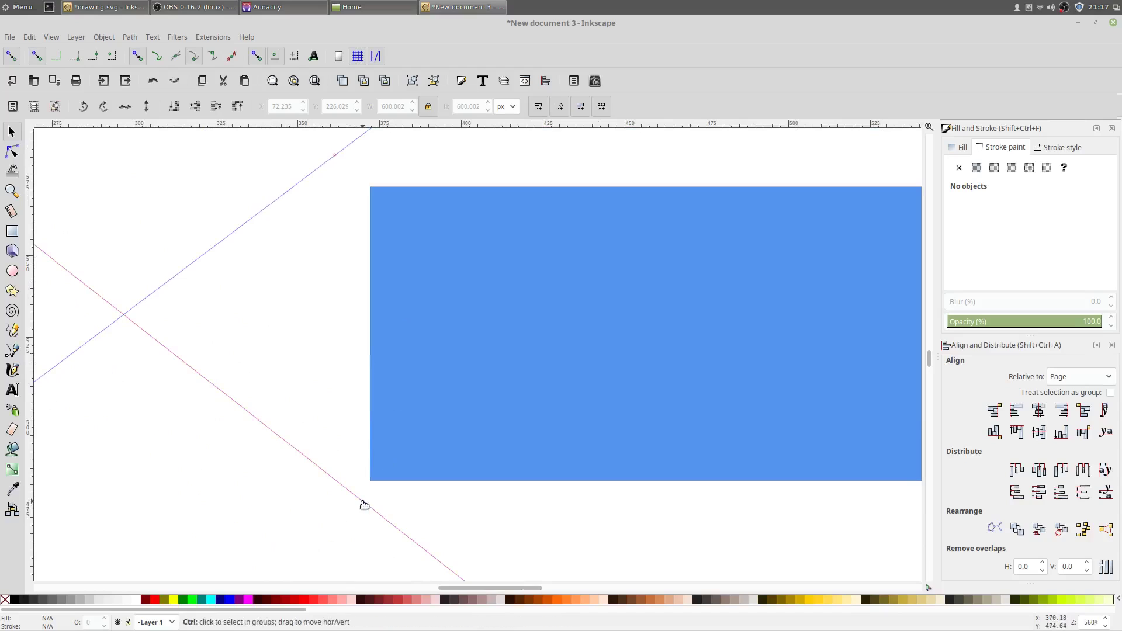
pyautogui.moveTo(364, 506); pyautogui.dragTo(340, 523)
pyautogui.scroll(-4, 454, 483)
pyautogui.scroll(-1, 454, 482)
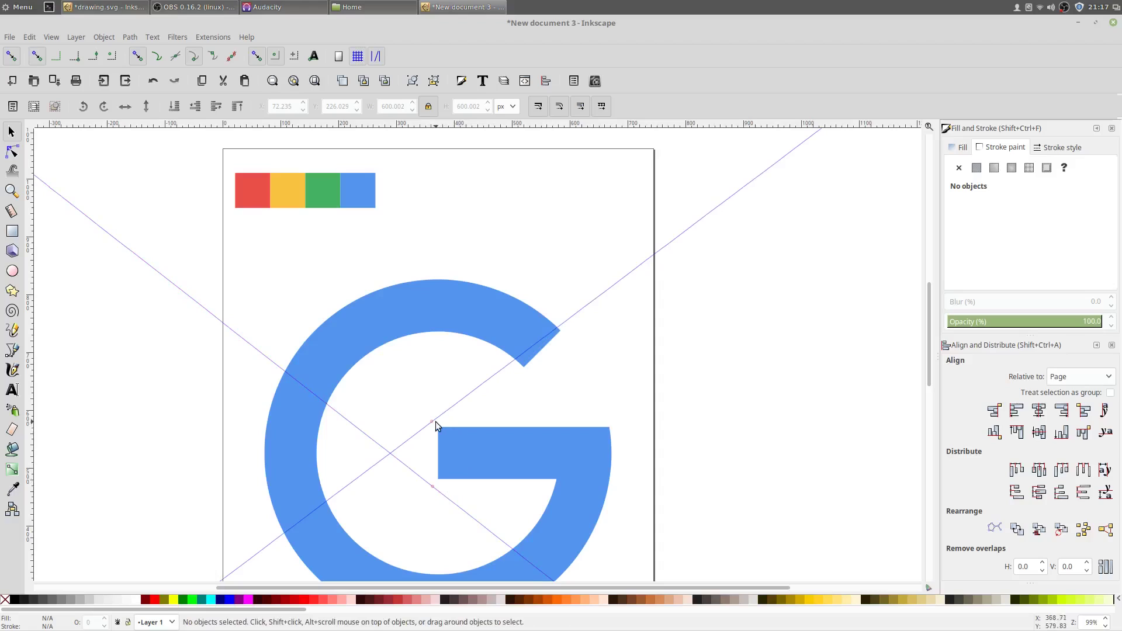
# Draw a closed five-point path around the upper part of the ring, with its lower-left edge along the 142° guide.
pyautogui.scroll(1, 443, 438)
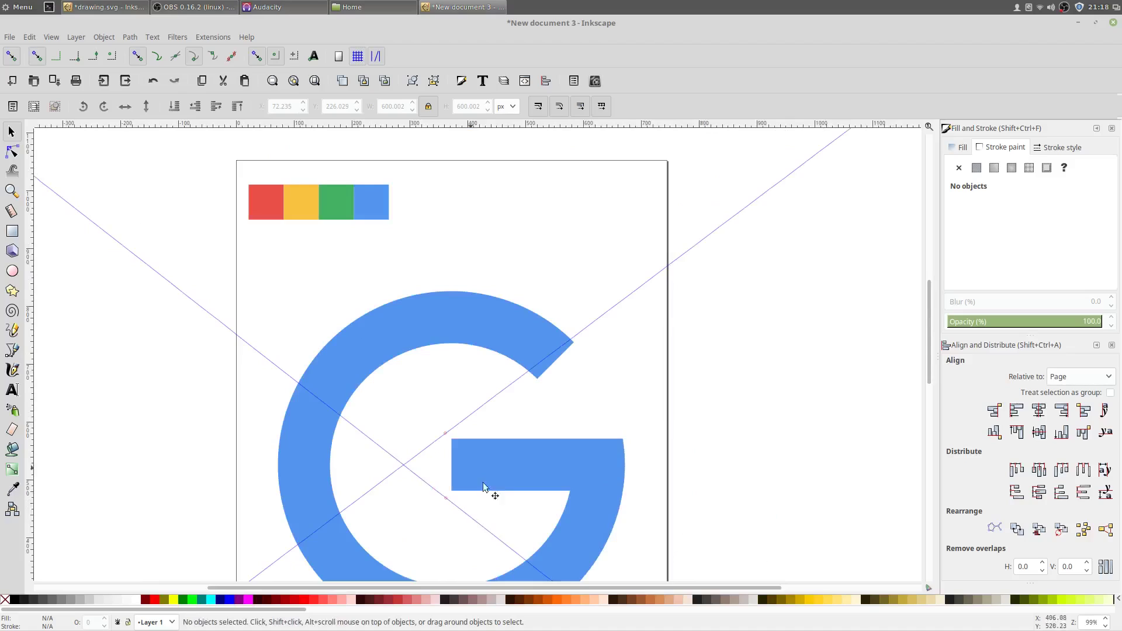
pyautogui.scroll(-4, 487, 395)
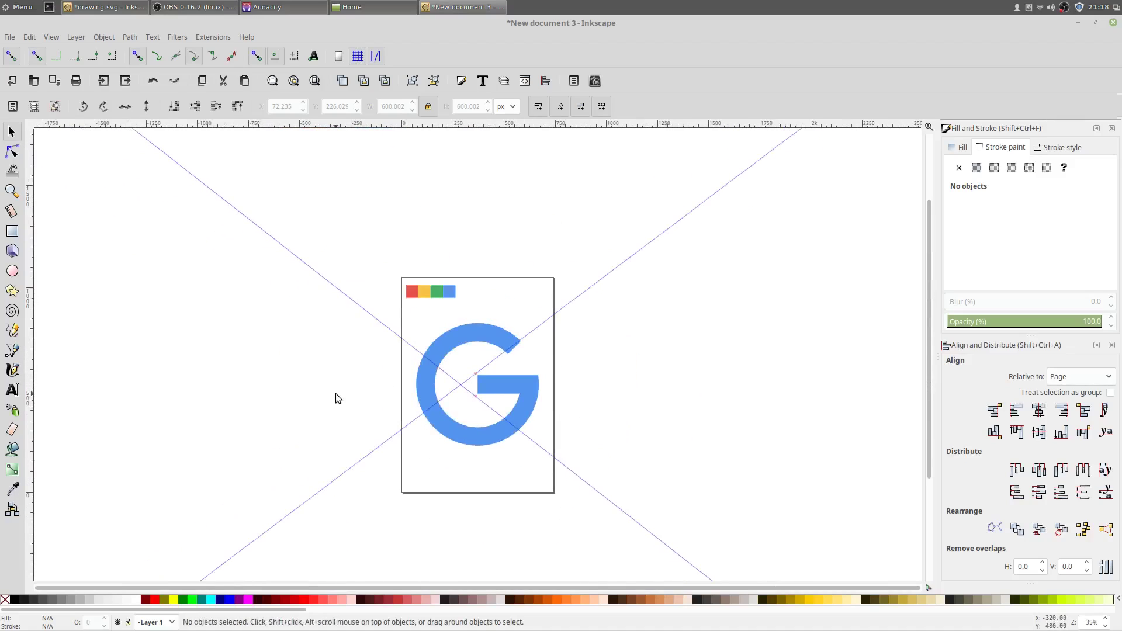
pyautogui.click(11, 350)
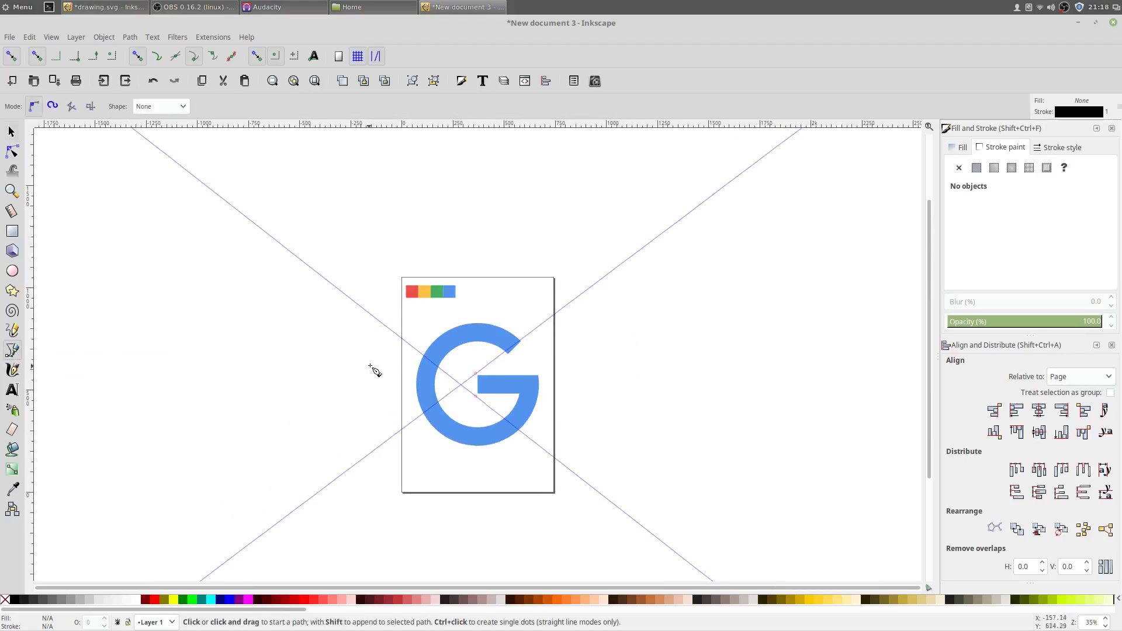
pyautogui.click(411, 348)
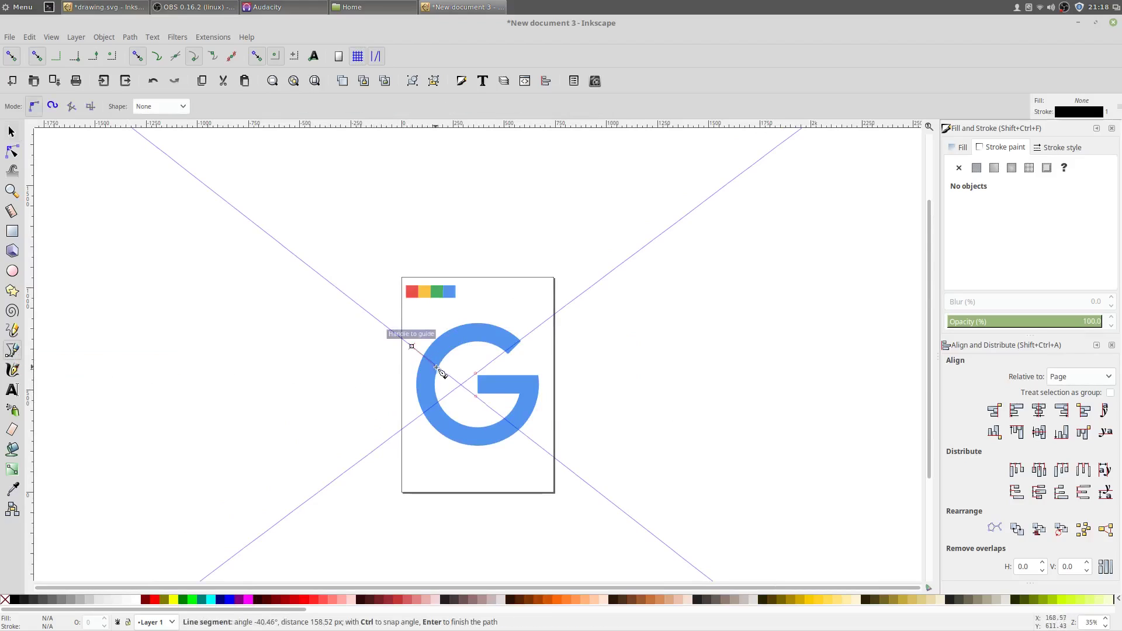
pyautogui.scroll(3, 448, 377)
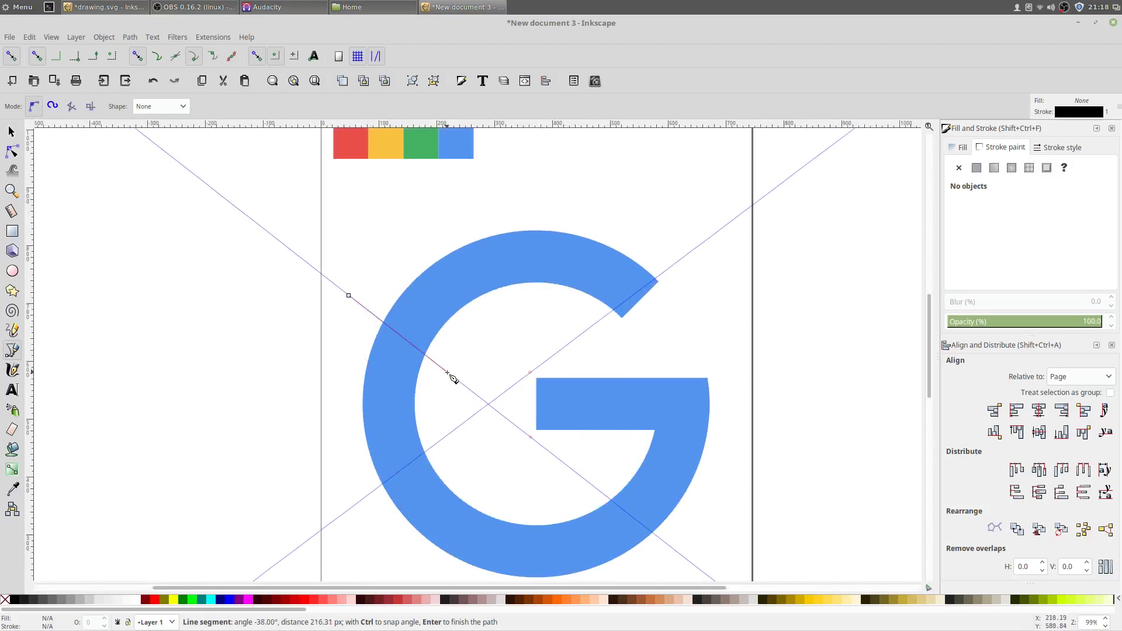
pyautogui.click(43, 62)
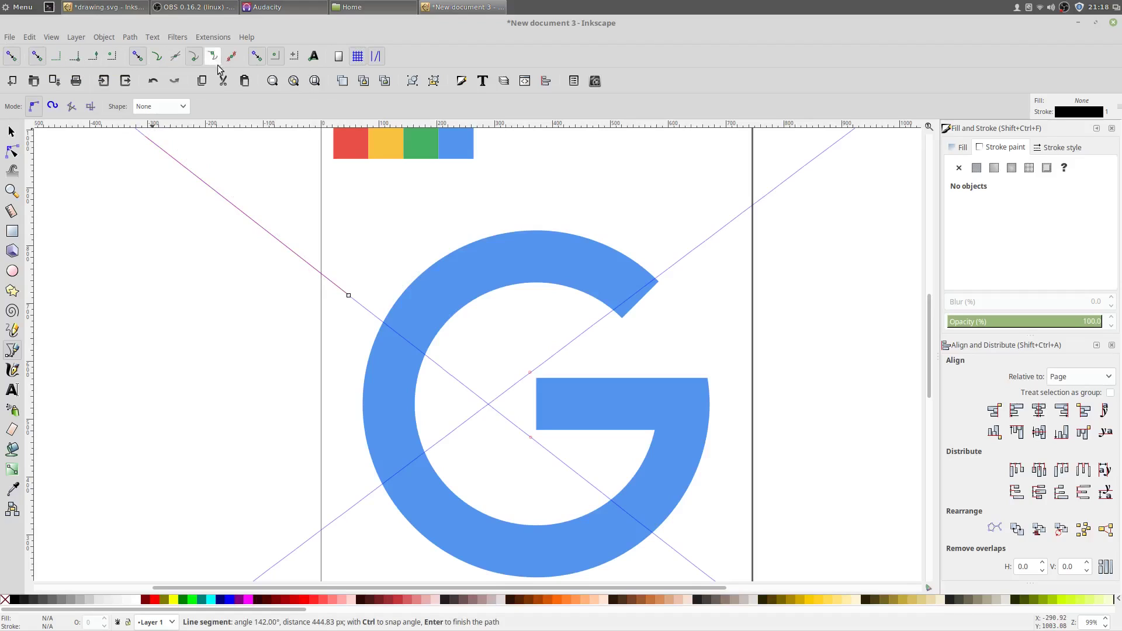
pyautogui.click(459, 380)
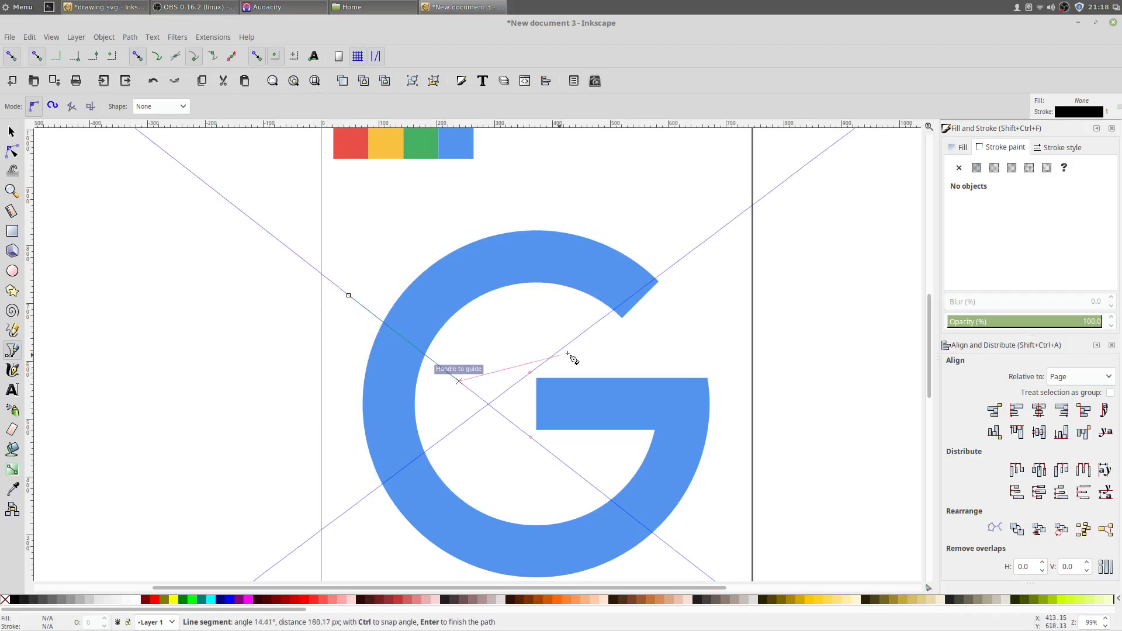
pyautogui.click(686, 315)
pyautogui.click(667, 192)
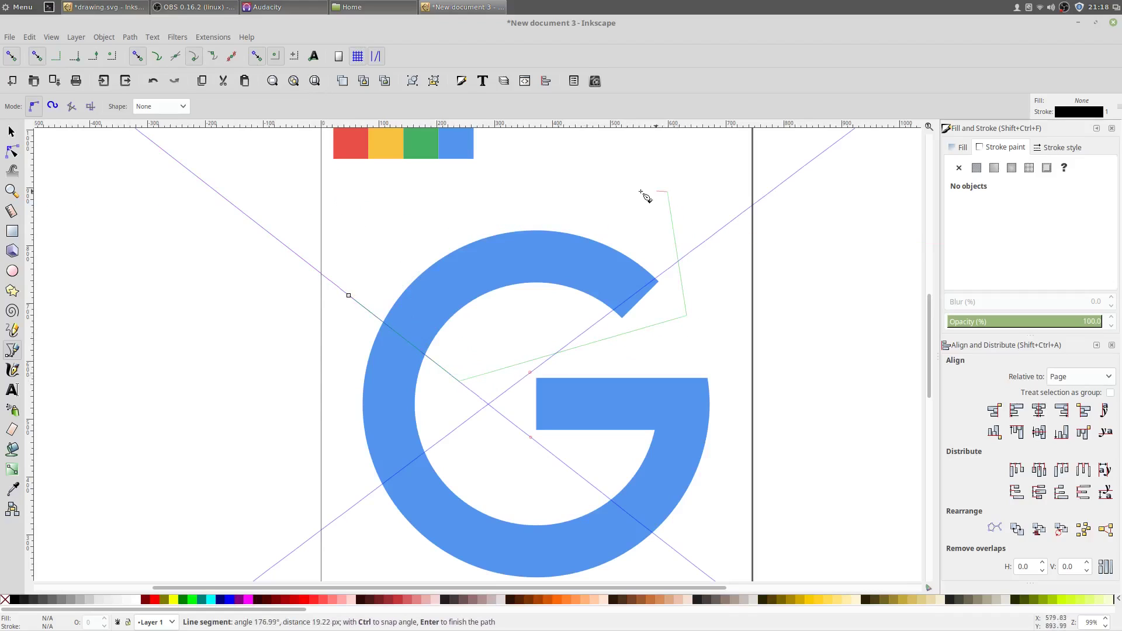
pyautogui.click(392, 222)
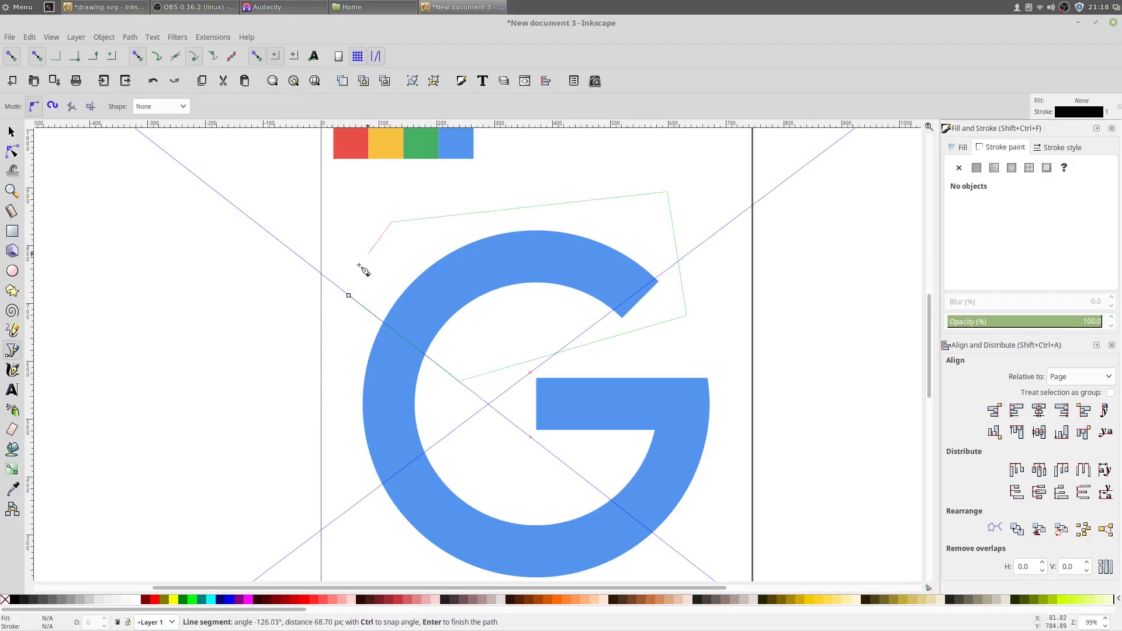
pyautogui.click(349, 296)
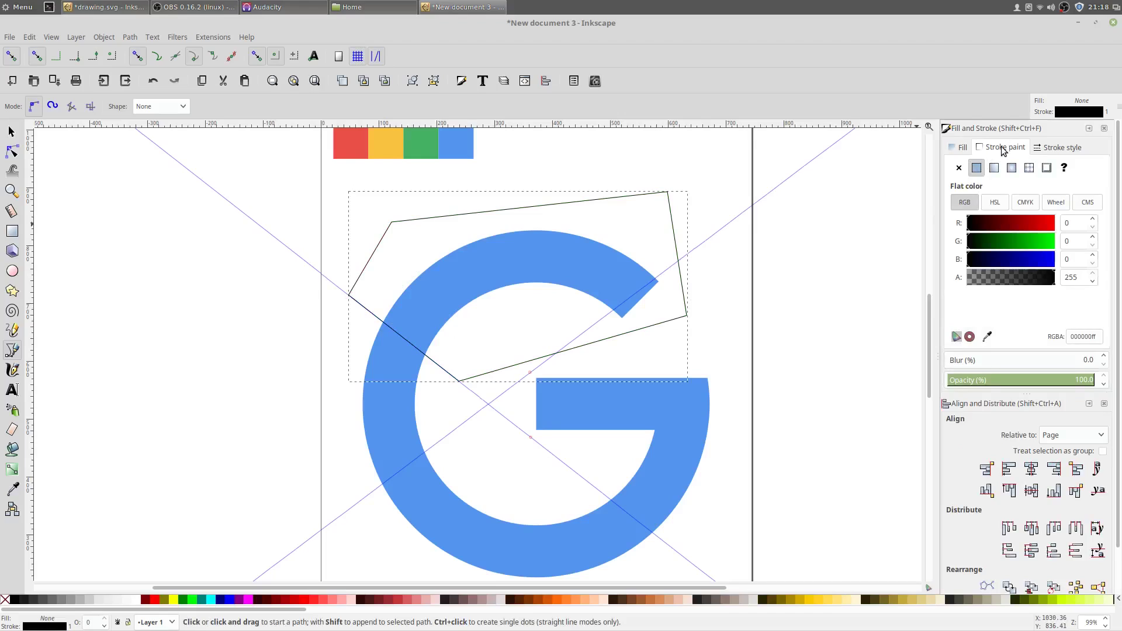
# Give the five-point shape a flat black fill without stroke and use it to split the G with Division.
pyautogui.click(958, 168)
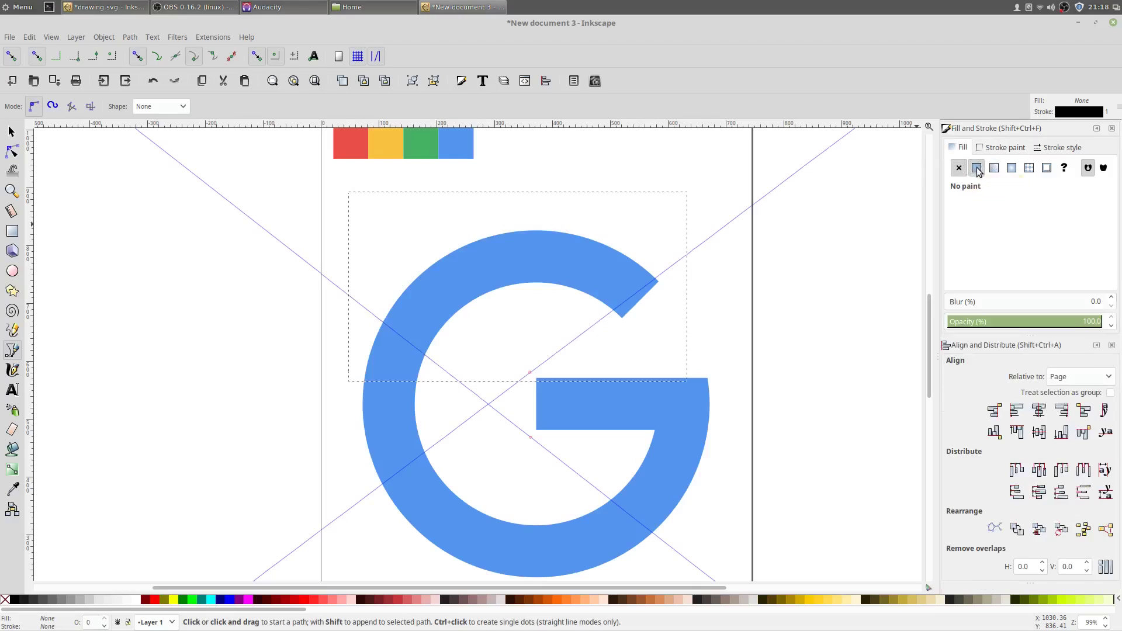
pyautogui.click(976, 169)
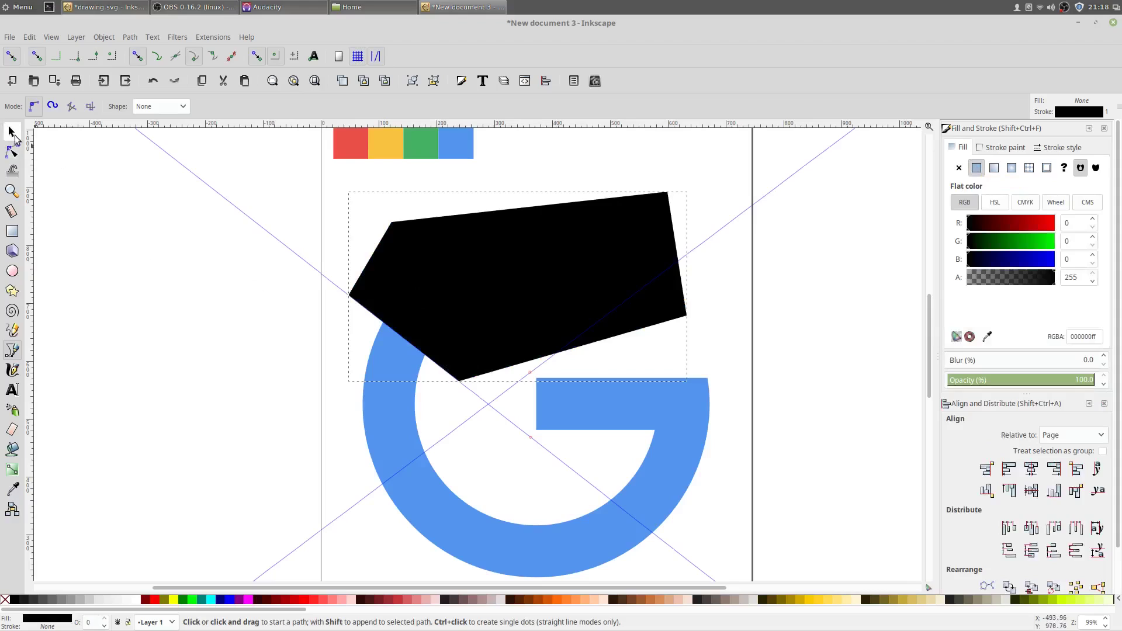
pyautogui.click(12, 133)
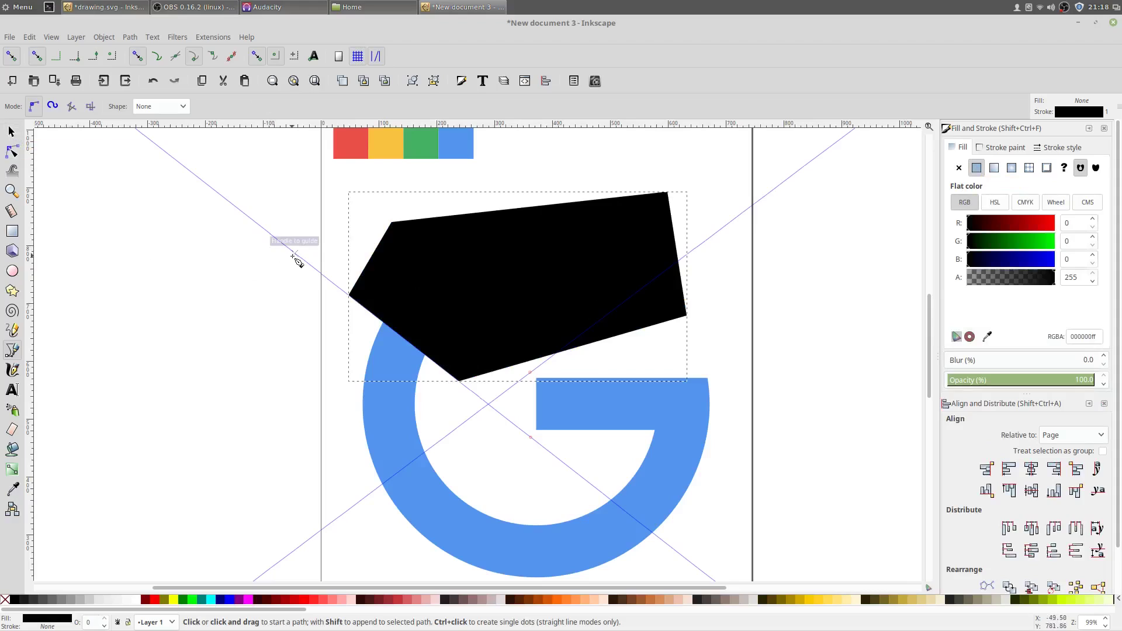
pyautogui.keyDown('shift'); pyautogui.click(397, 439); pyautogui.keyUp('shift')
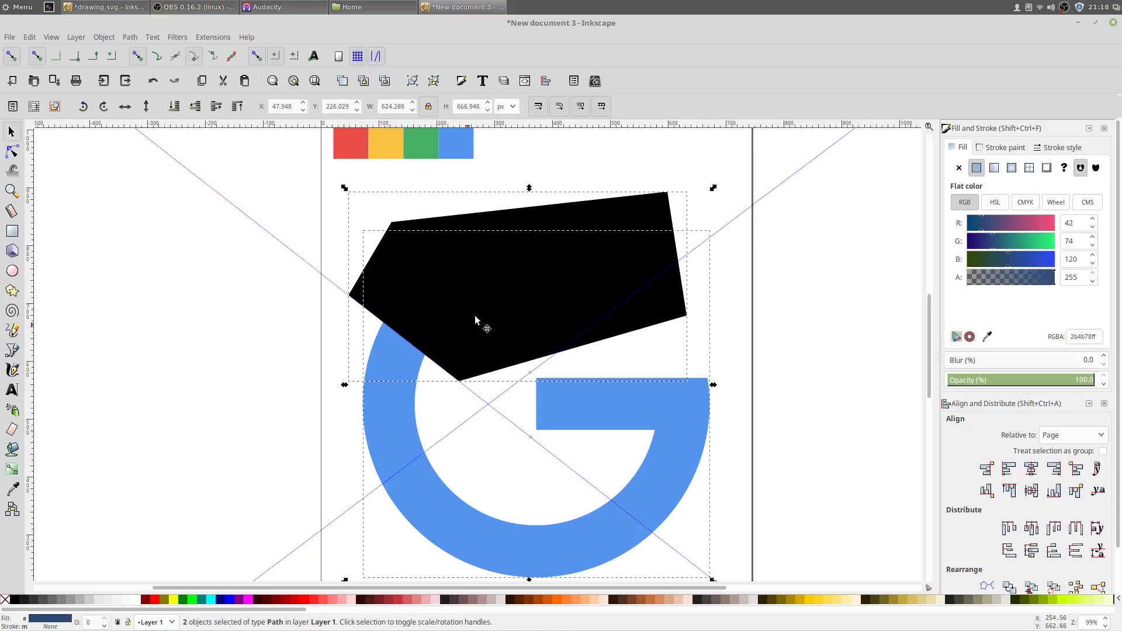
pyautogui.click(131, 38)
pyautogui.click(146, 177)
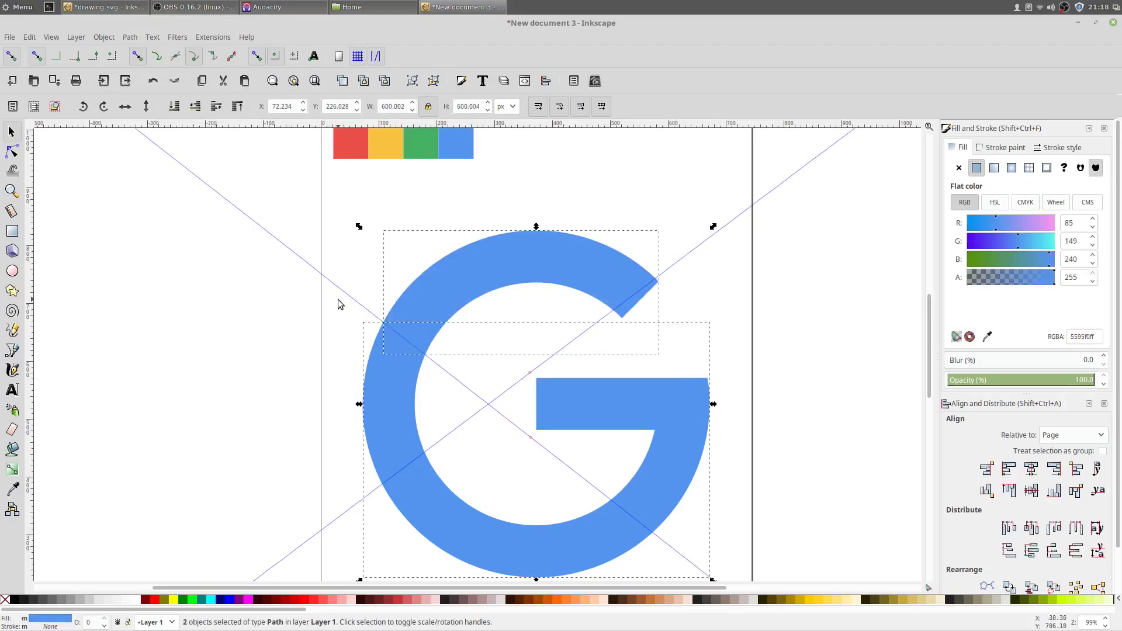
# Fill the upper ring section with the red sampled from the first colour swatch above the G.
pyautogui.click(530, 197)
pyautogui.click(521, 255)
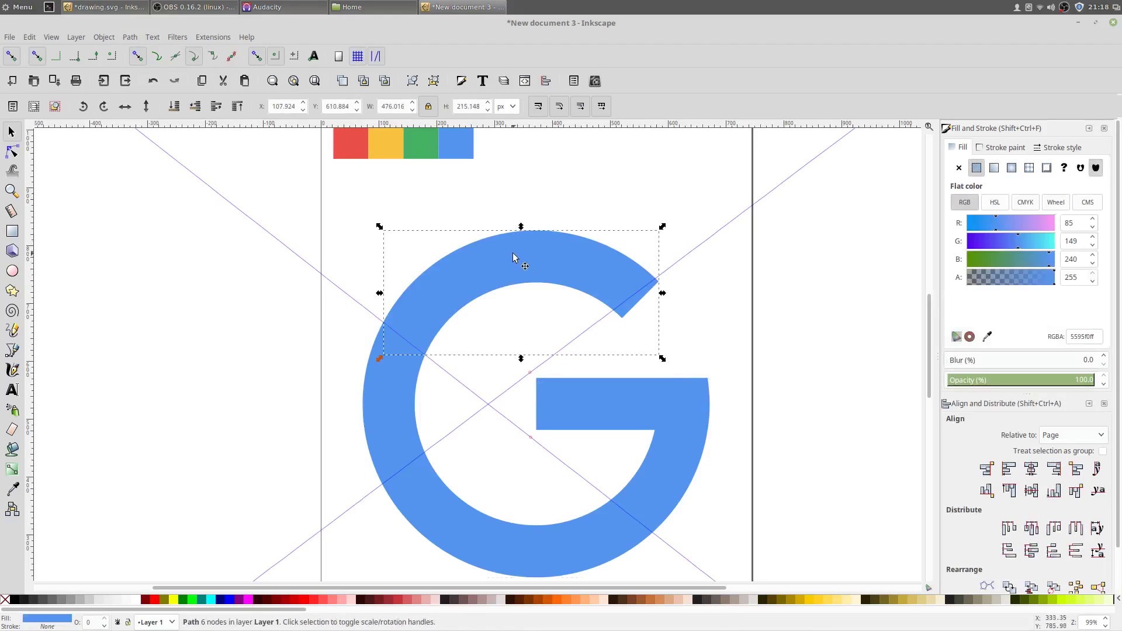
pyautogui.moveTo(458, 282); pyautogui.dragTo(461, 245)
pyautogui.click(12, 488)
pyautogui.moveTo(271, 310); pyautogui.dragTo(252, 409)
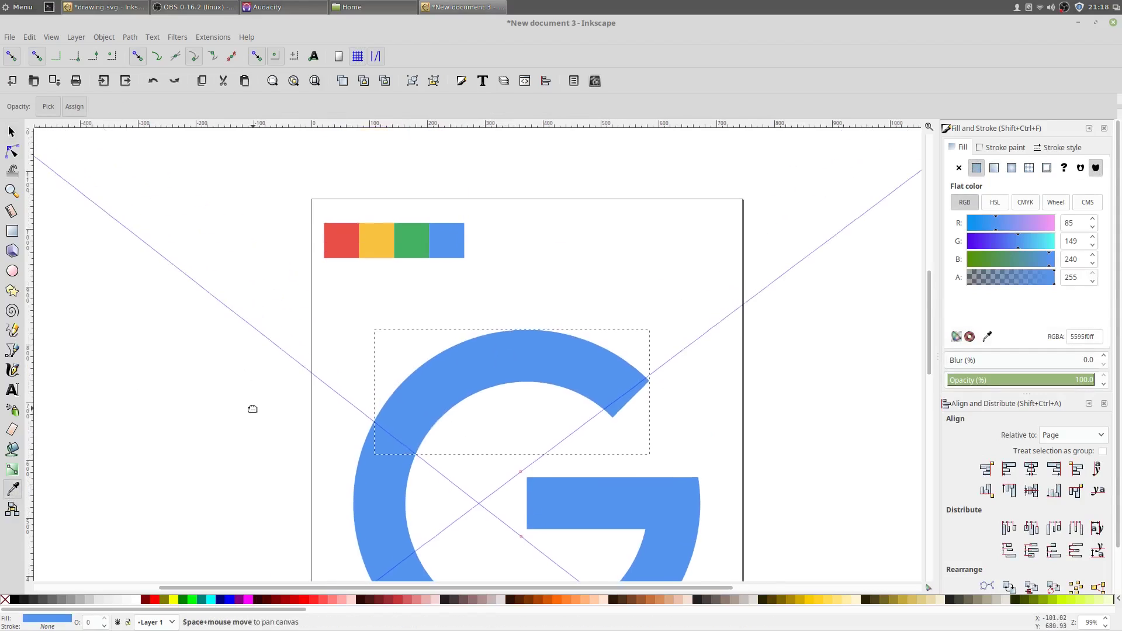
pyautogui.click(338, 248)
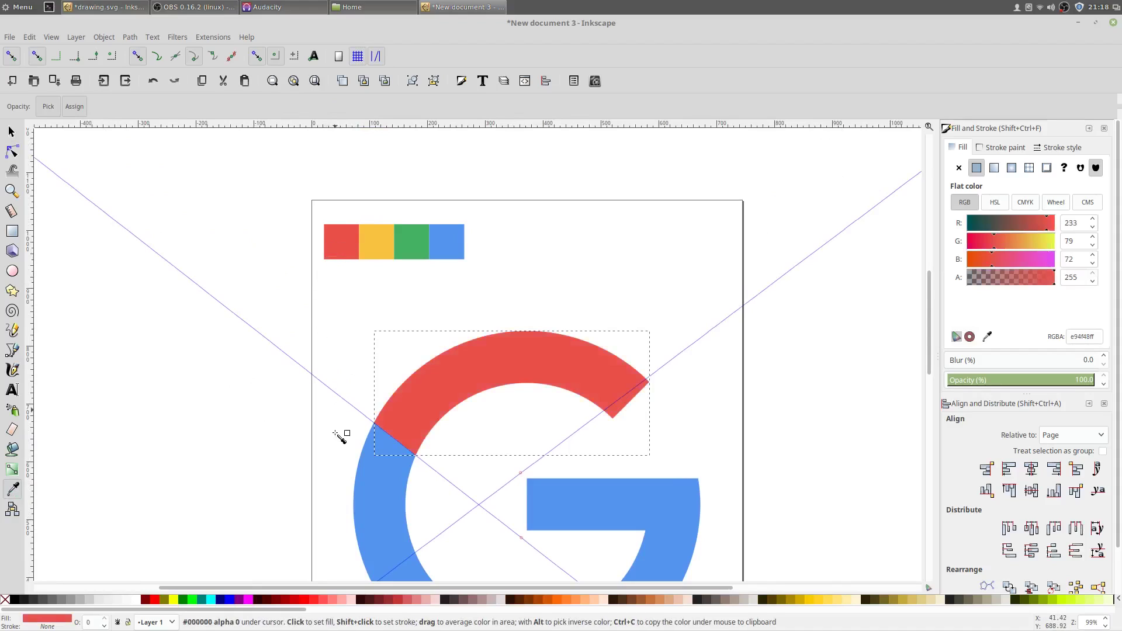
# Draw a closed triangle about 241 by 351 px over the ring's left part, two edges following the guides to their intersection.
pyautogui.scroll(-4, 298, 333)
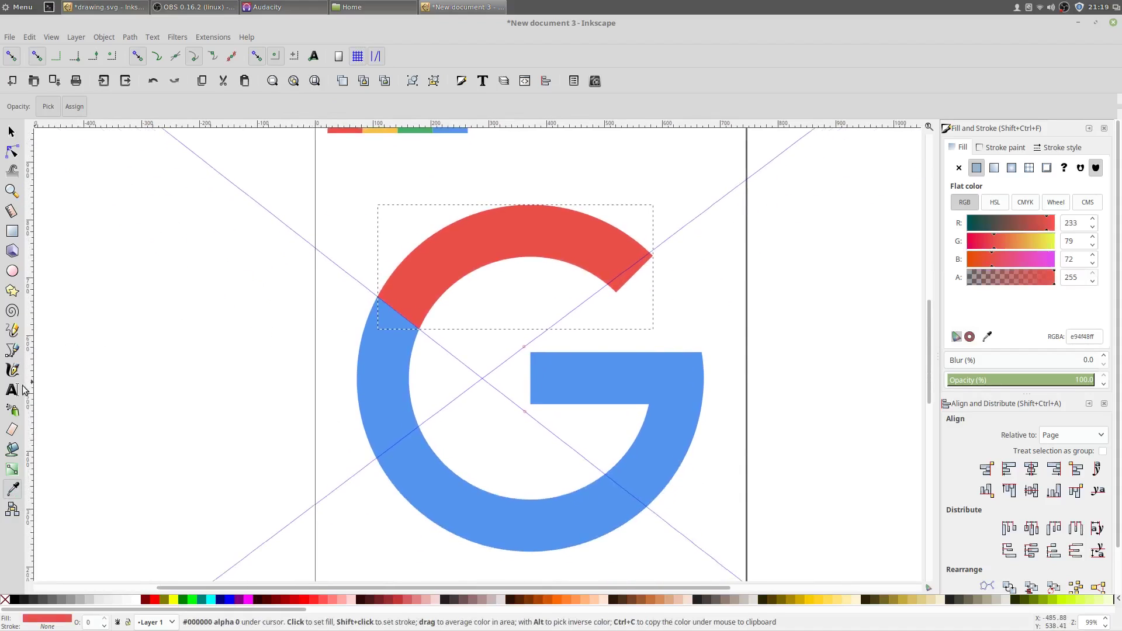
pyautogui.click(12, 350)
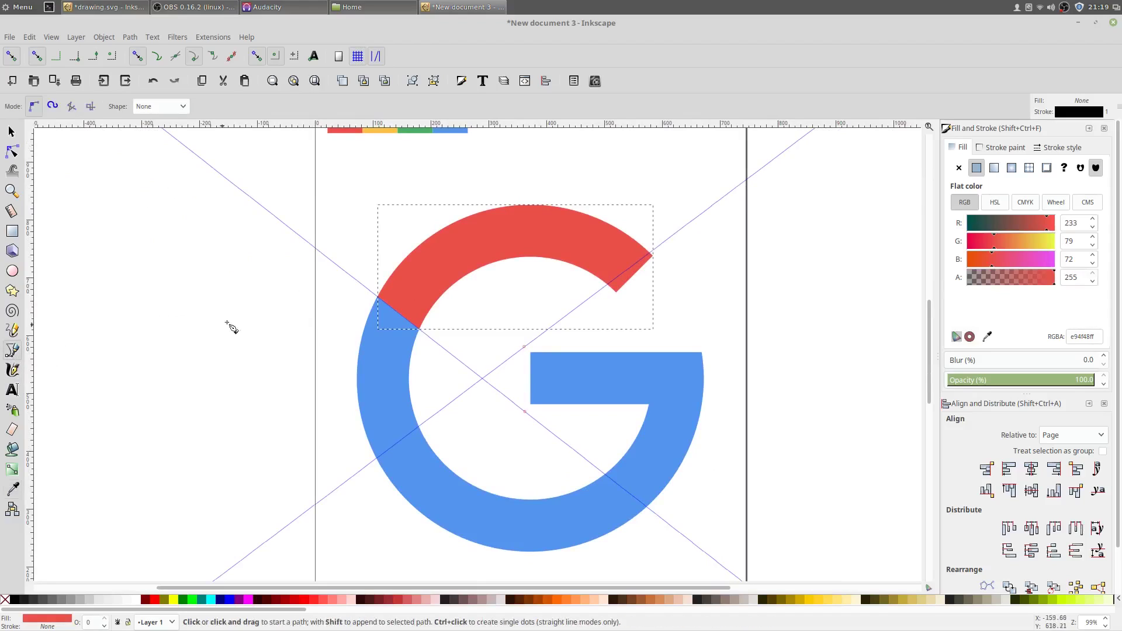
pyautogui.click(343, 270)
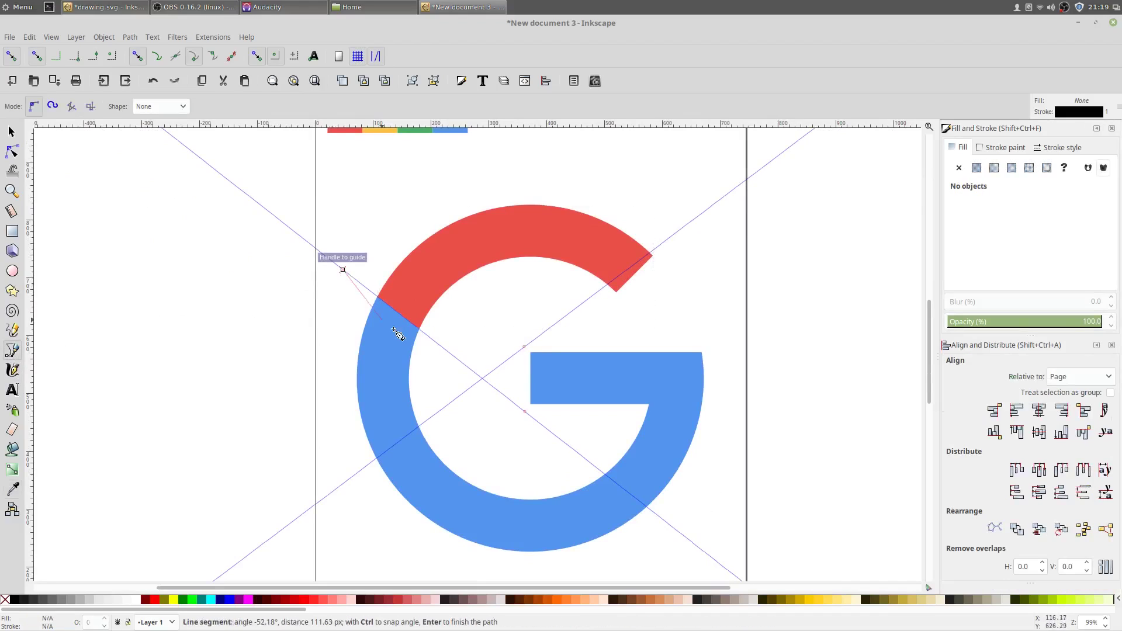
pyautogui.click(482, 378)
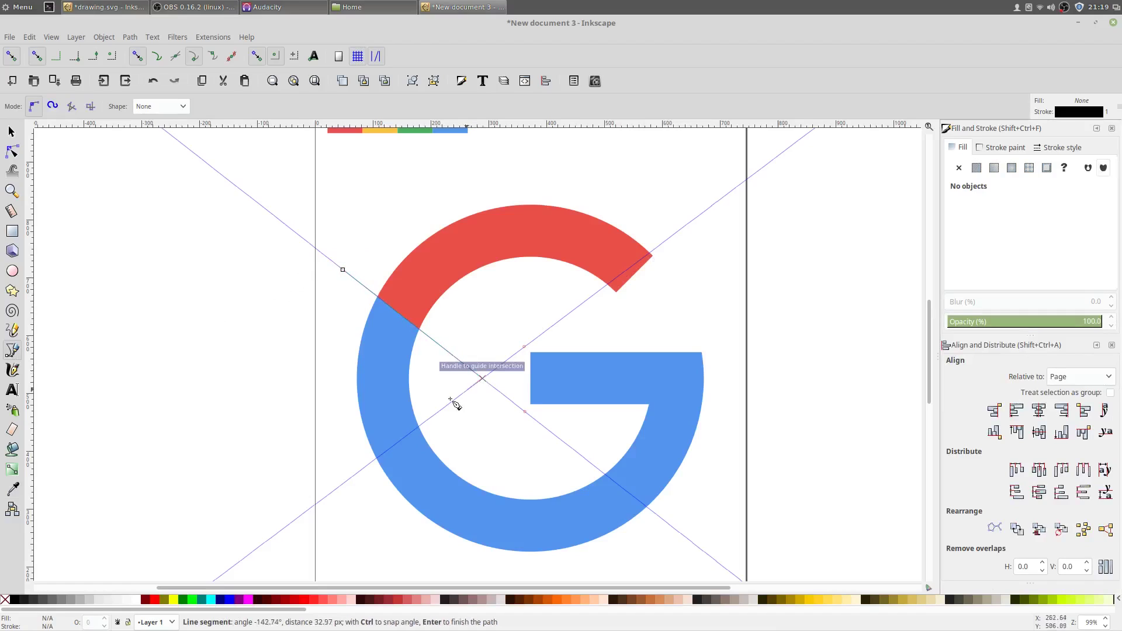
pyautogui.click(357, 472)
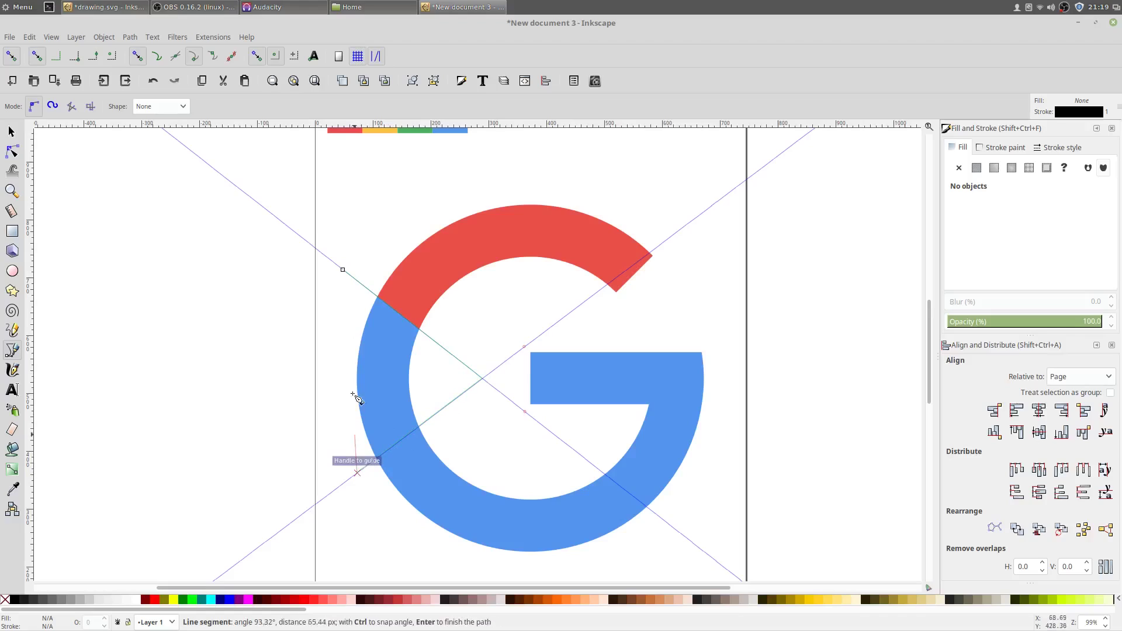
pyautogui.click(344, 272)
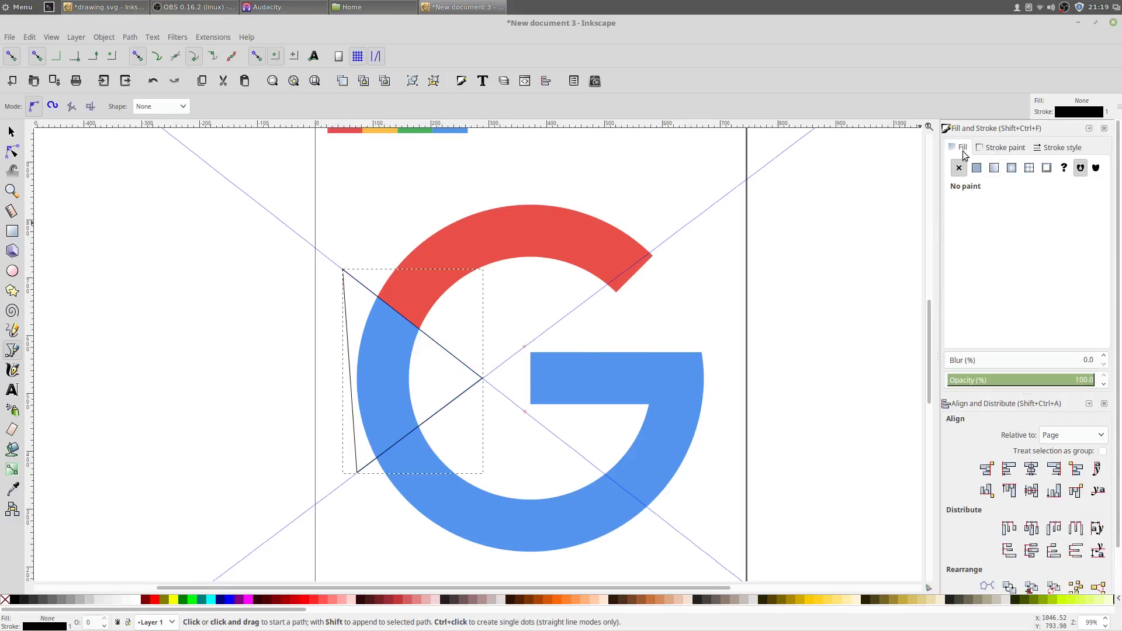
# Give the triangle a flat black fill without stroke and use it to split the blue G shape with Division.
pyautogui.click(976, 168)
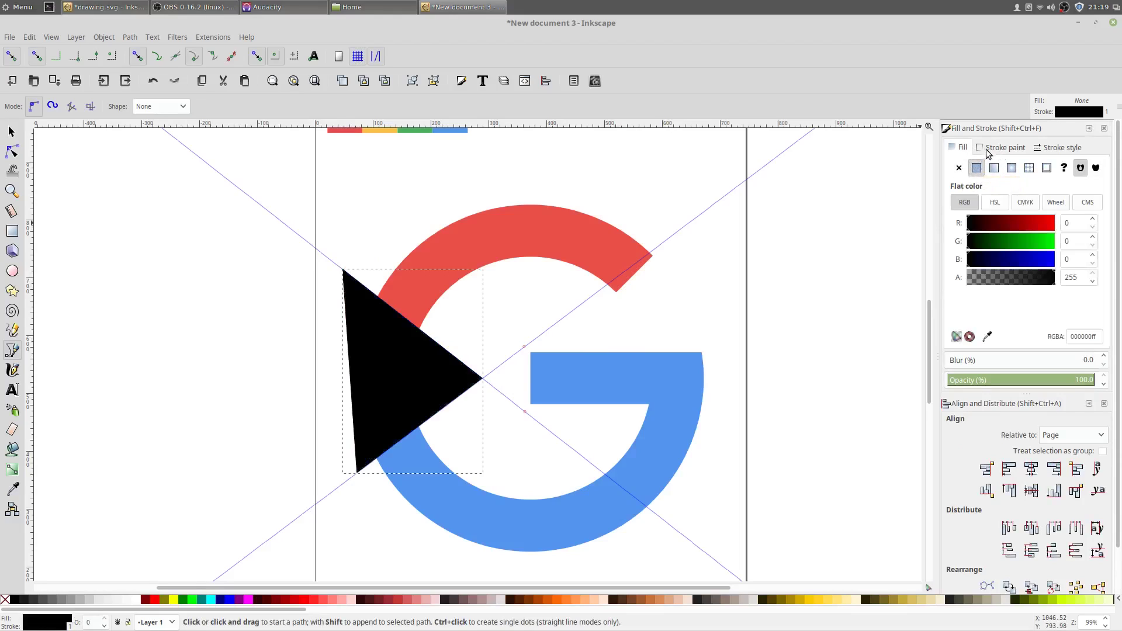
pyautogui.click(987, 150)
pyautogui.click(959, 169)
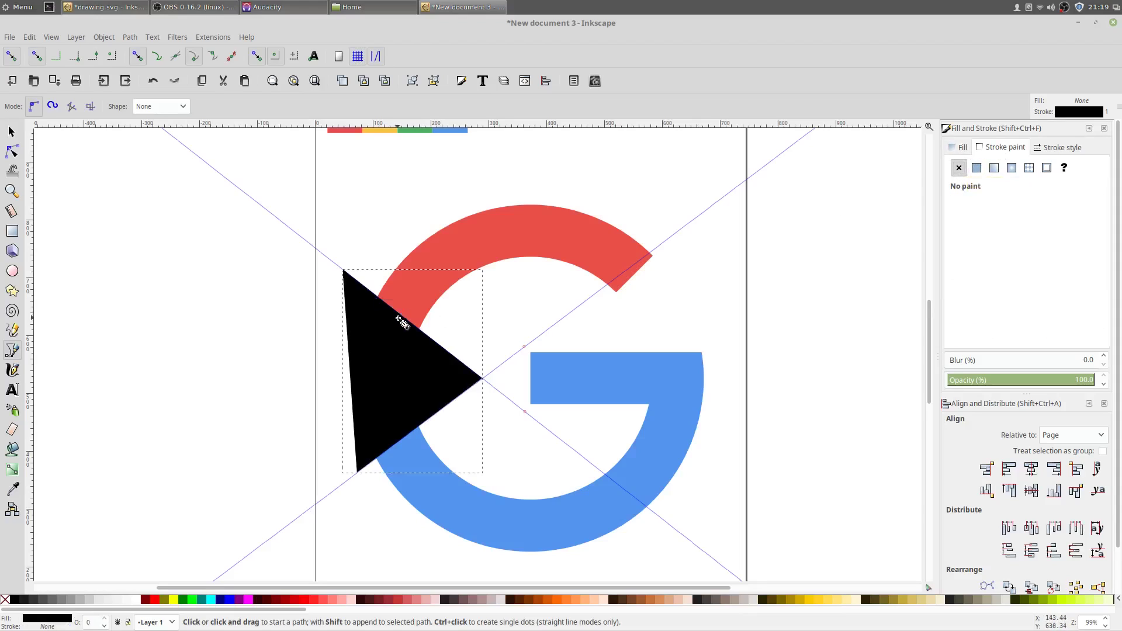
pyautogui.press('s')
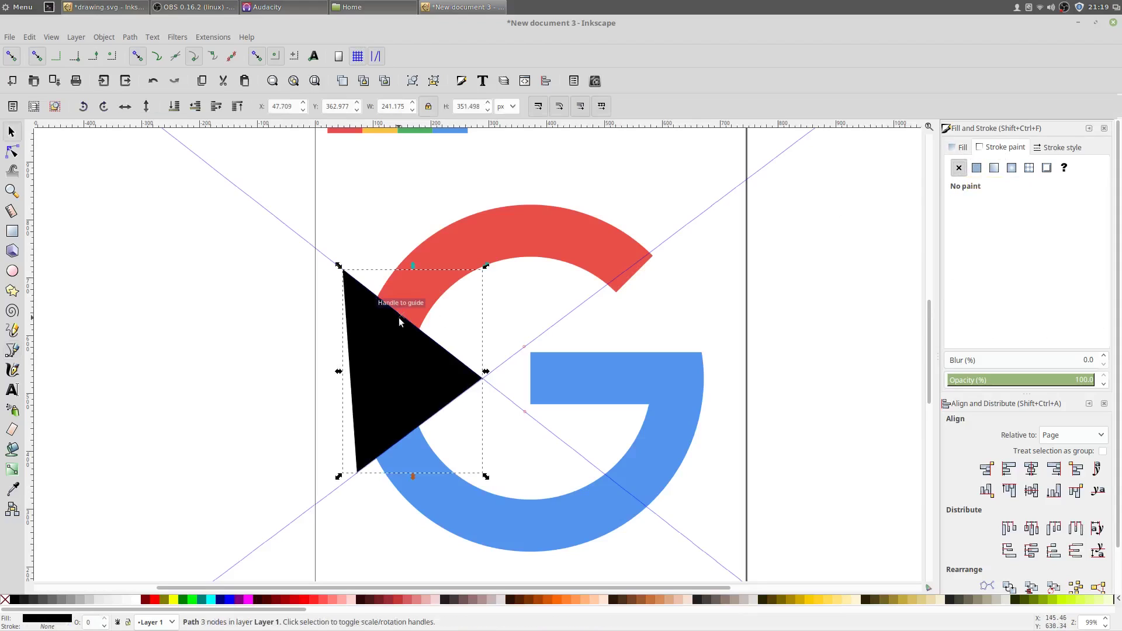
pyautogui.keyDown('shift'); pyautogui.click(526, 524); pyautogui.keyUp('shift')
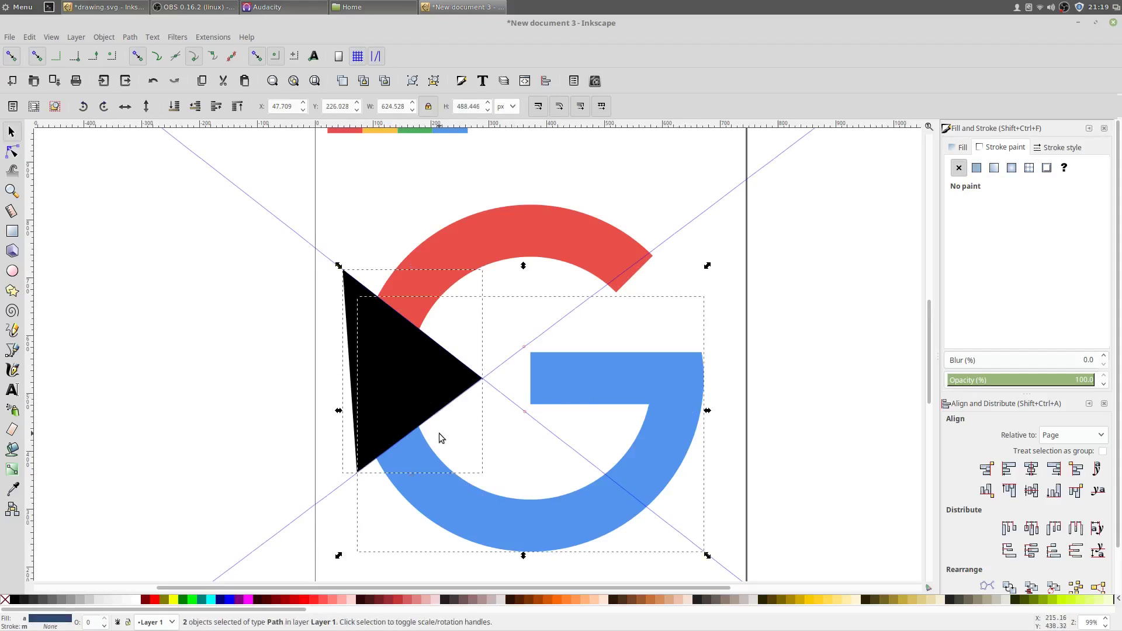
pyautogui.click(128, 38)
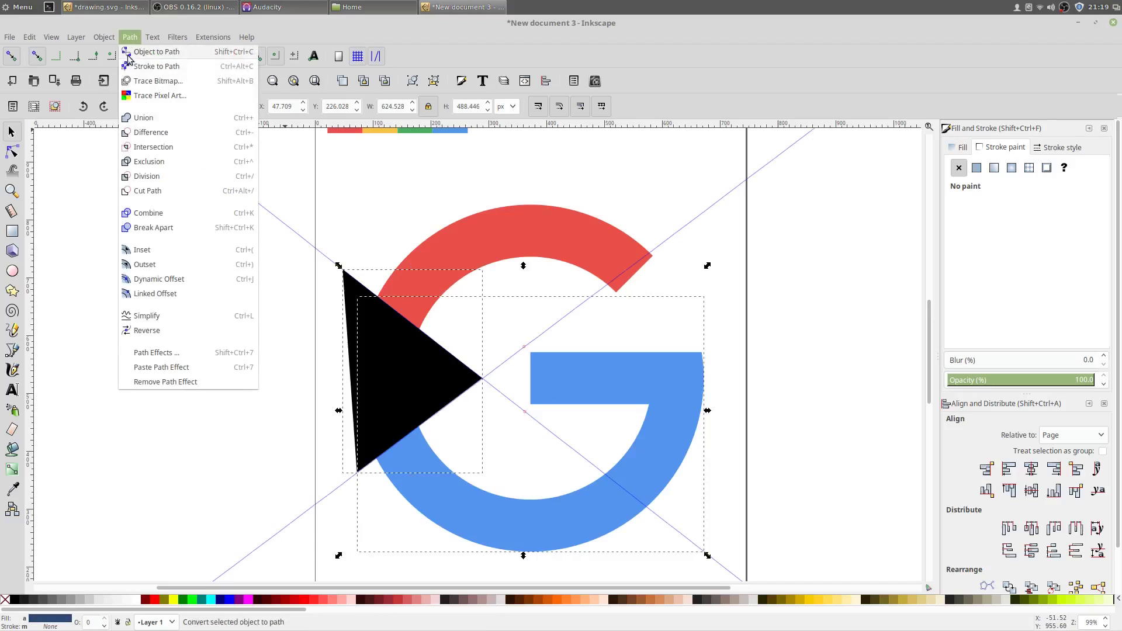
pyautogui.click(157, 174)
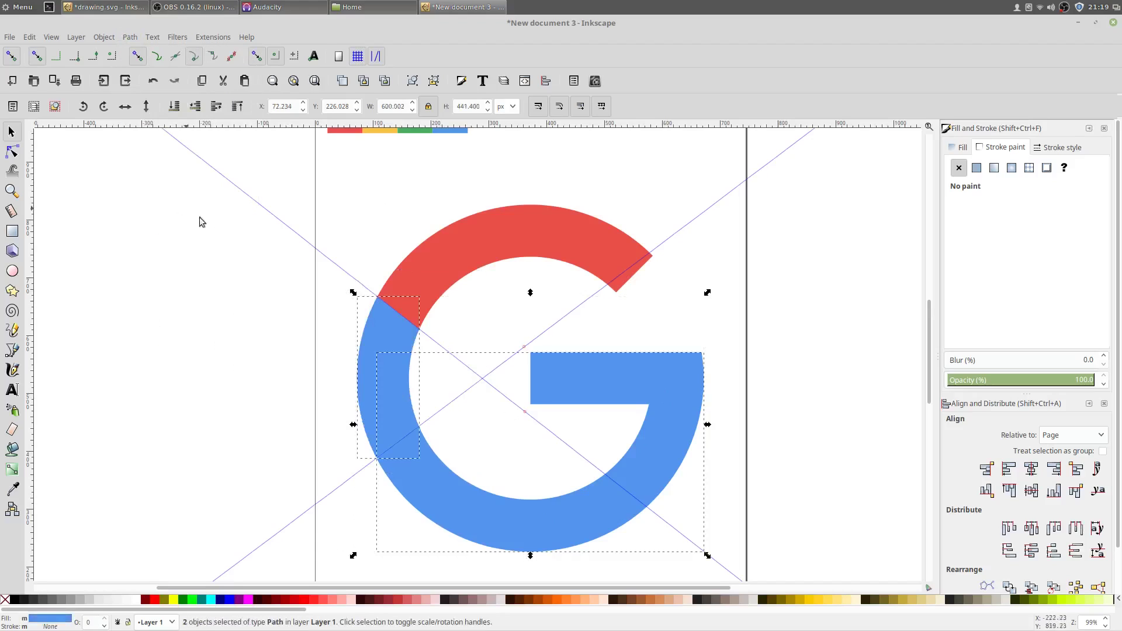
# Fill the ring's left section with the yellow sampled from the second colour swatch.
pyautogui.click(343, 360)
pyautogui.click(368, 368)
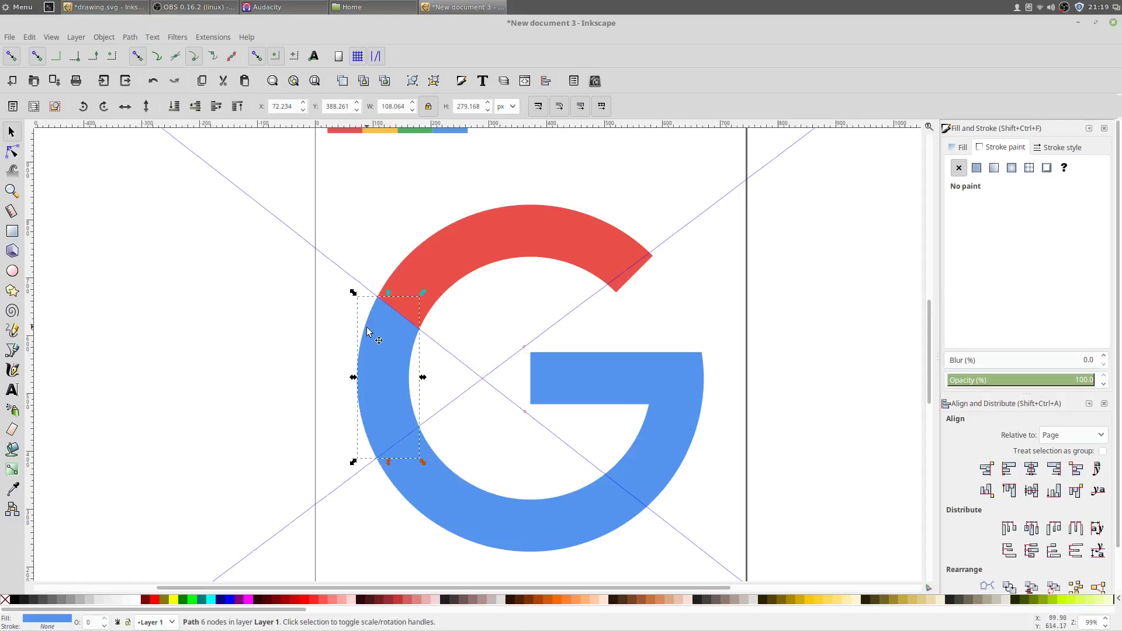
pyautogui.click(13, 490)
pyautogui.moveTo(226, 318); pyautogui.dragTo(203, 428)
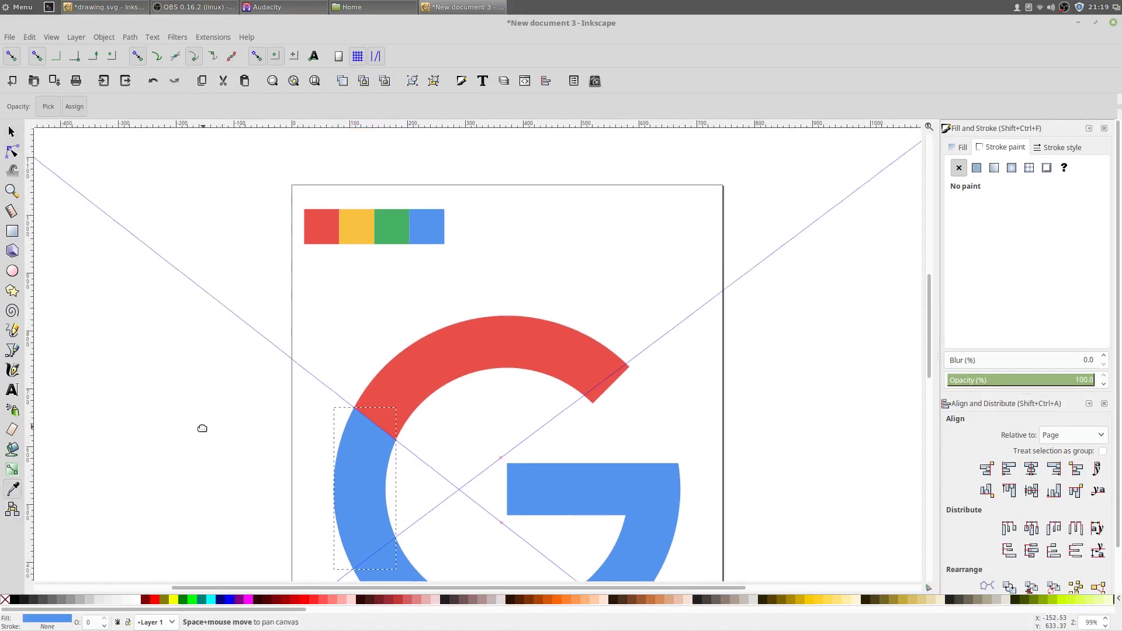
pyautogui.click(358, 238)
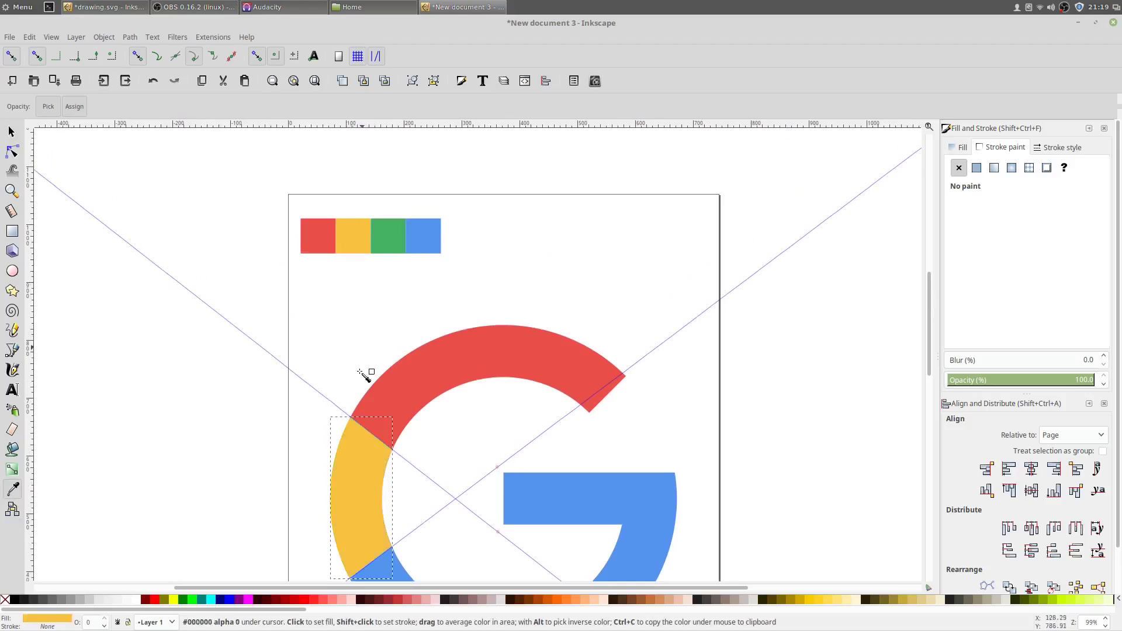
# Draw a closed four-point path about 625 by 359 px around the ring's lower part, its upper edges following the guides to their intersection.
pyautogui.scroll(-7, 350, 362)
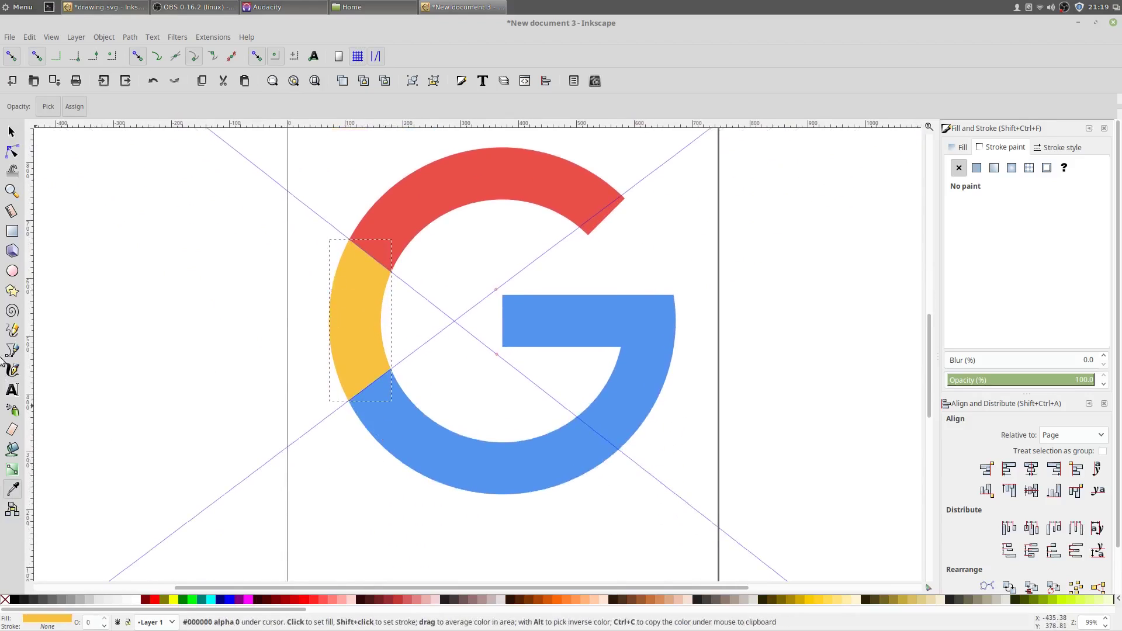
pyautogui.click(12, 349)
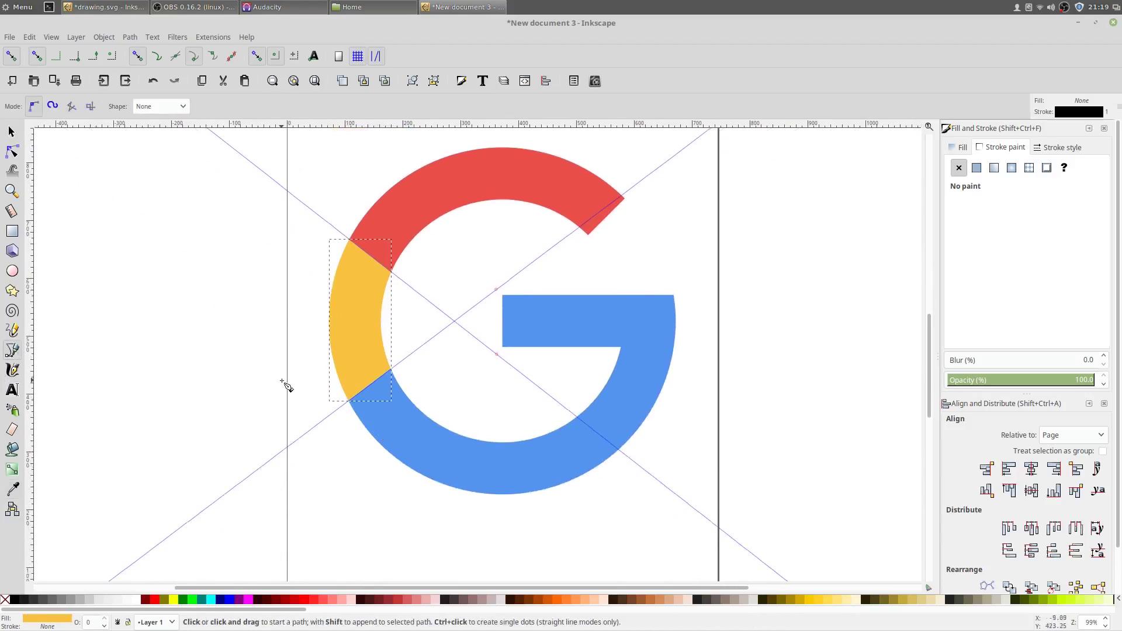
pyautogui.click(302, 435)
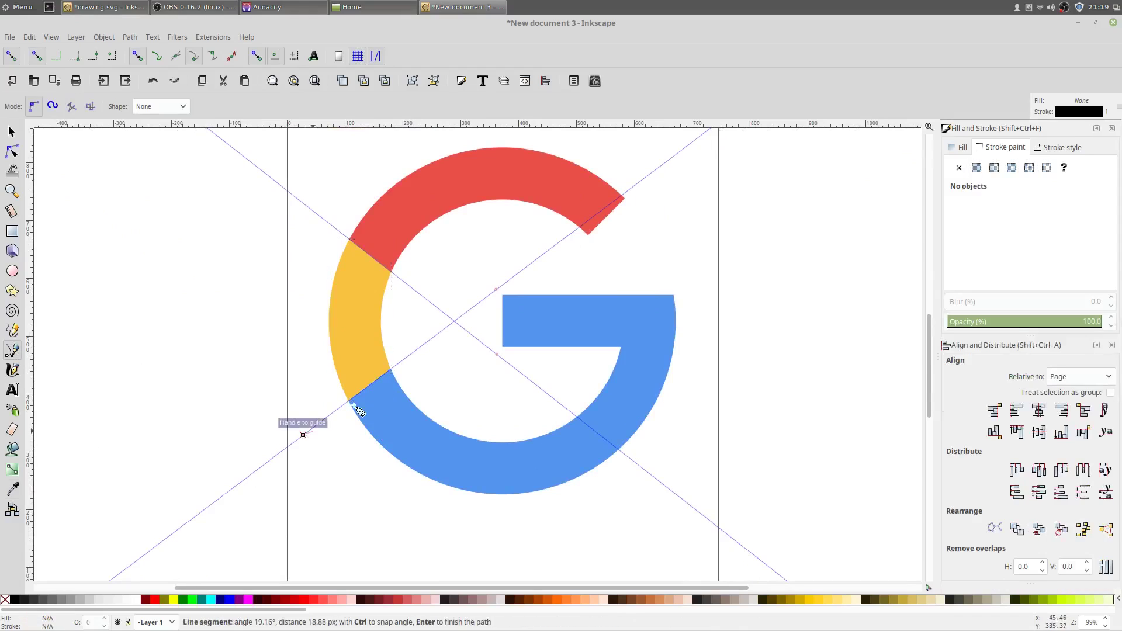
pyautogui.click(454, 321)
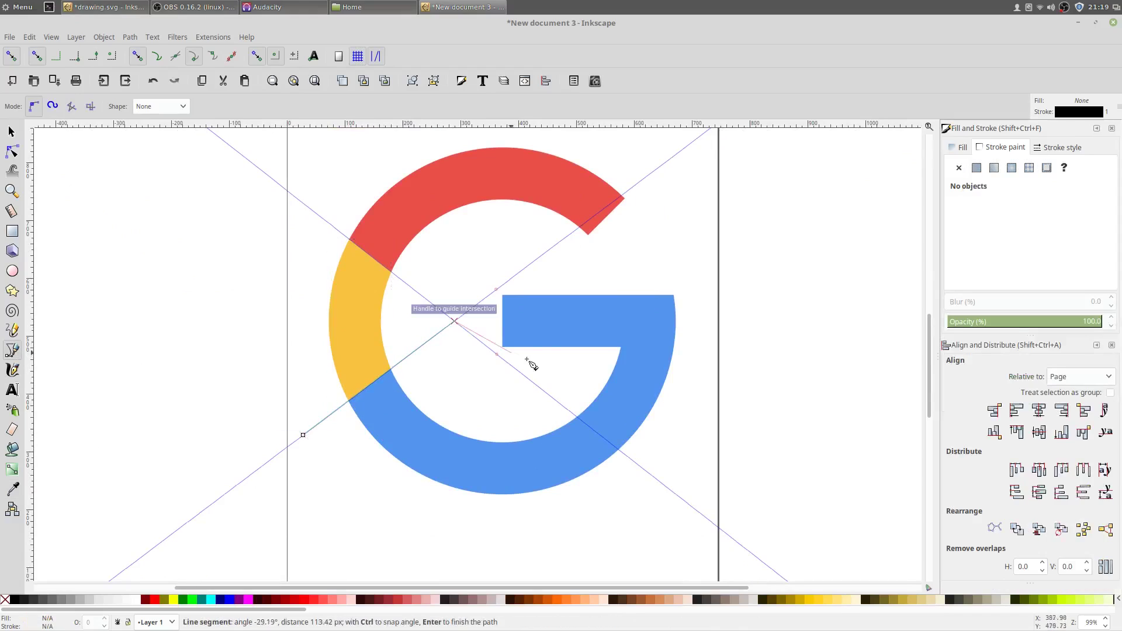
pyautogui.click(663, 486)
pyautogui.click(407, 528)
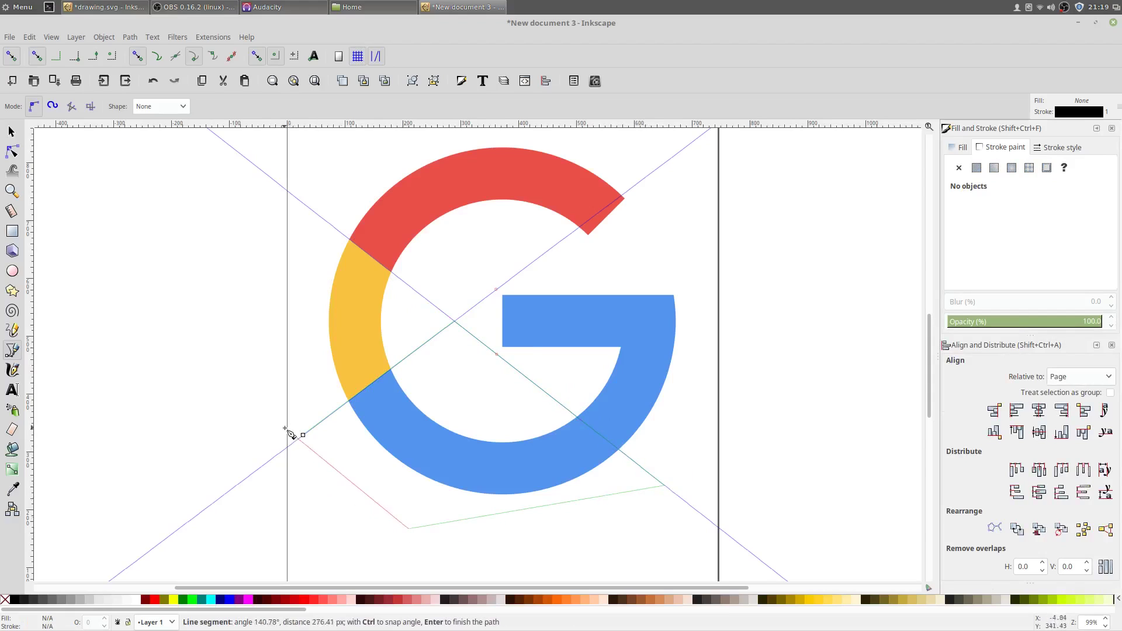
pyautogui.click(303, 435)
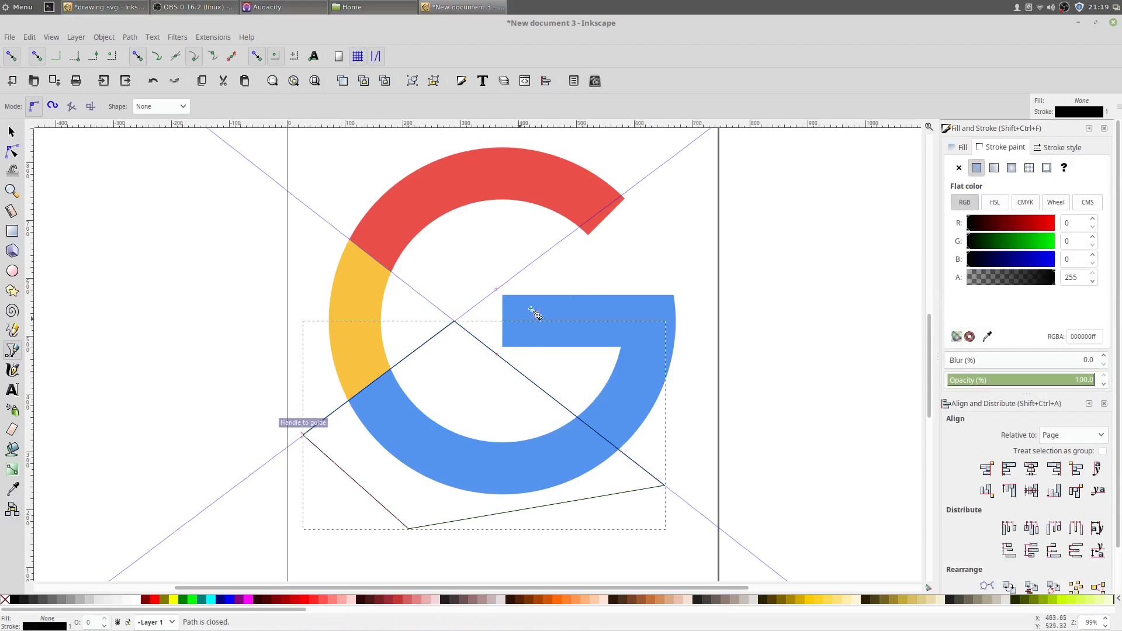
# Remove the four-point shape's stroke, fill it flat black and use it to split the remaining blue shape with Division.
pyautogui.click(959, 168)
pyautogui.click(963, 149)
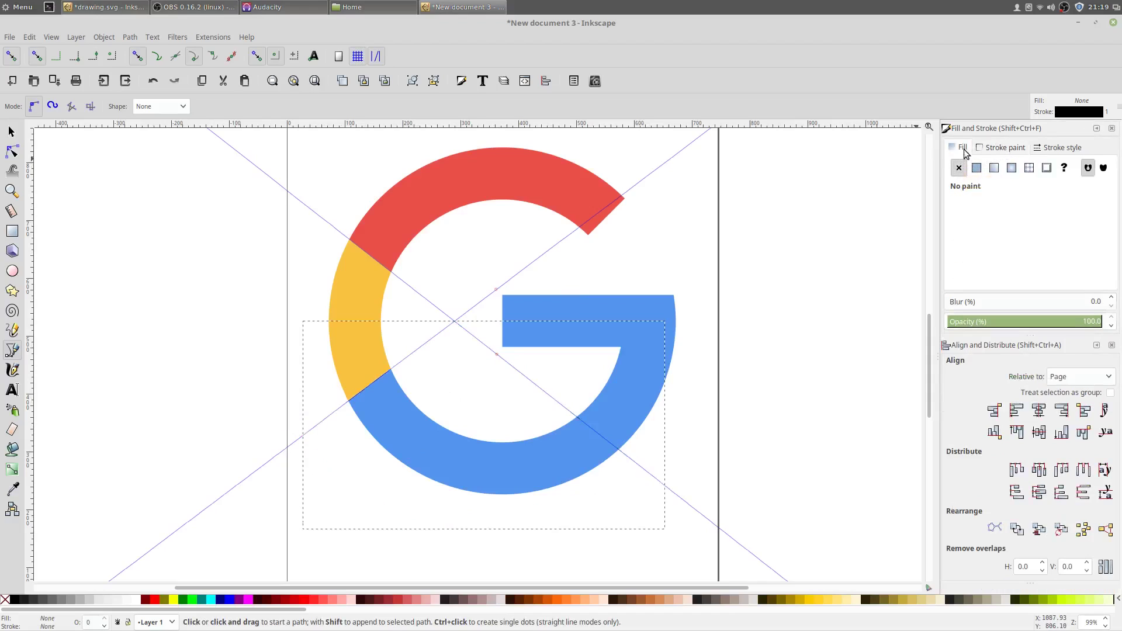
pyautogui.click(975, 169)
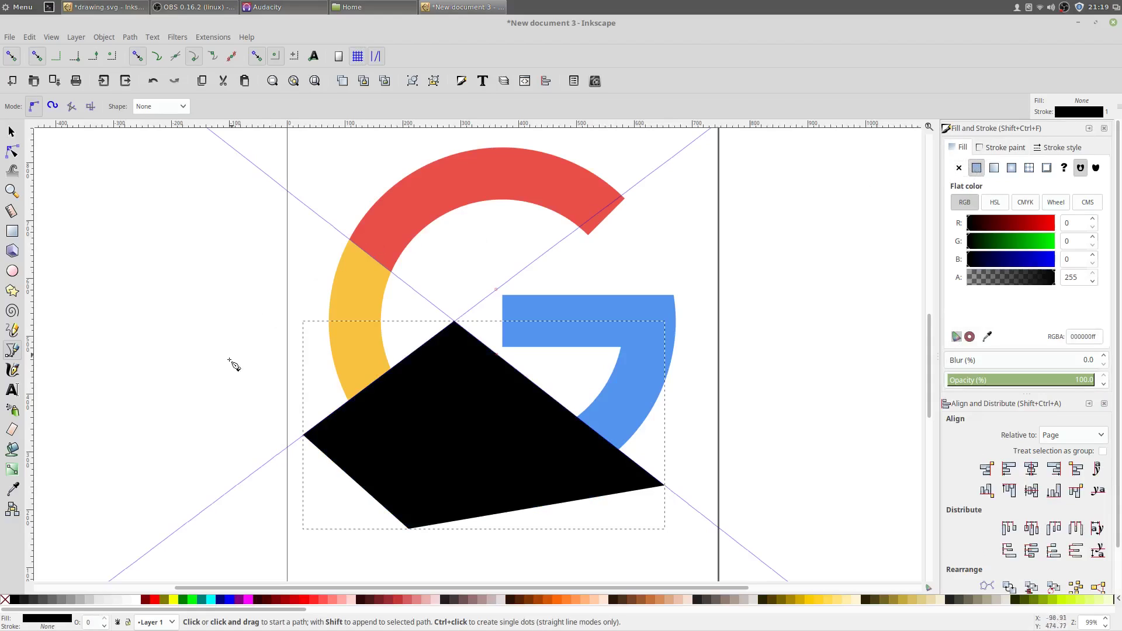
pyautogui.press('s')
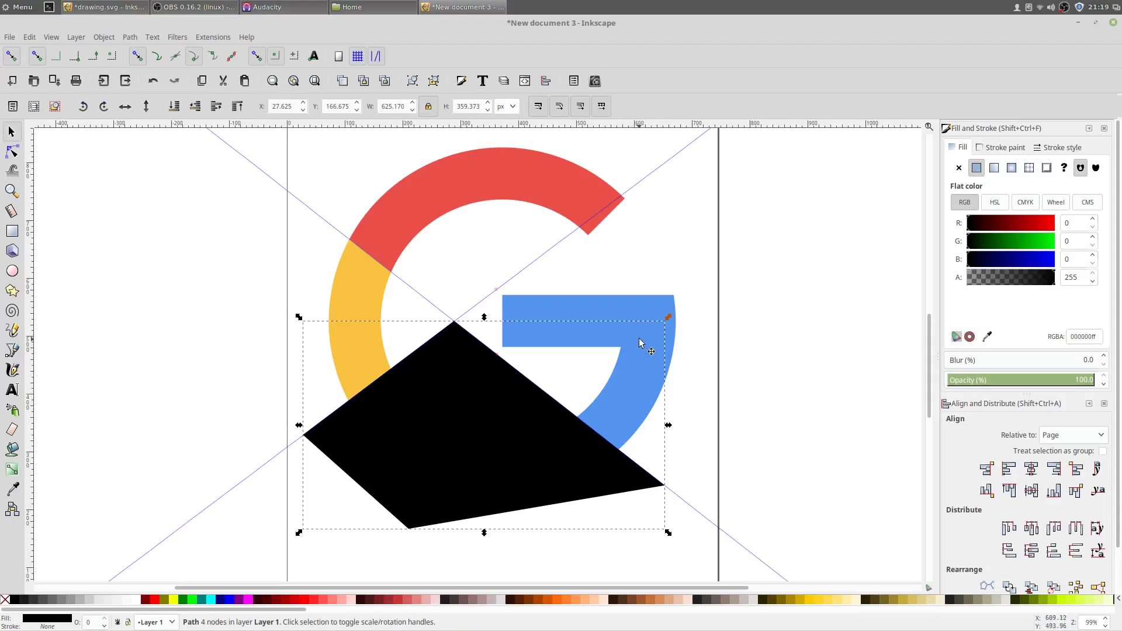
pyautogui.keyDown('shift'); pyautogui.click(621, 313); pyautogui.keyUp('shift')
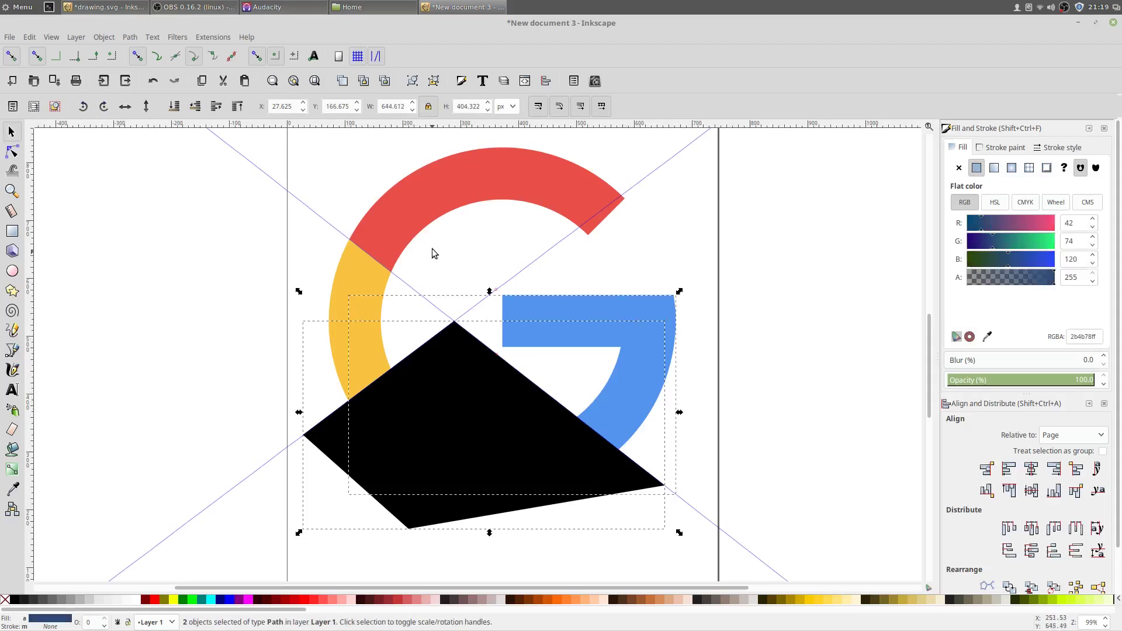
pyautogui.click(129, 38)
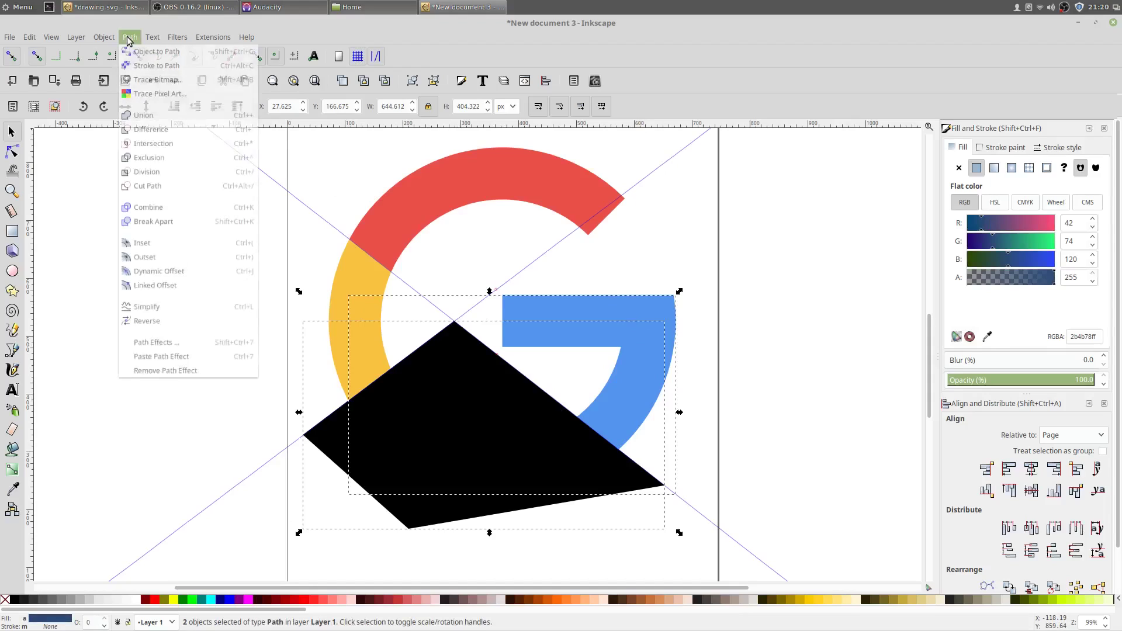
pyautogui.click(155, 190)
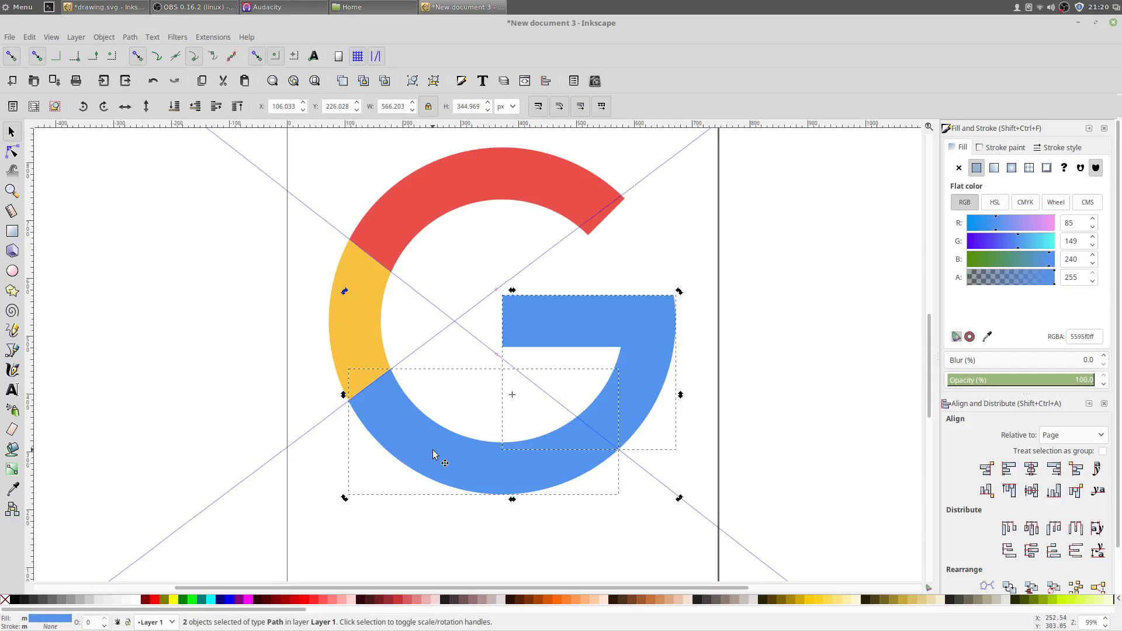
# Fill the ring's lower section with the green sampled from the third colour swatch.
pyautogui.click(446, 550)
pyautogui.click(446, 476)
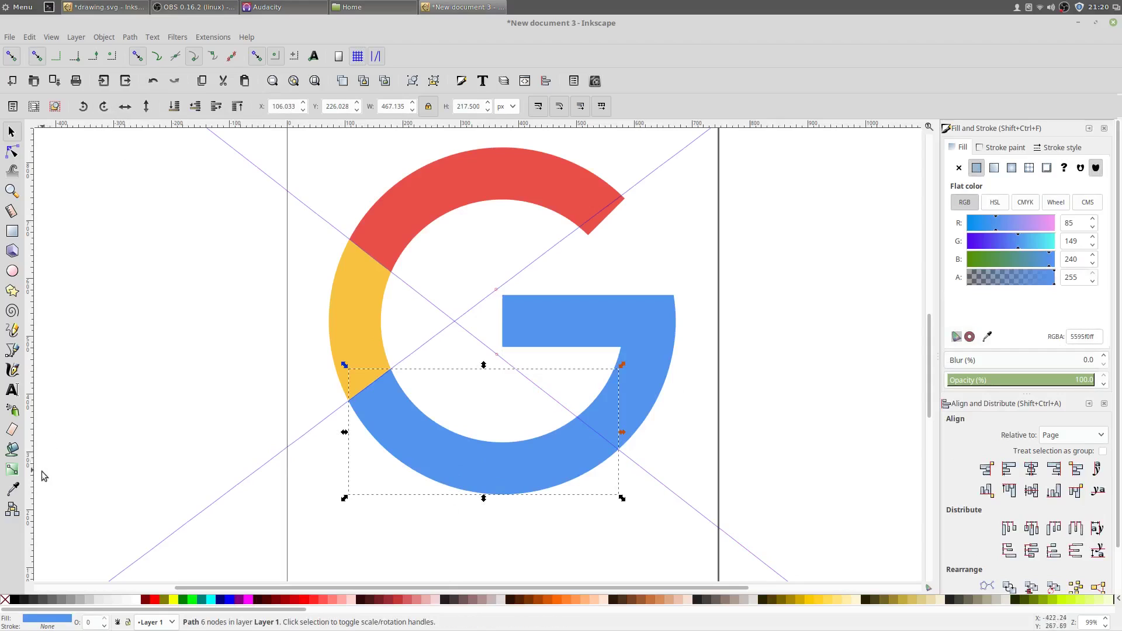
pyautogui.click(13, 488)
pyautogui.scroll(-3, 409, 310)
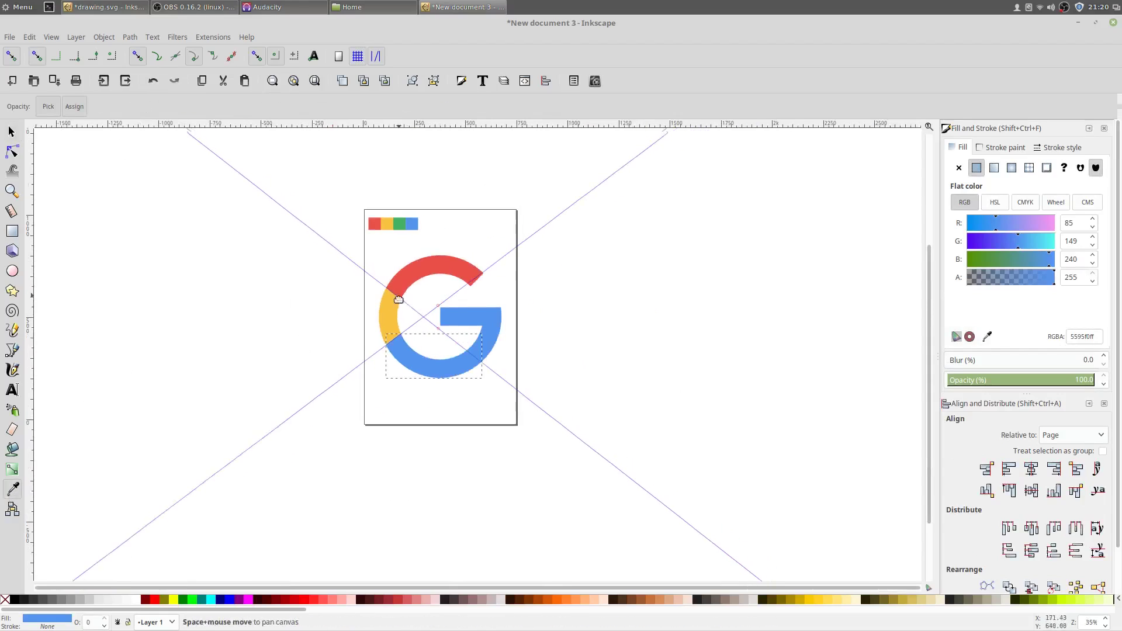
pyautogui.moveTo(398, 299); pyautogui.dragTo(409, 385)
pyautogui.click(409, 313)
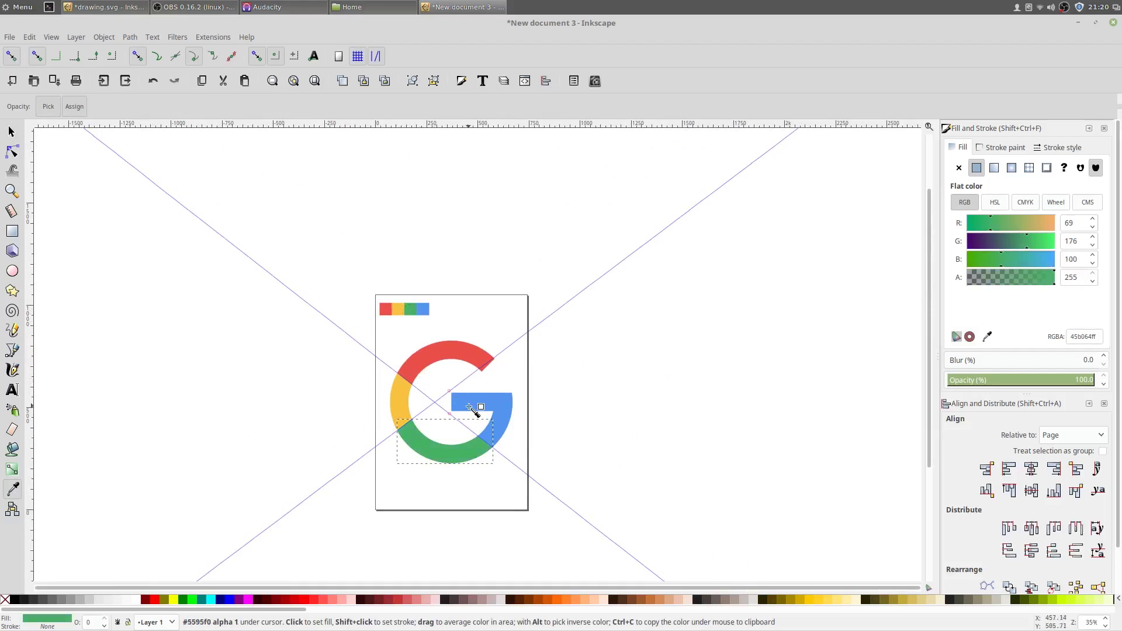
# Hide the guides and deselect the green section to view the complete four-colour G.
pyautogui.click(52, 38)
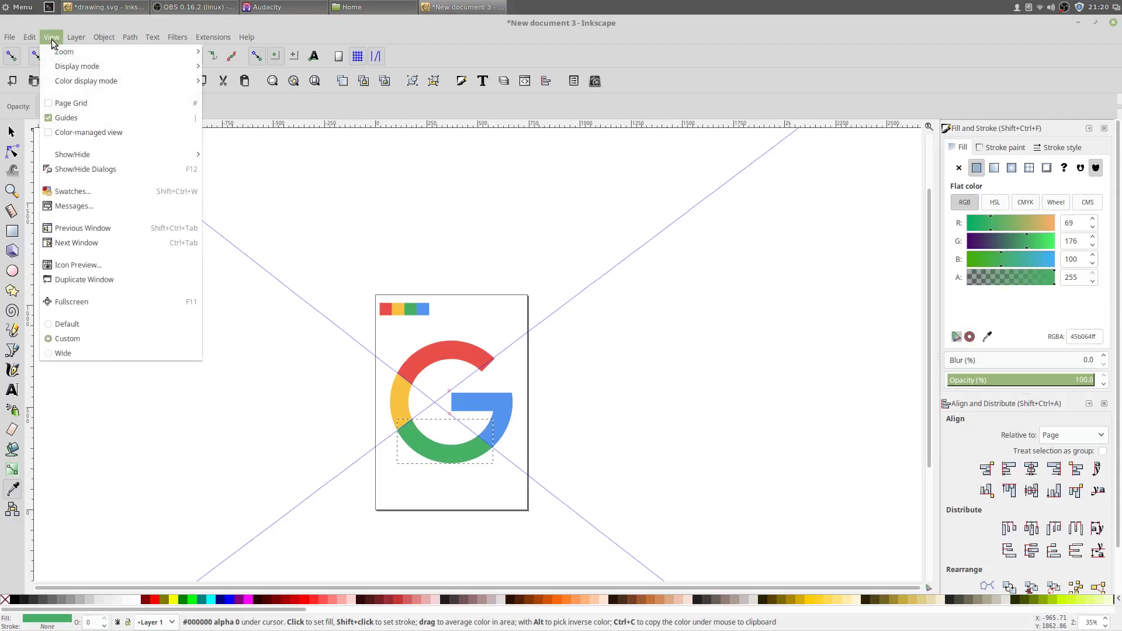
pyautogui.click(63, 119)
pyautogui.press('s')
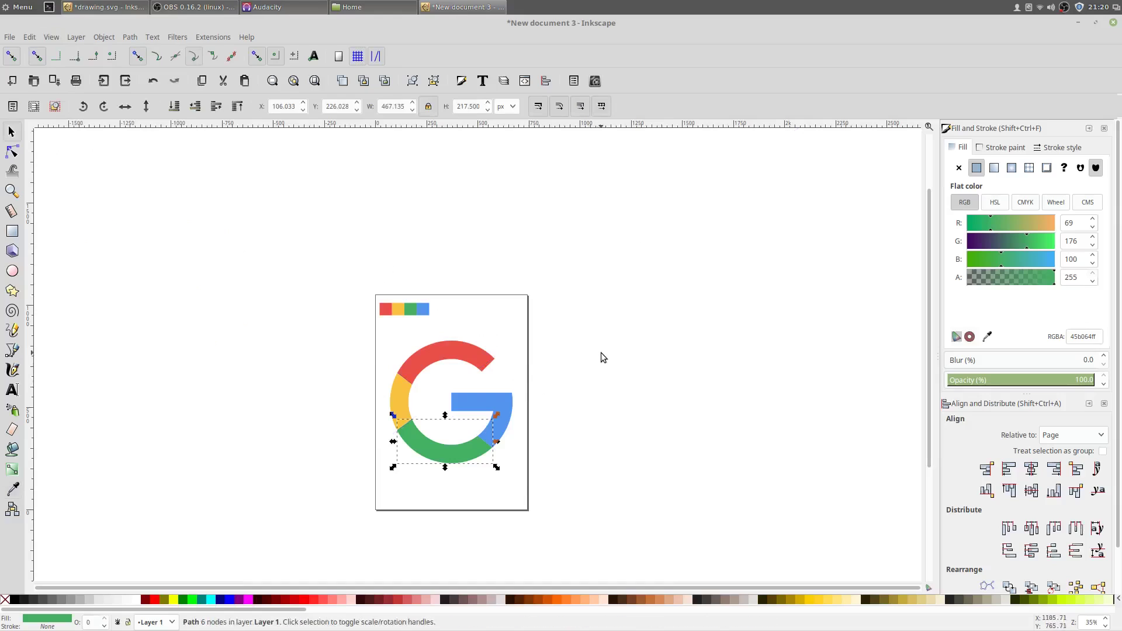
pyautogui.click(598, 352)
pyautogui.keyDown('ctrl'); pyautogui.scroll(3, 486, 405); pyautogui.keyUp('ctrl')
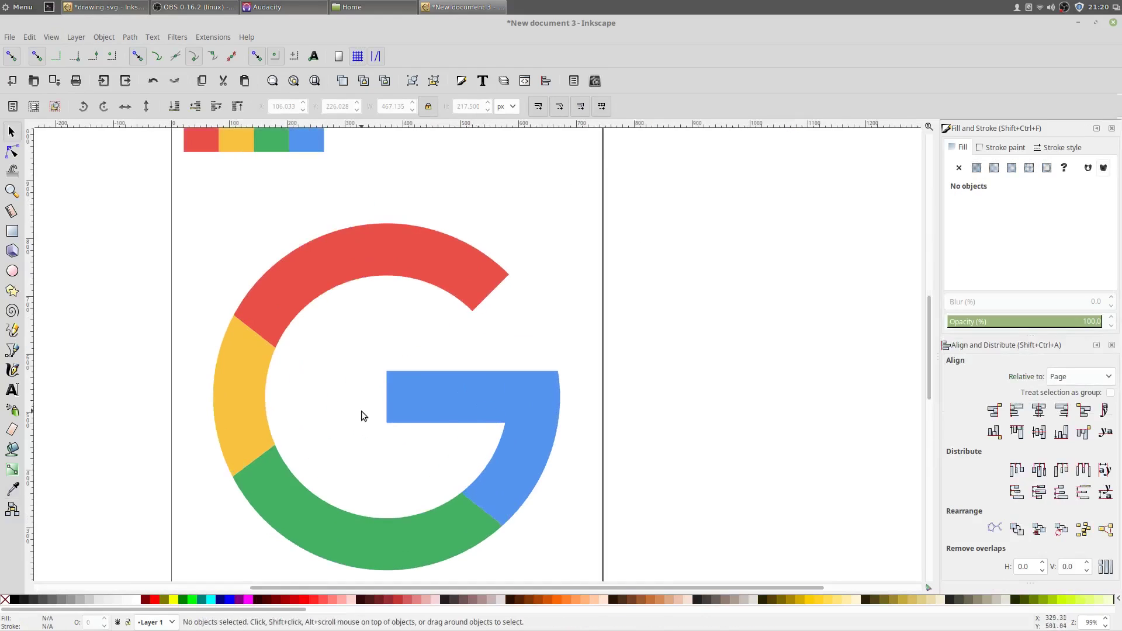
pyautogui.moveTo(363, 413); pyautogui.dragTo(442, 412)
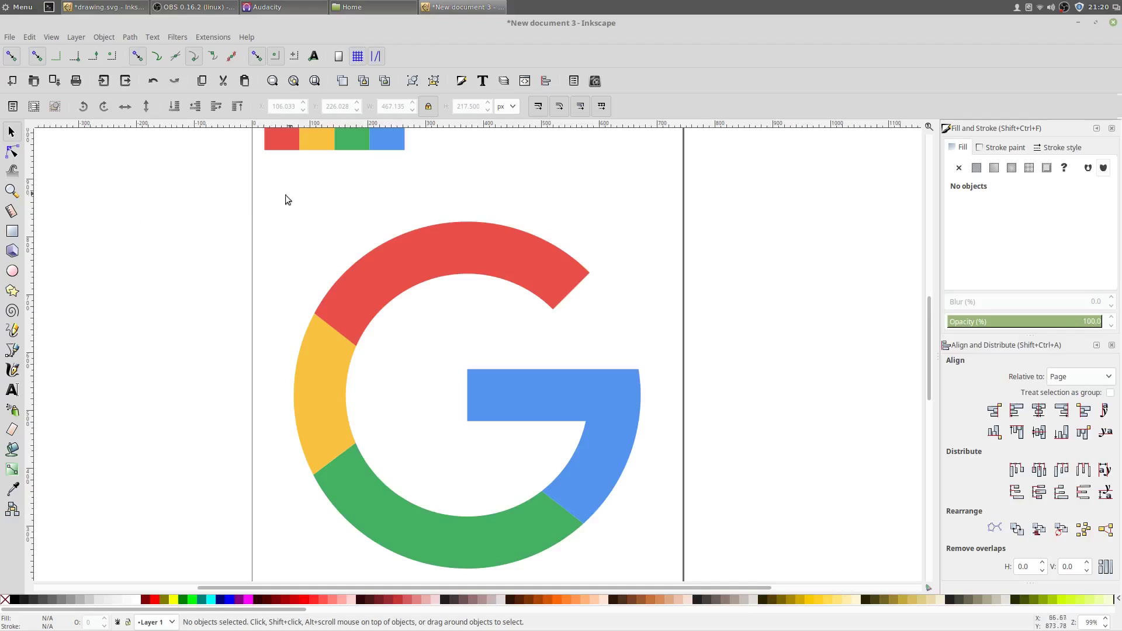
pyautogui.keyDown('ctrl'); pyautogui.scroll(-1, 391, 245); pyautogui.keyUp('ctrl')
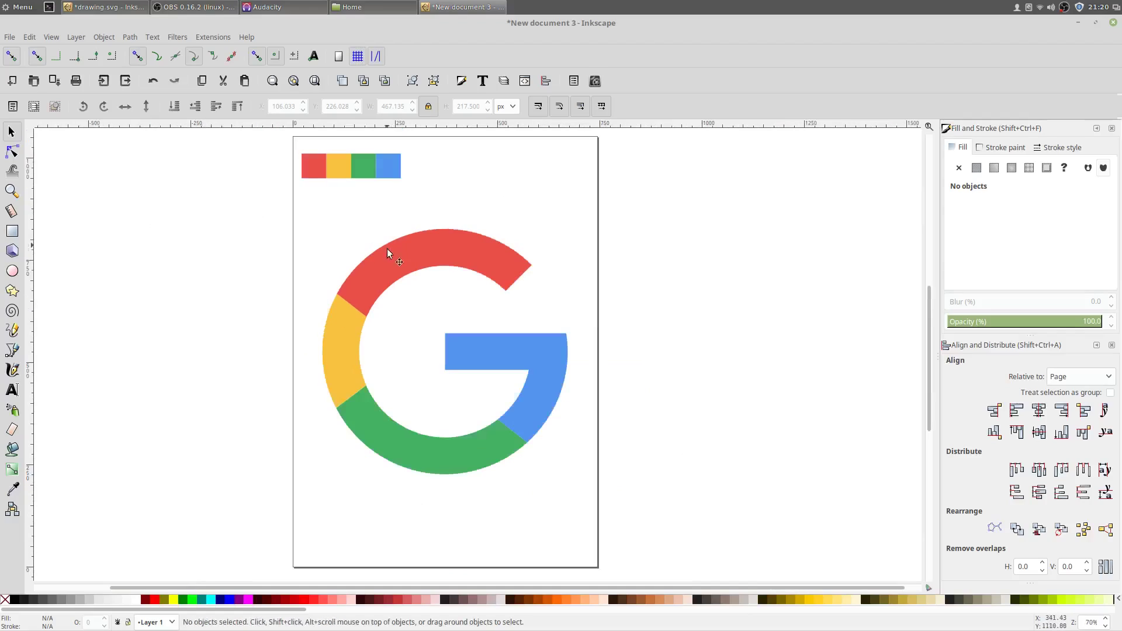